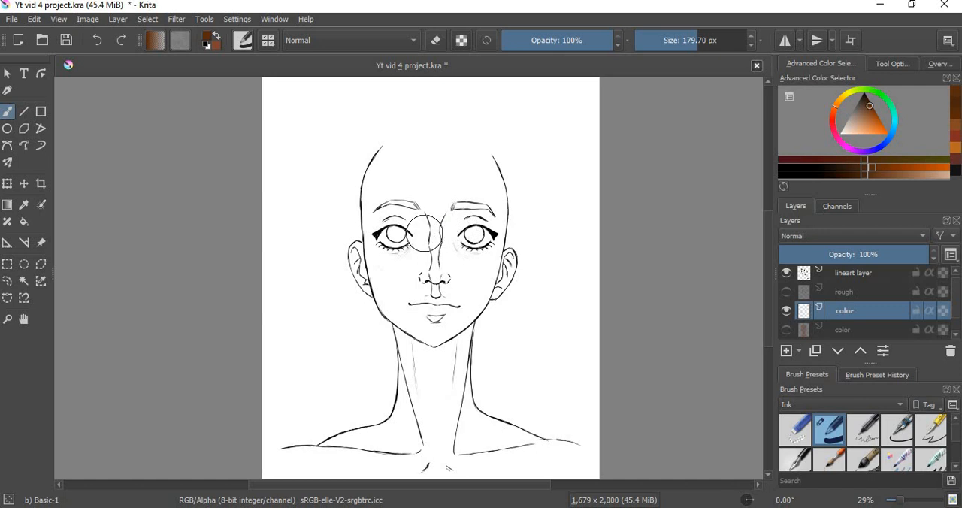
Step: Choose a dark brown and fill the face with it on the visible color layer under the lineart
left_click(870, 111)
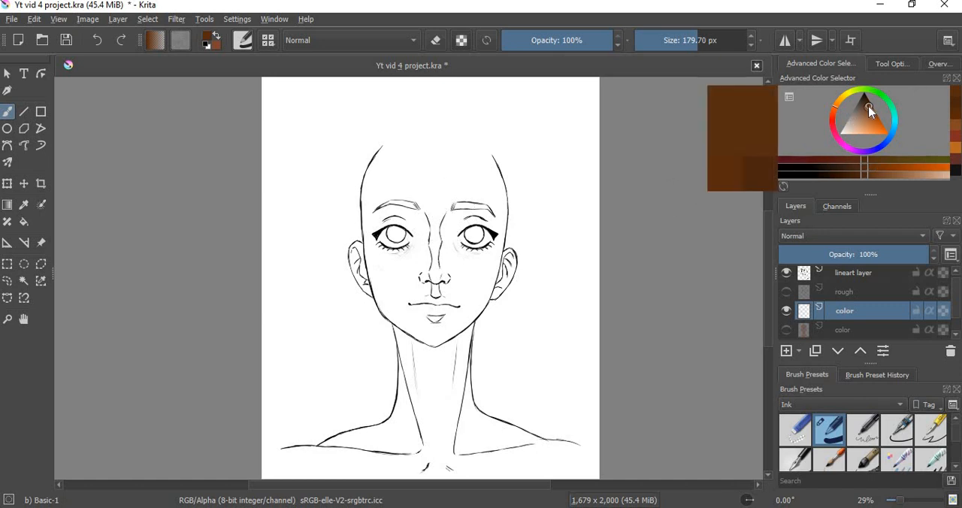
left_click(868, 106)
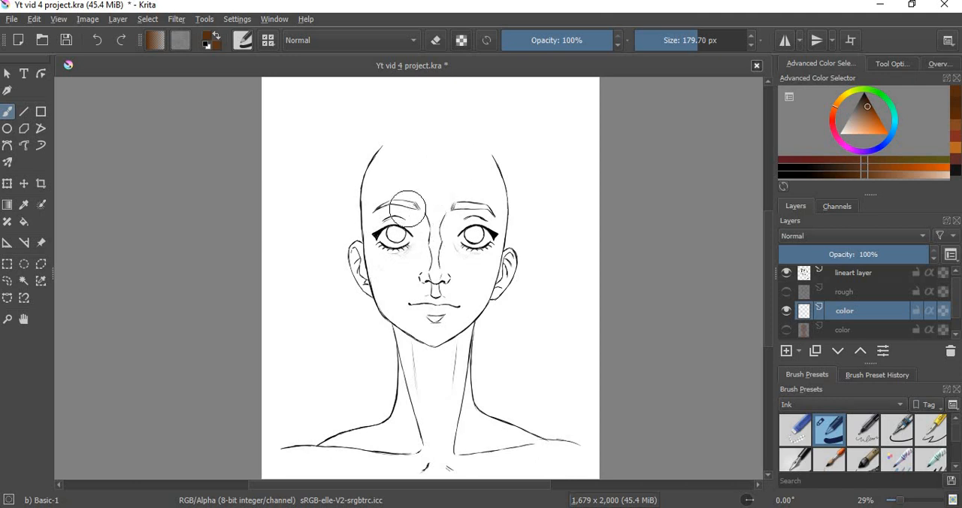
mouse_move(430, 226)
left_mouse_down()
mouse_move(424, 257)
mouse_move(405, 226)
mouse_move(425, 200)
mouse_move(401, 193)
mouse_move(392, 232)
mouse_move(384, 205)
mouse_move(387, 248)
mouse_move(381, 208)
mouse_move(383, 246)
mouse_move(378, 193)
mouse_move(378, 234)
mouse_move(385, 178)
mouse_move(380, 184)
mouse_move(379, 194)
mouse_move(398, 160)
mouse_move(383, 192)
mouse_move(425, 164)
mouse_move(412, 158)
mouse_move(409, 167)
mouse_move(444, 195)
mouse_move(463, 183)
mouse_move(460, 173)
mouse_move(481, 205)
mouse_move(483, 242)
mouse_move(489, 197)
mouse_move(463, 163)
mouse_move(480, 168)
mouse_move(470, 161)
mouse_move(504, 248)
mouse_move(489, 238)
mouse_move(480, 276)
mouse_move(445, 322)
mouse_move(462, 268)
mouse_move(414, 301)
mouse_move(418, 318)
mouse_move(406, 312)
mouse_move(458, 301)
left_mouse_up()
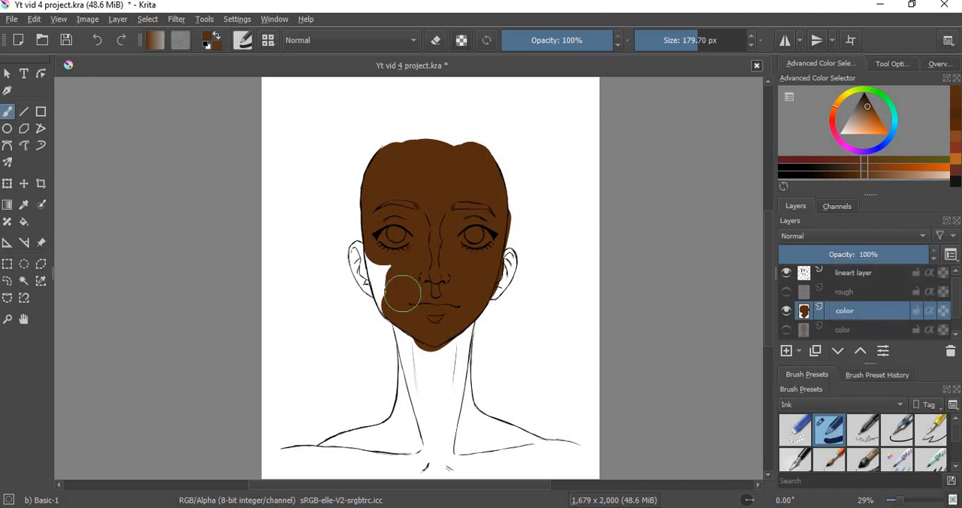
mouse_move(397, 290)
left_mouse_down()
mouse_move(382, 261)
mouse_move(385, 230)
left_mouse_up()
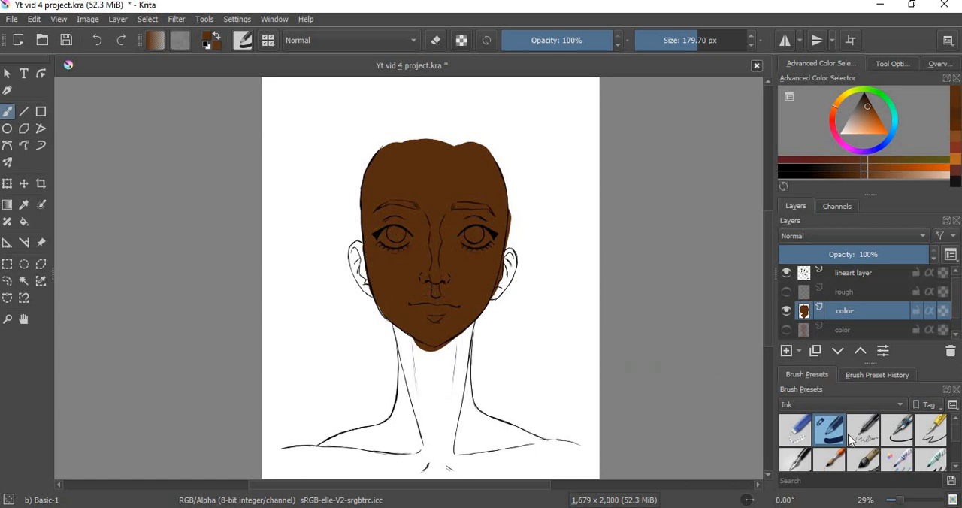
Step: Browse the Paint and My Favorites brush presets and return to the Basic-1 brush in the Ink presets
mouse_move(957, 438)
left_mouse_down()
mouse_move(959, 460)
mouse_move(932, 396)
left_mouse_up()
left_click(835, 407)
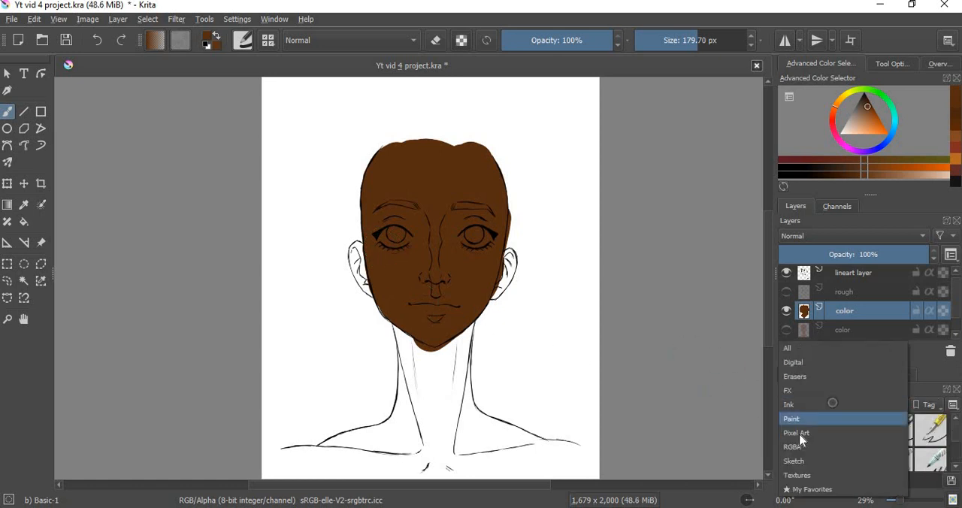
left_click(796, 427)
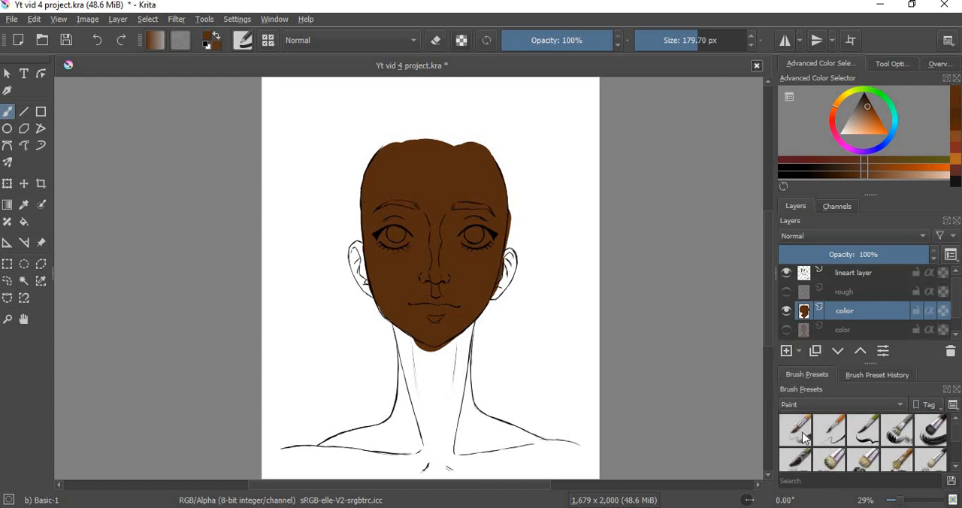
mouse_move(803, 438)
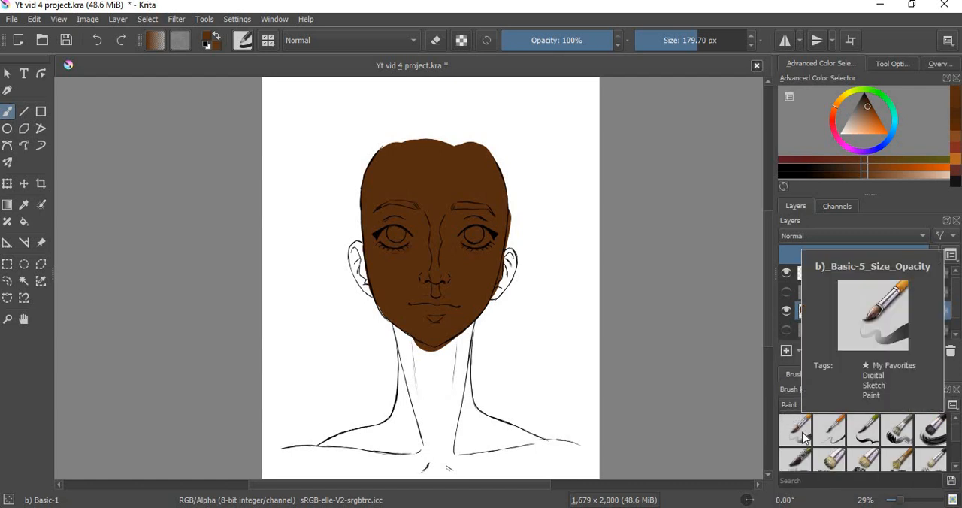
left_click(795, 407)
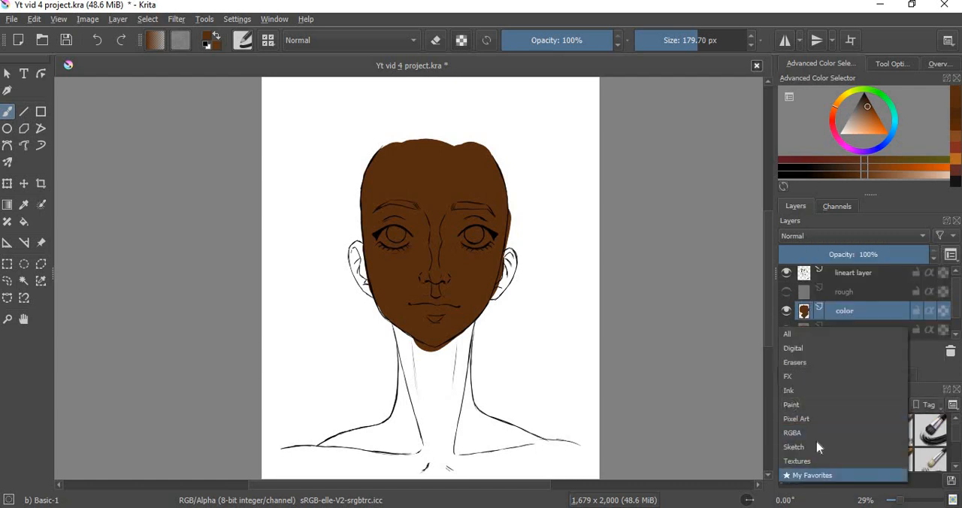
left_click(794, 477)
left_click(841, 410)
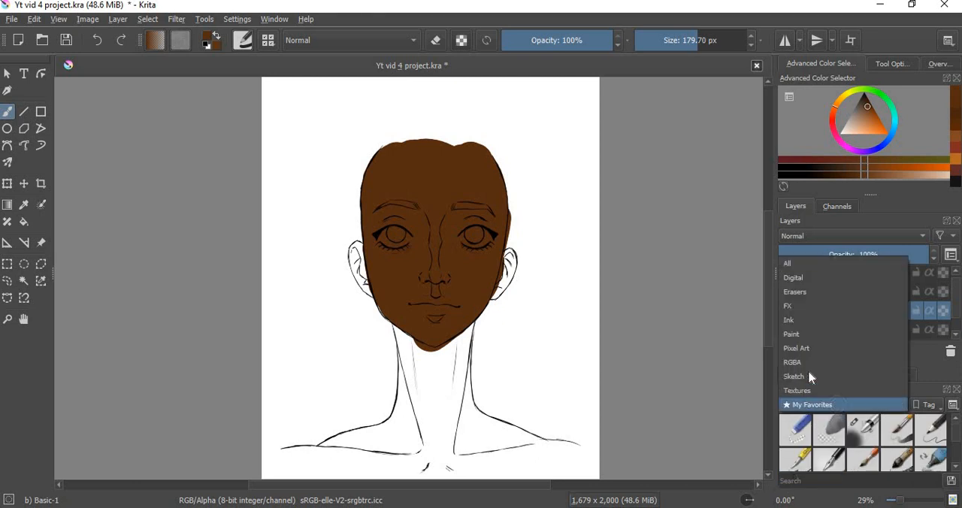
left_click(794, 320)
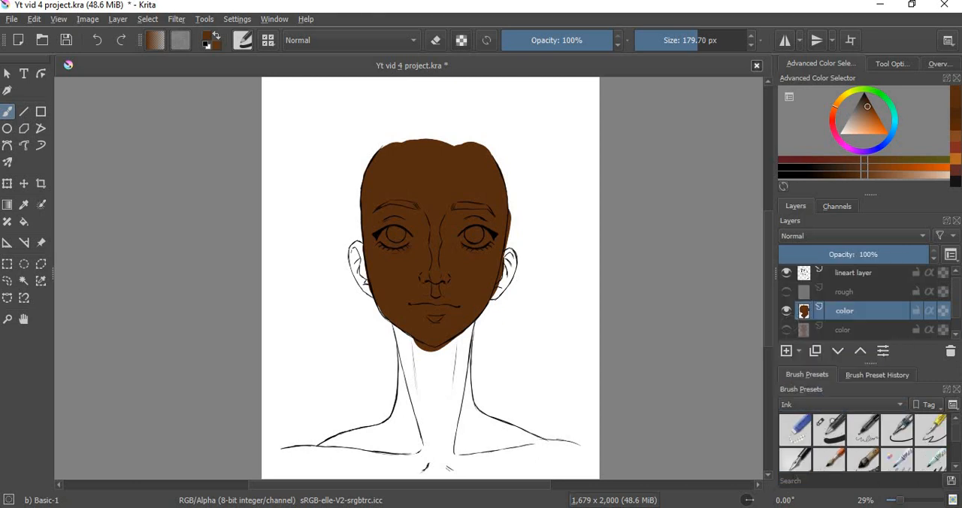
left_click(822, 426)
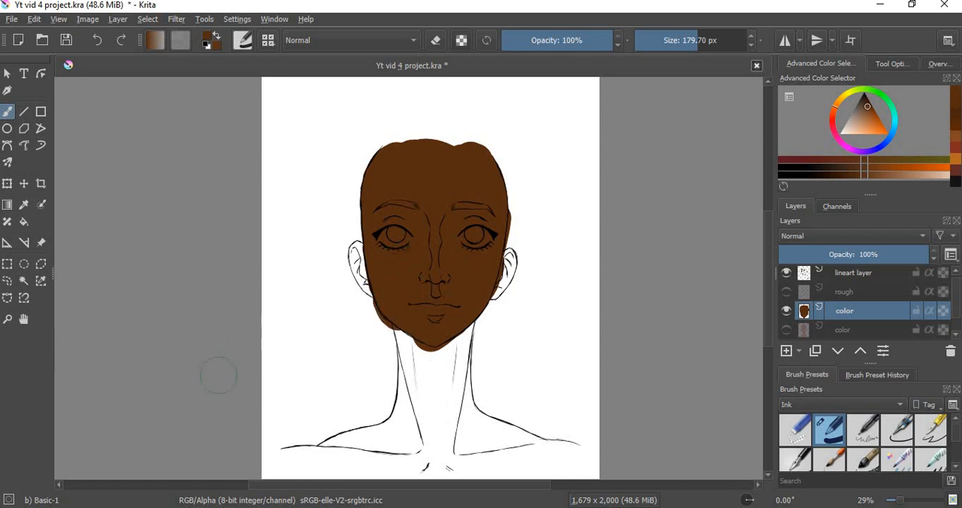
Step: Fill the neck, shoulders and upper chest with the dark brown skin color
left_click(450, 361)
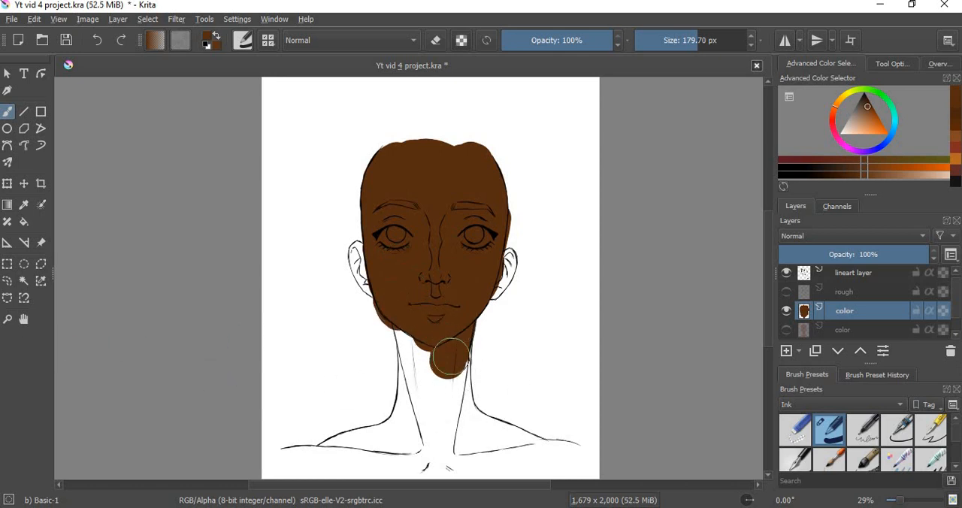
mouse_move(449, 359)
left_mouse_down()
mouse_move(455, 337)
mouse_move(458, 419)
mouse_move(431, 368)
mouse_move(425, 384)
mouse_move(407, 333)
mouse_move(414, 392)
mouse_move(405, 441)
mouse_move(294, 465)
mouse_move(359, 445)
mouse_move(358, 458)
mouse_move(385, 461)
mouse_move(488, 447)
mouse_move(459, 415)
mouse_move(481, 439)
mouse_move(562, 458)
mouse_move(340, 473)
mouse_move(535, 467)
left_mouse_up()
scroll(764, 344, "down", 2)
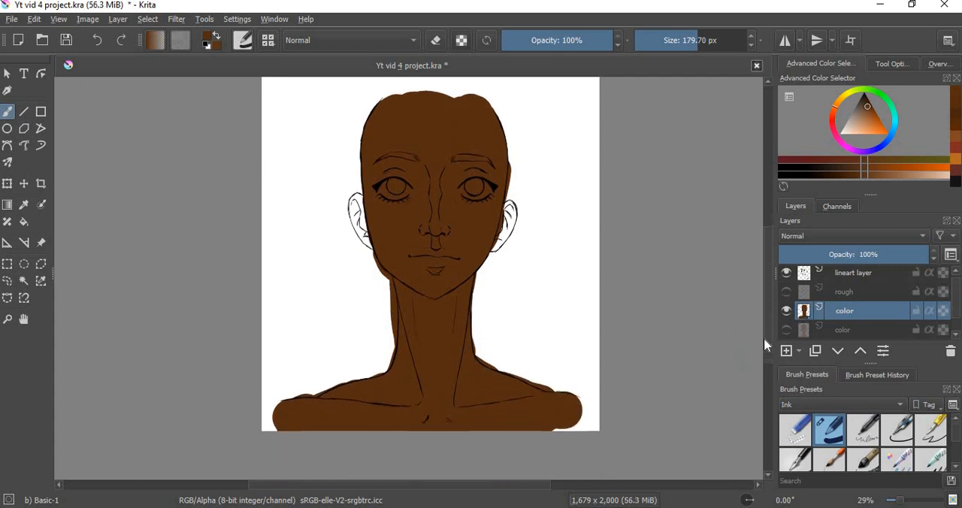
Step: Paint both ears with the same dark brown skin color
scroll(764, 340, "up", 2)
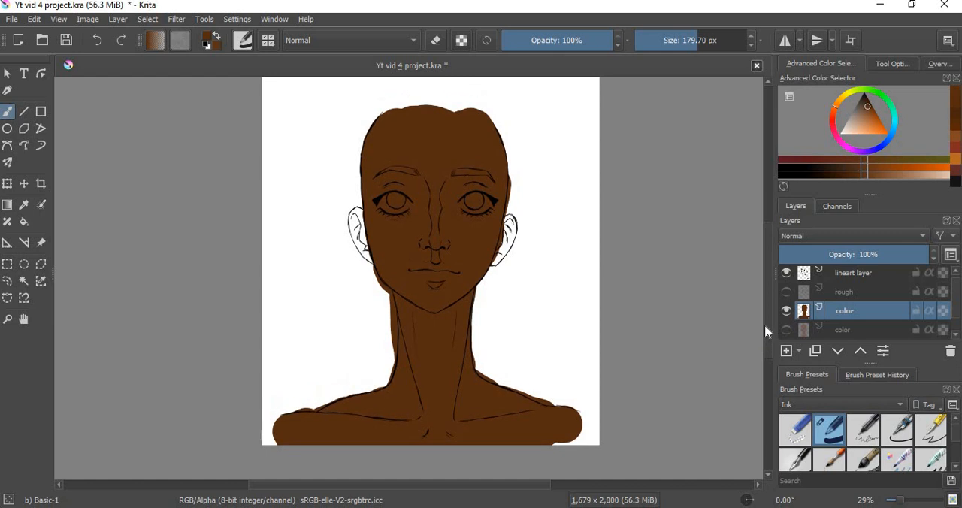
left_click(7, 319)
left_click(402, 331)
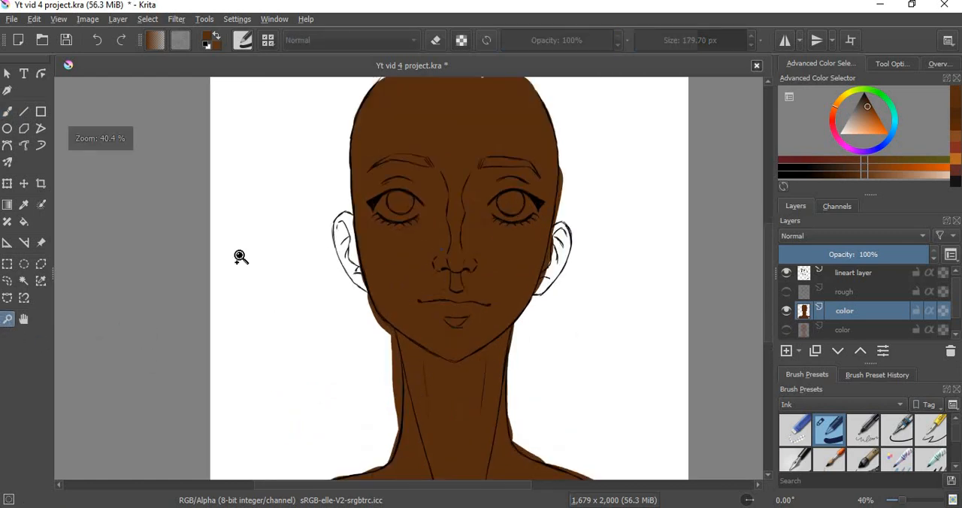
left_click(240, 257)
left_click(7, 111)
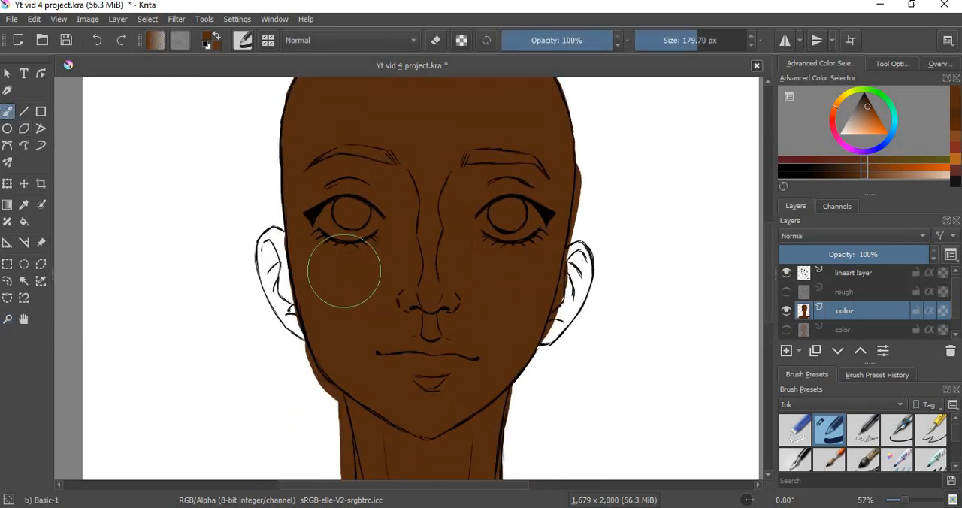
mouse_move(343, 270)
left_mouse_down()
mouse_move(318, 301)
mouse_move(311, 297)
mouse_move(322, 305)
mouse_move(301, 268)
mouse_move(350, 321)
left_mouse_up()
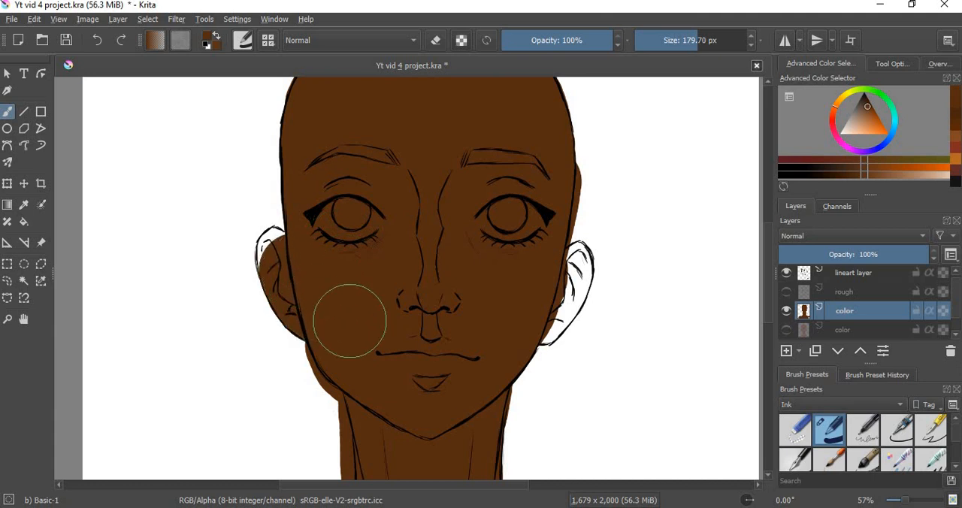
mouse_move(348, 258)
left_mouse_down("shift")
mouse_move(314, 270)
mouse_move(296, 263)
mouse_move(304, 208)
mouse_move(272, 263)
left_mouse_up("shift")
mouse_move(571, 259)
left_mouse_down()
mouse_move(579, 275)
mouse_move(577, 259)
mouse_move(548, 325)
left_mouse_up()
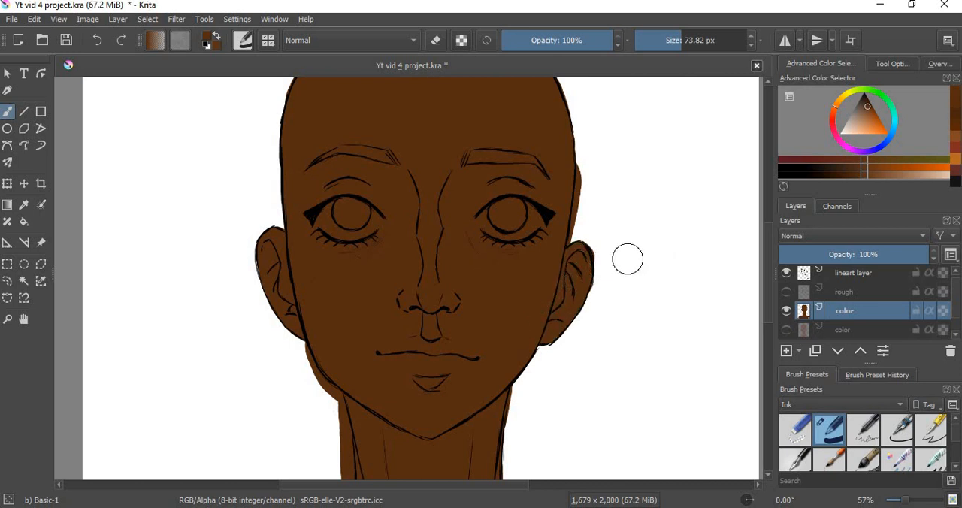
Step: Reduce the brush size to 18.56 px, erase the brown spilling past the right temple, and refill the gap above the right ear
left_click_drag(627, 276, 602, 276)
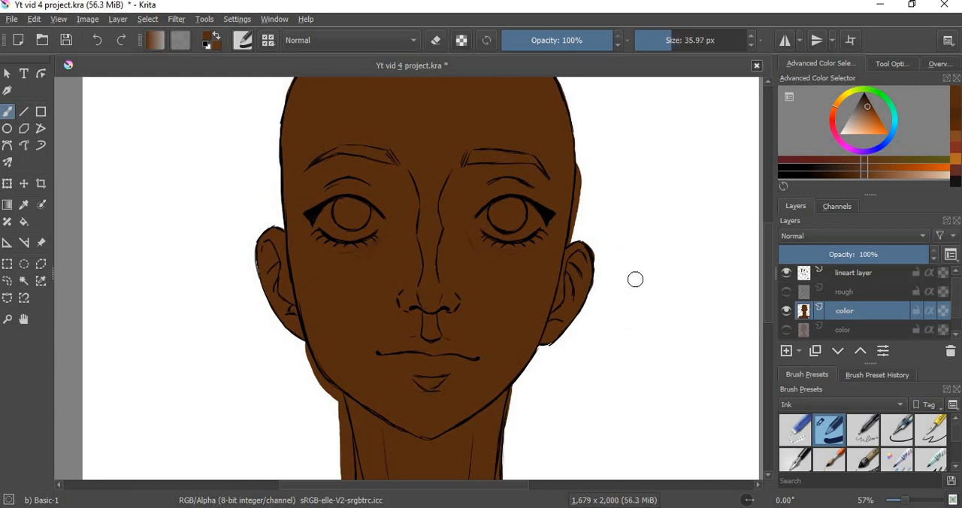
key("e")
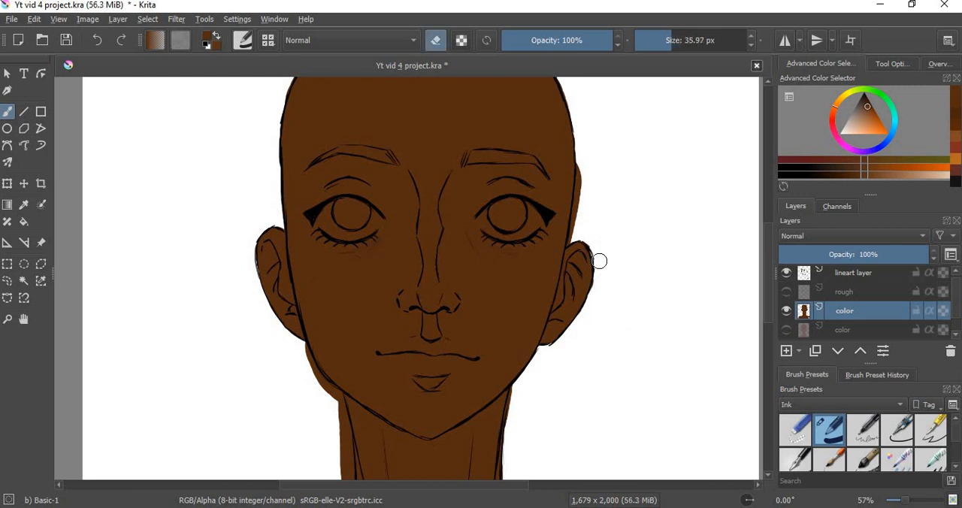
key("ctrl+z")
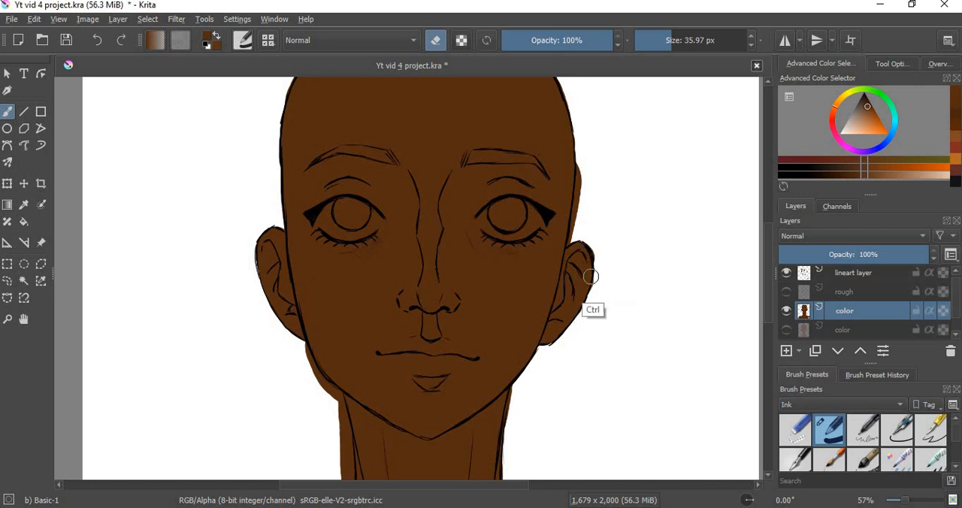
key("e")
key("e")
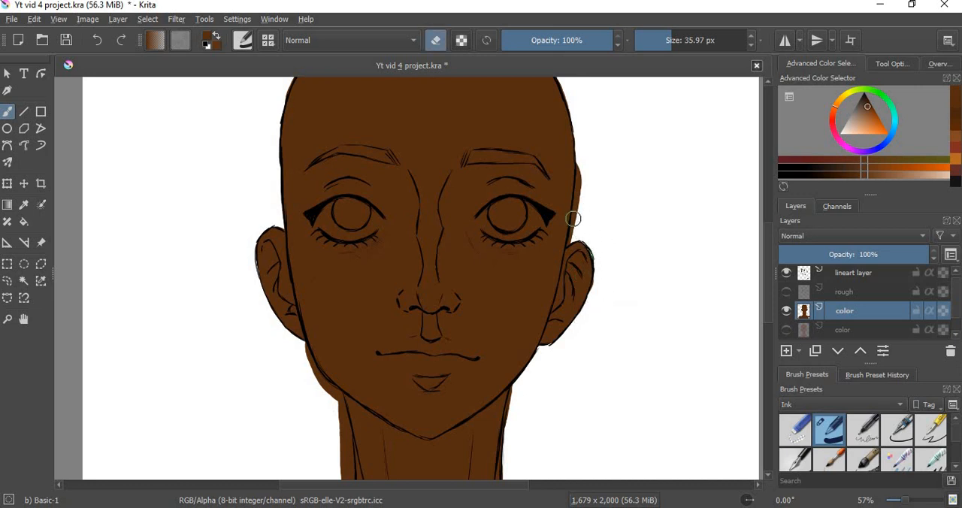
left_click_drag(578, 217, 571, 221, "shift")
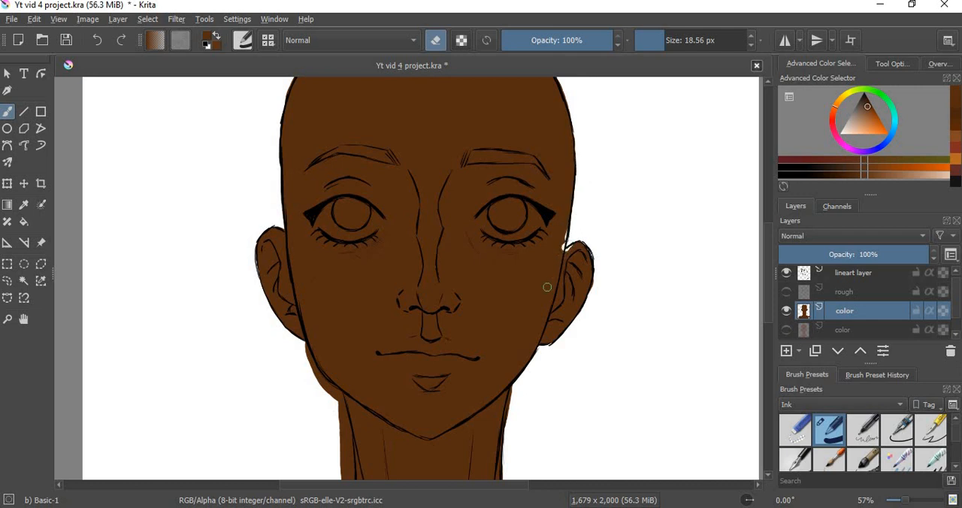
key("e")
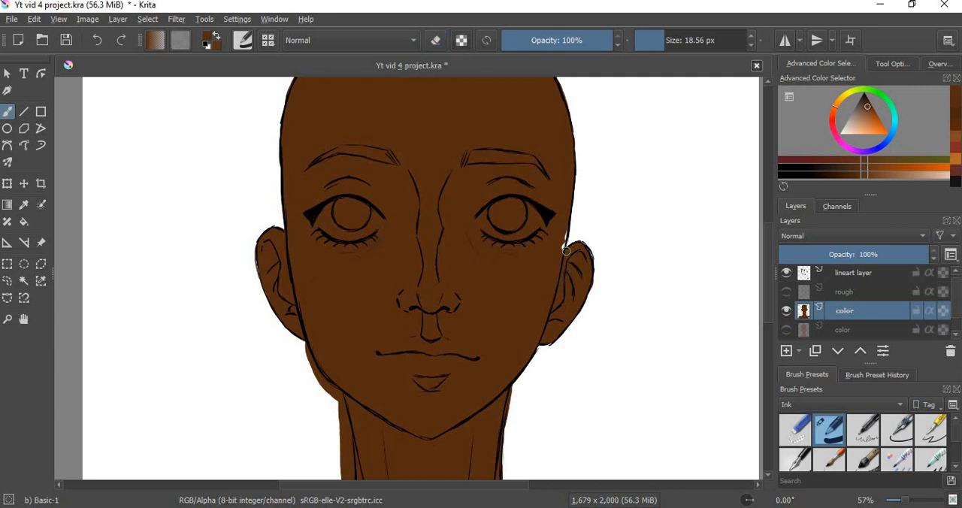
Step: Erase the brown spilling outside the left jawline below the ear
key("e")
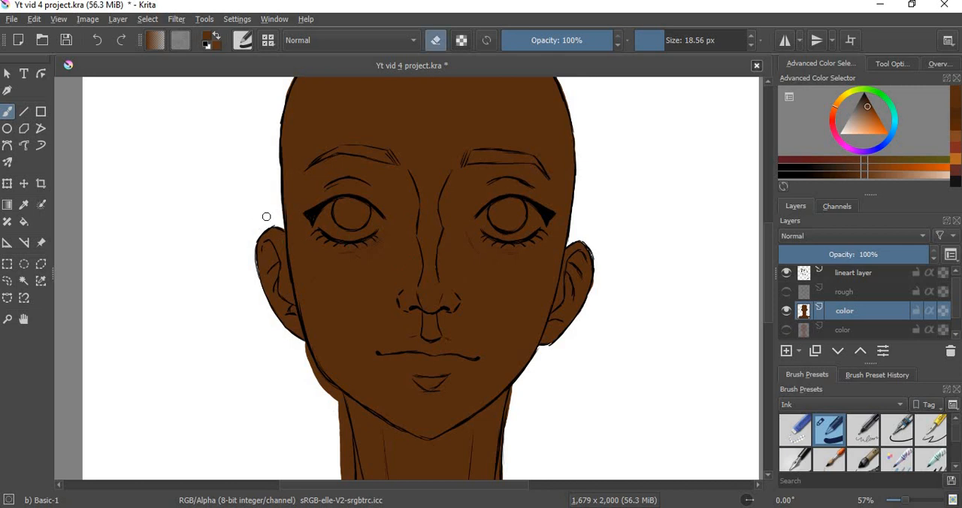
key("e")
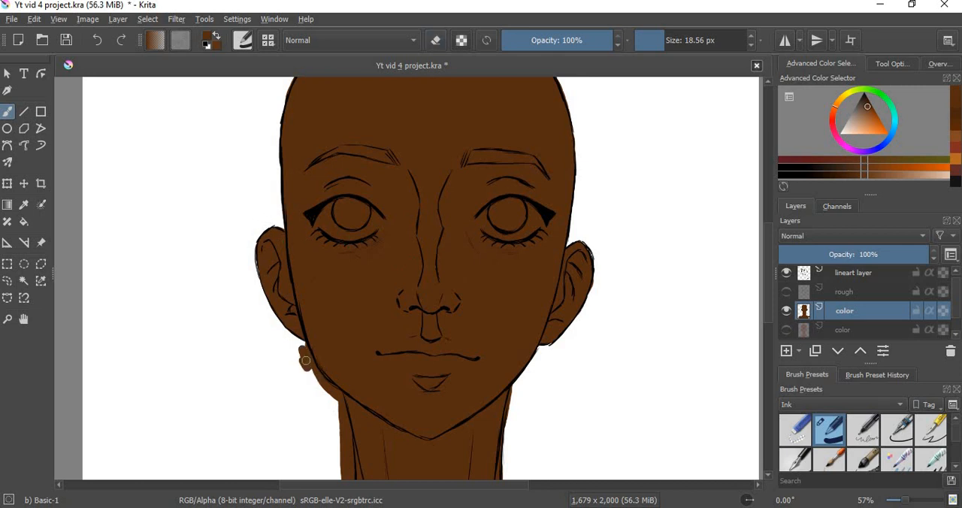
key("e")
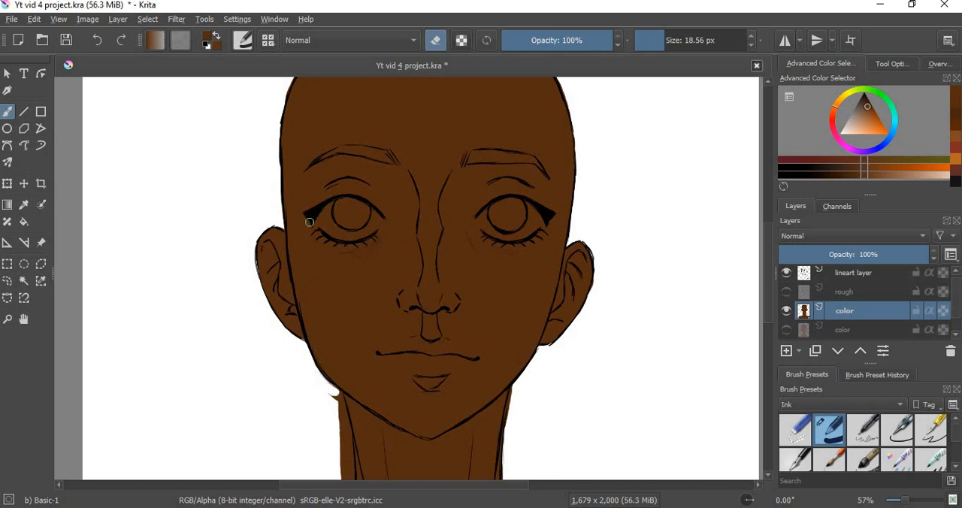
Step: Erase the brown spilling outside the neck and shoulder lines on both sides
scroll(767, 262, "down", 5)
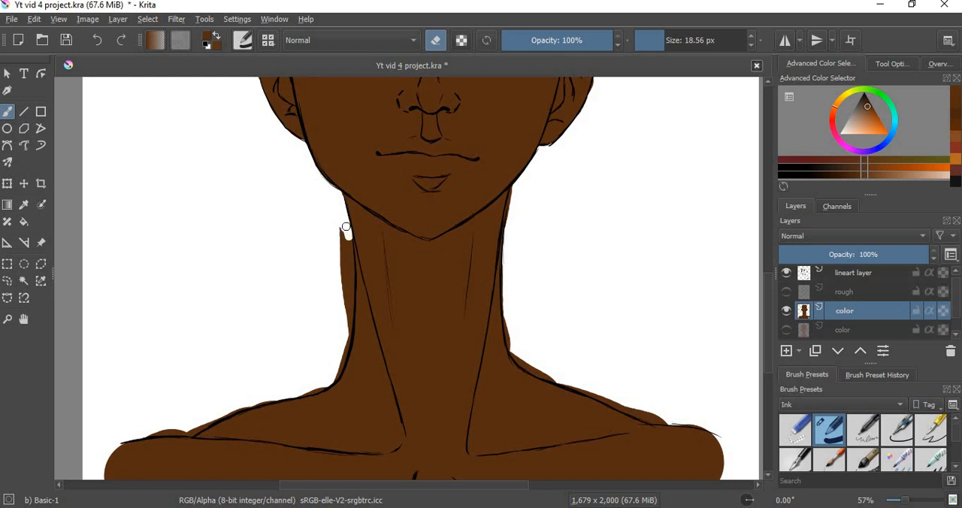
left_click_drag(348, 243, 344, 270)
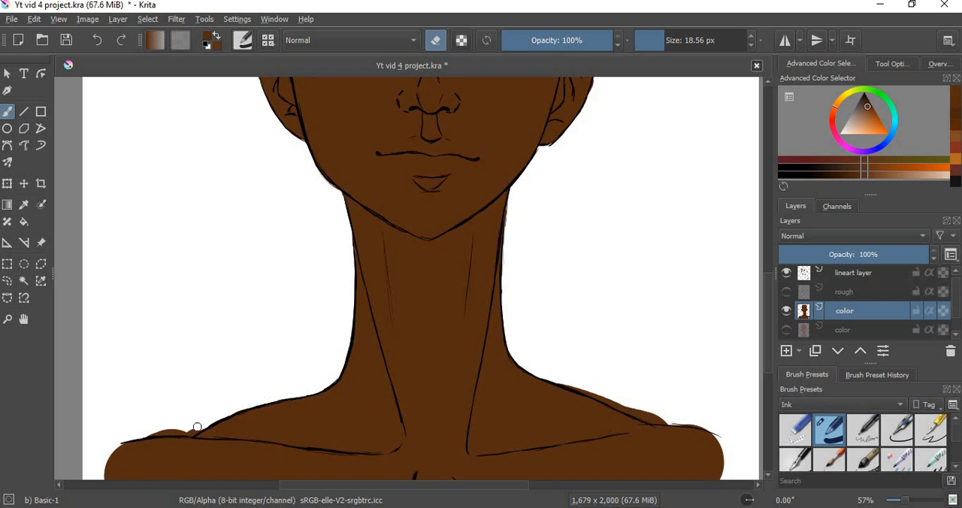
left_click_drag(189, 433, 166, 430)
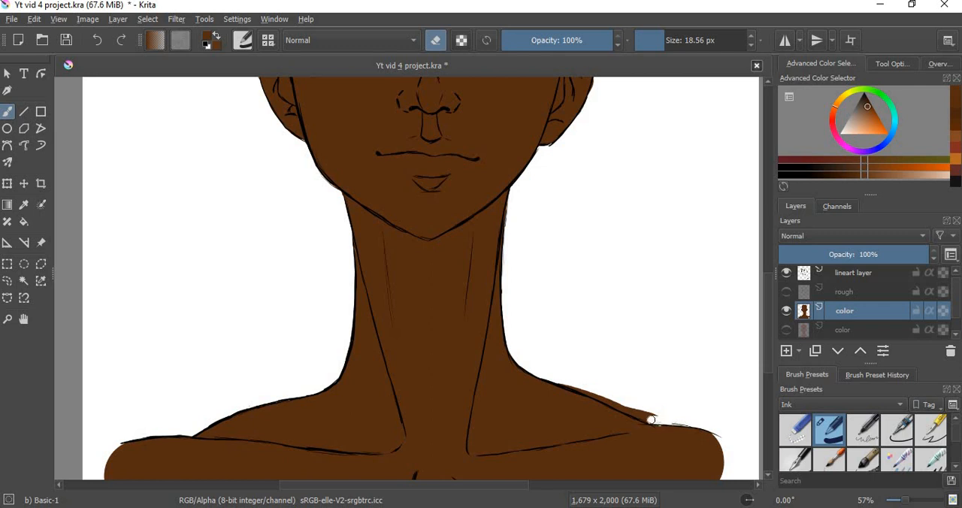
mouse_move(651, 420)
left_mouse_down()
mouse_move(601, 390)
mouse_move(660, 410)
mouse_move(640, 413)
mouse_move(577, 386)
left_mouse_up()
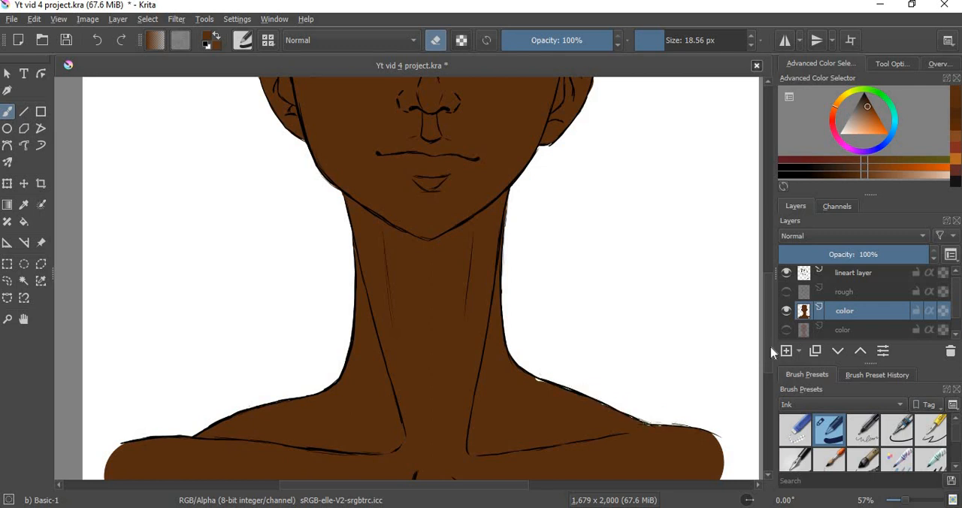
left_click_drag(770, 347, 772, 284)
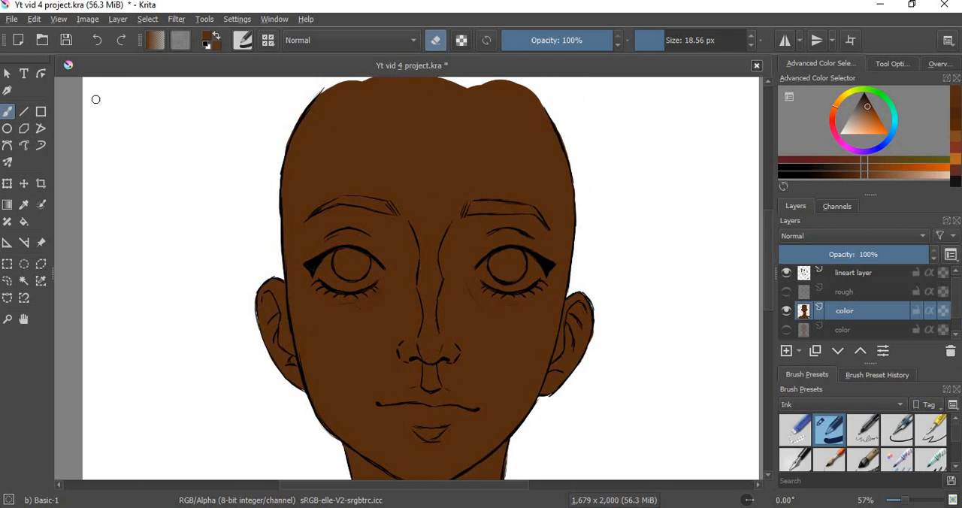
left_click_drag(283, 209, 300, 218)
key("ctrl+z")
Step: Shift the paint hue to red and pick a dark, more saturated red shade
left_click(815, 164)
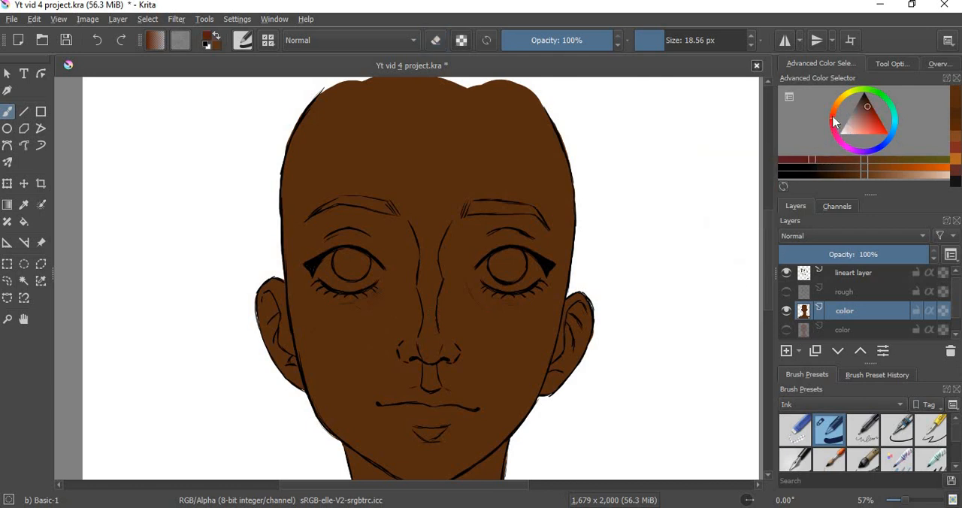
left_click(833, 125)
left_click(833, 125)
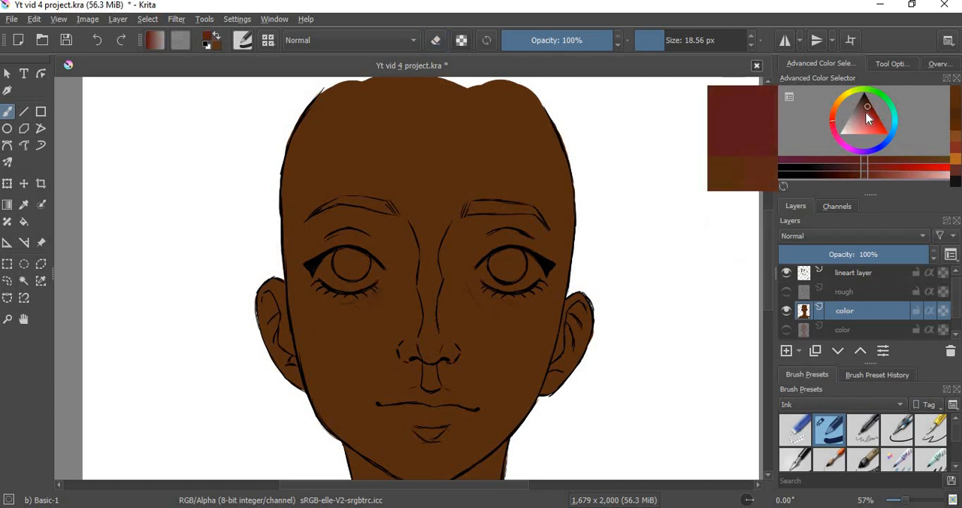
left_click(868, 112)
left_click(874, 112)
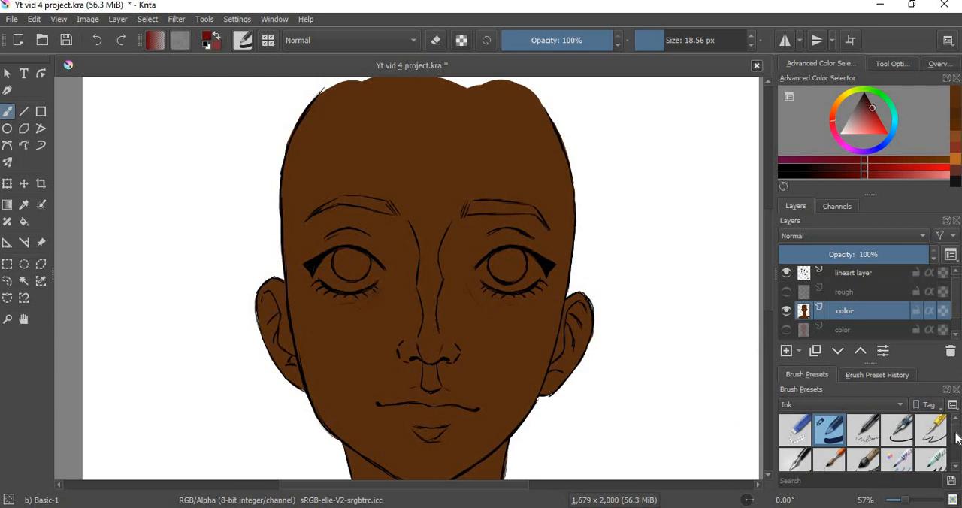
Step: Switch to the b) Airbrush Soft brush preset from the My Favorites collection
scroll(958, 444, "down", 1)
scroll(958, 444, "up", 1)
left_click(874, 406)
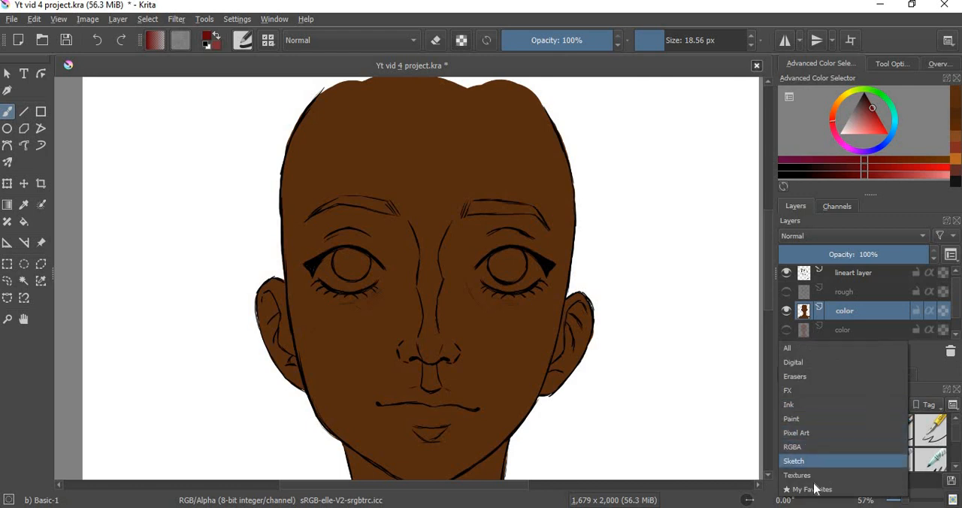
left_click(824, 490)
left_click(863, 429)
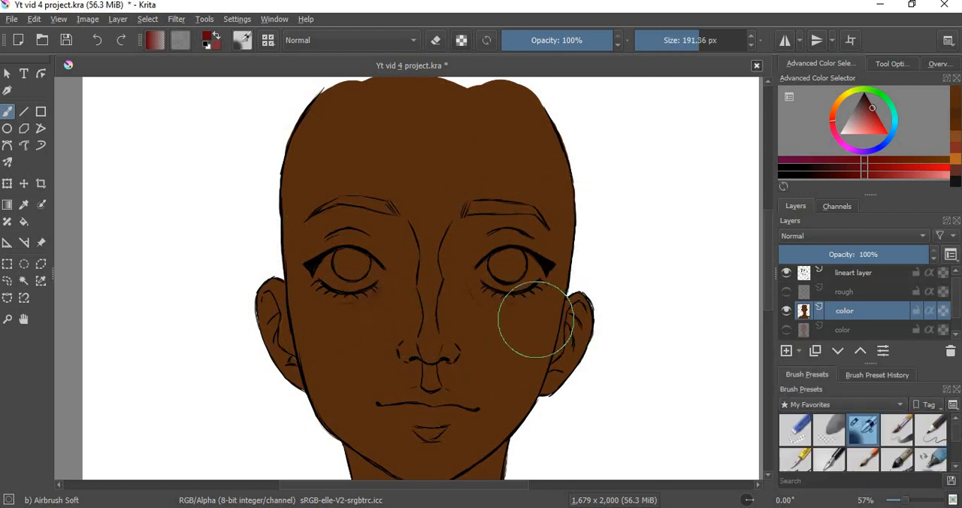
Step: Airbrush dark red blush over both cheeks, the nose tip and both ears with a 109.93 px brush
mouse_move(536, 318)
left_mouse_down()
mouse_move(494, 326)
mouse_move(440, 303)
mouse_move(527, 365)
mouse_move(486, 364)
mouse_move(458, 286)
mouse_move(333, 351)
mouse_move(366, 339)
mouse_move(311, 306)
mouse_move(378, 299)
mouse_move(285, 221)
mouse_move(429, 308)
mouse_move(309, 350)
mouse_move(279, 309)
mouse_move(318, 303)
mouse_move(301, 300)
mouse_move(271, 321)
left_mouse_up()
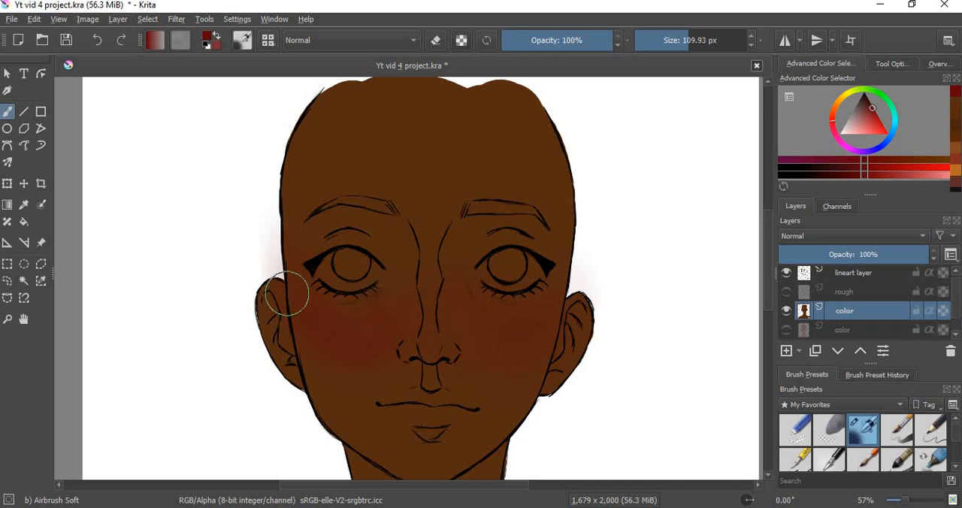
mouse_move(541, 316)
left_mouse_down()
mouse_move(457, 304)
mouse_move(457, 321)
mouse_move(532, 349)
mouse_move(537, 333)
mouse_move(461, 313)
mouse_move(523, 306)
mouse_move(486, 323)
mouse_move(533, 328)
left_mouse_up()
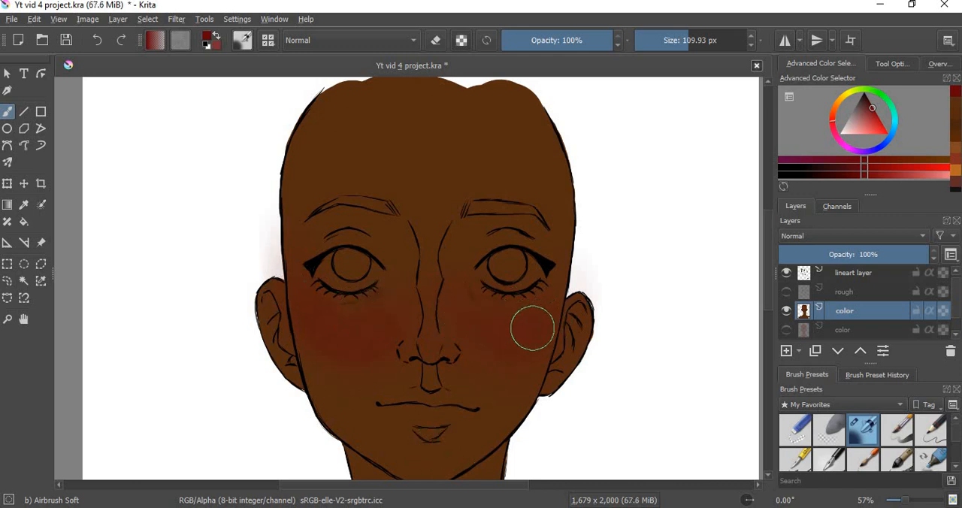
mouse_move(349, 334)
left_mouse_down()
mouse_move(400, 310)
mouse_move(340, 389)
mouse_move(274, 276)
mouse_move(295, 330)
mouse_move(359, 389)
mouse_move(290, 291)
mouse_move(292, 315)
mouse_move(376, 368)
mouse_move(399, 344)
mouse_move(409, 304)
mouse_move(370, 365)
mouse_move(342, 363)
left_mouse_up()
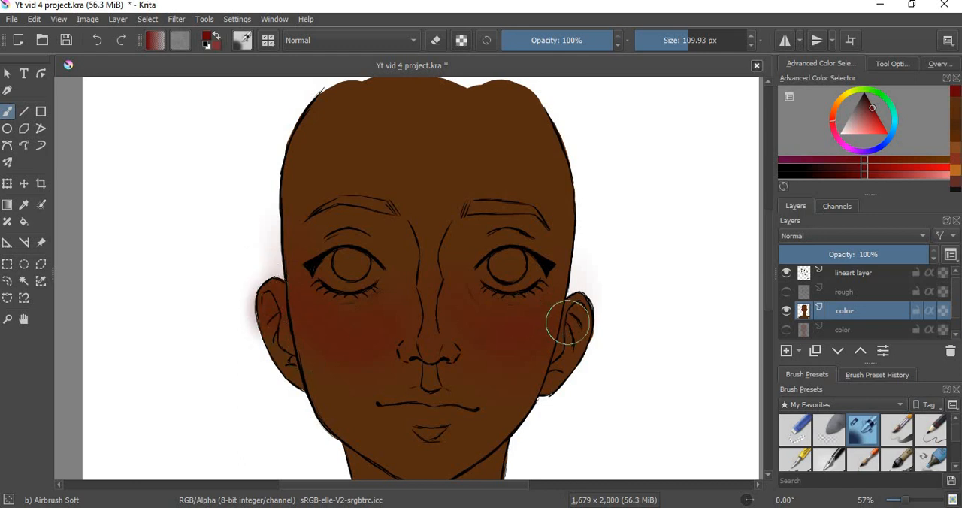
mouse_move(585, 312)
left_mouse_down()
mouse_move(569, 304)
mouse_move(581, 307)
mouse_move(575, 300)
mouse_move(576, 348)
left_mouse_up()
mouse_move(257, 294)
left_mouse_down()
mouse_move(275, 350)
mouse_move(266, 281)
mouse_move(291, 345)
mouse_move(297, 324)
left_mouse_up()
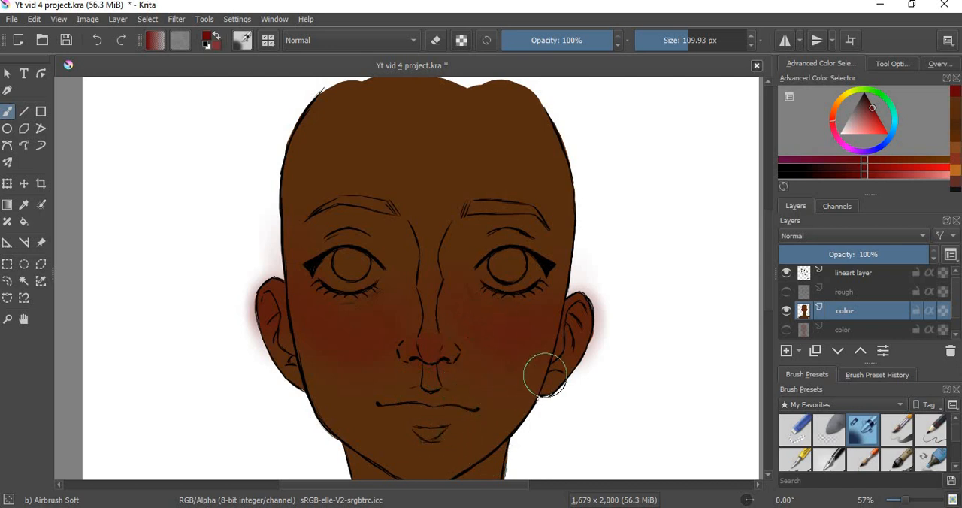
Step: Choose a brighter orange-brown, enlarge the airbrush to 199.55 px and softly tint the area around both eyes
left_click(834, 113)
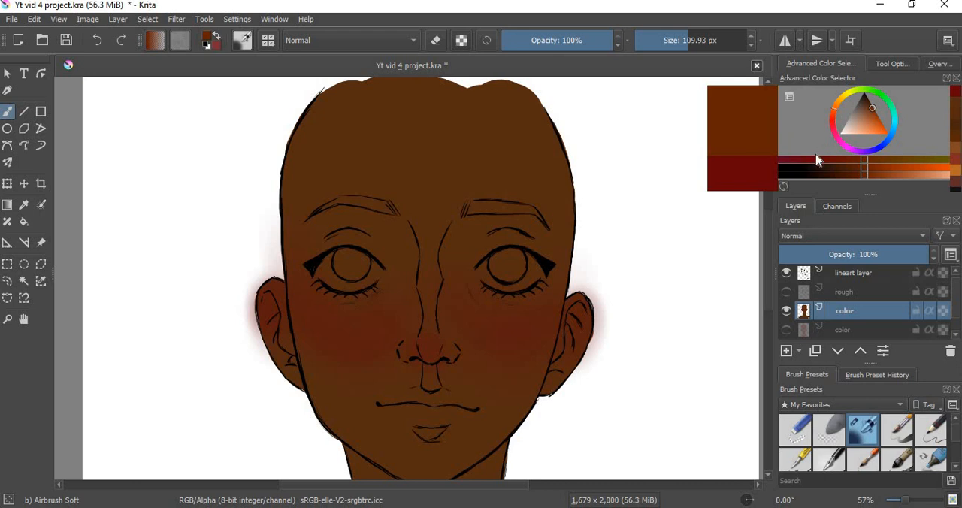
left_click(835, 111)
left_click(833, 114)
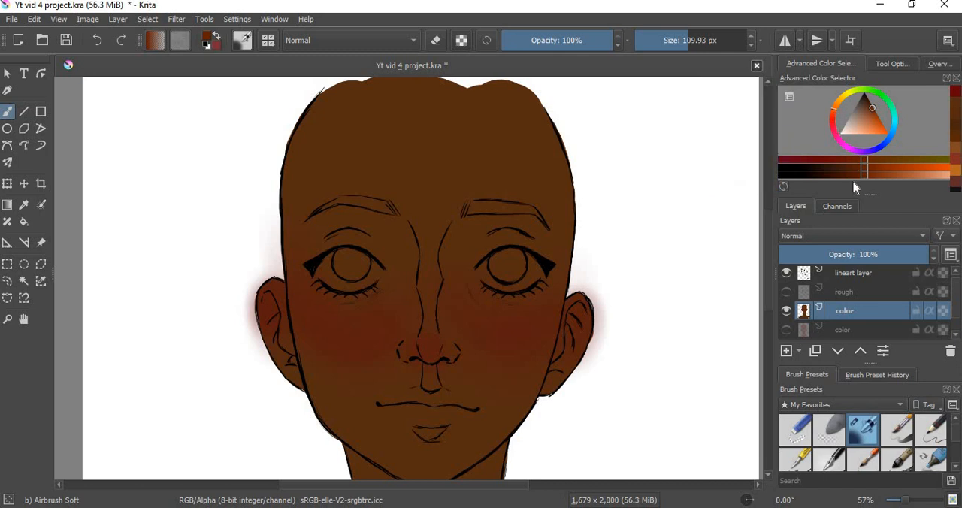
left_click(893, 171)
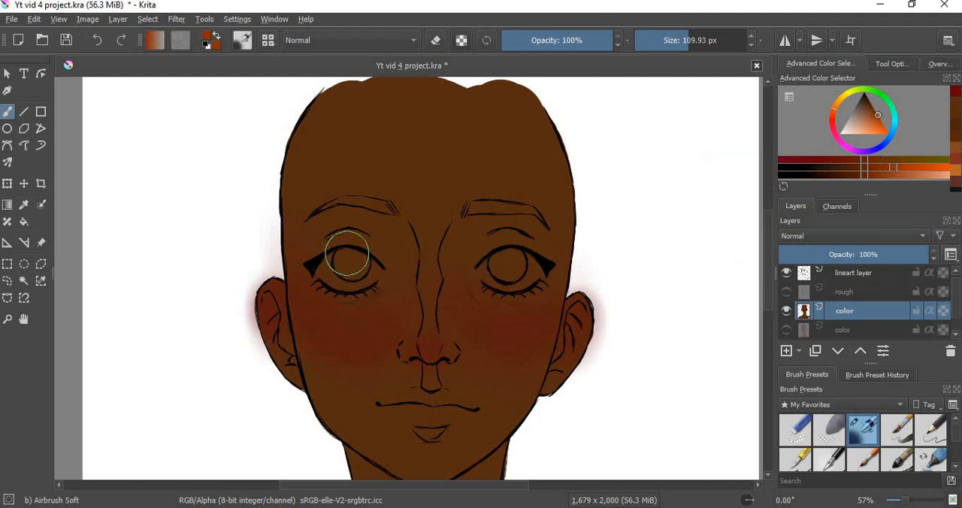
left_click_drag(337, 270, 349, 271)
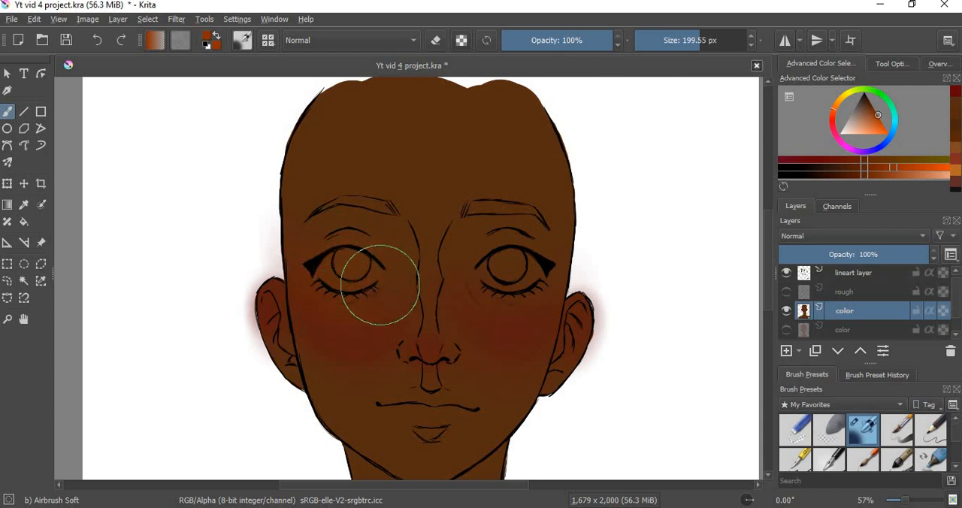
left_click_drag(369, 290, 316, 244)
mouse_move(556, 255)
left_mouse_down()
mouse_move(518, 253)
mouse_move(498, 279)
left_mouse_up()
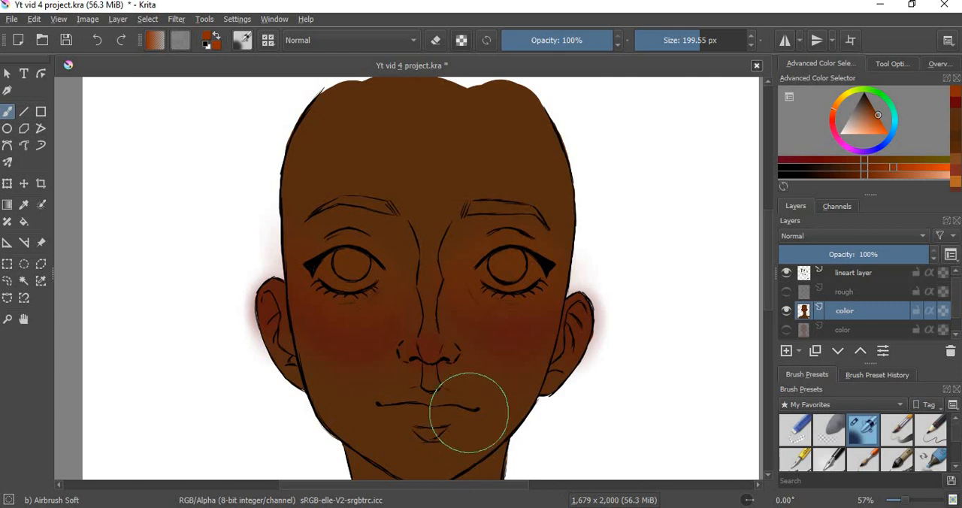
Step: Pick a dark red and paint strokes beneath both inner eye corners with the 40 px Basic-5 Size Opacity brush
left_click(833, 128)
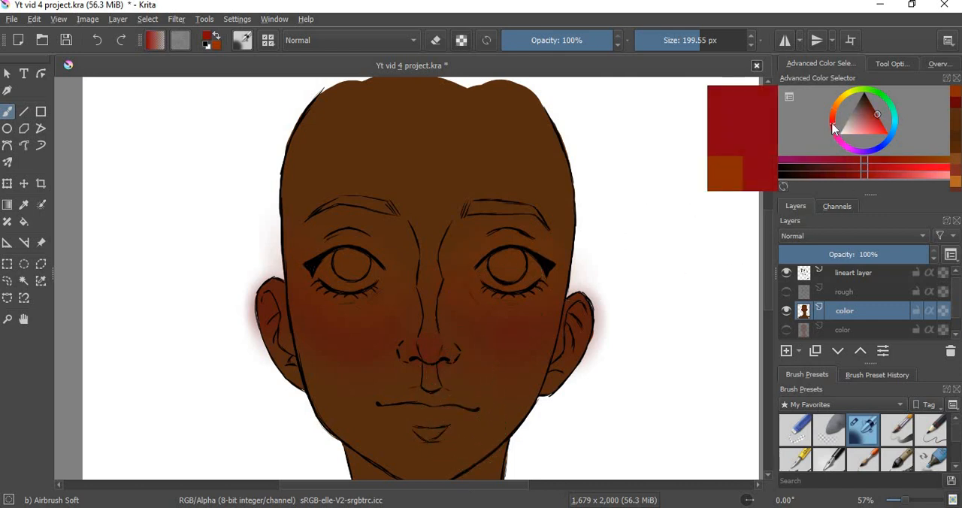
left_click_drag(833, 128, 833, 134)
left_click_drag(873, 120, 871, 109)
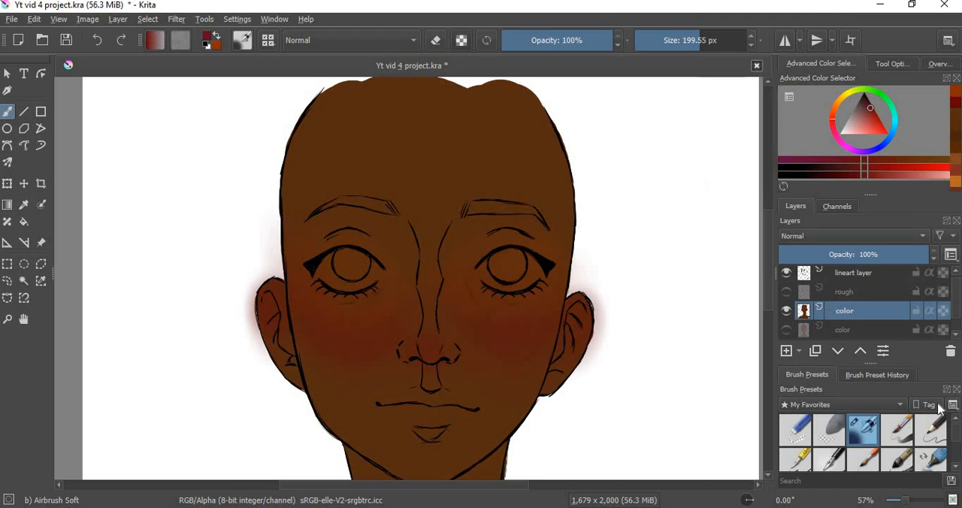
left_click(895, 436)
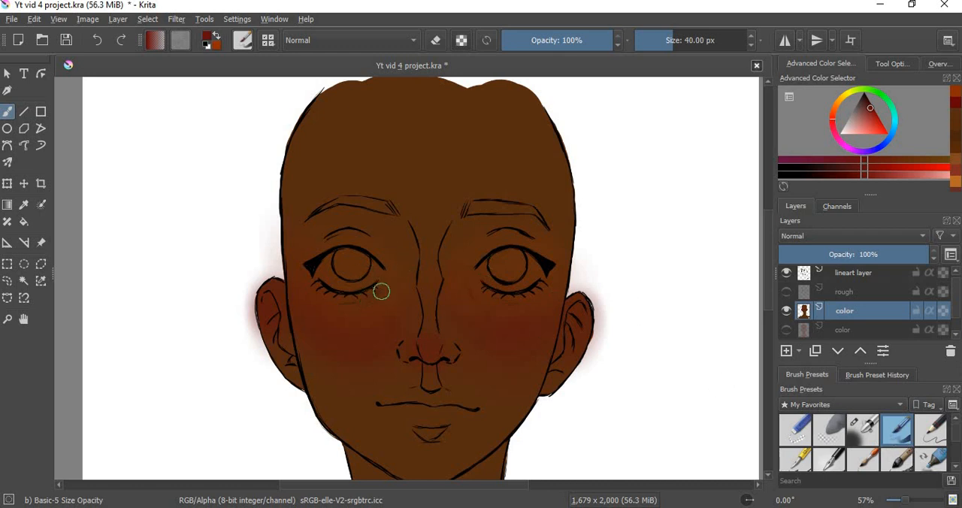
left_click_drag(384, 285, 355, 297)
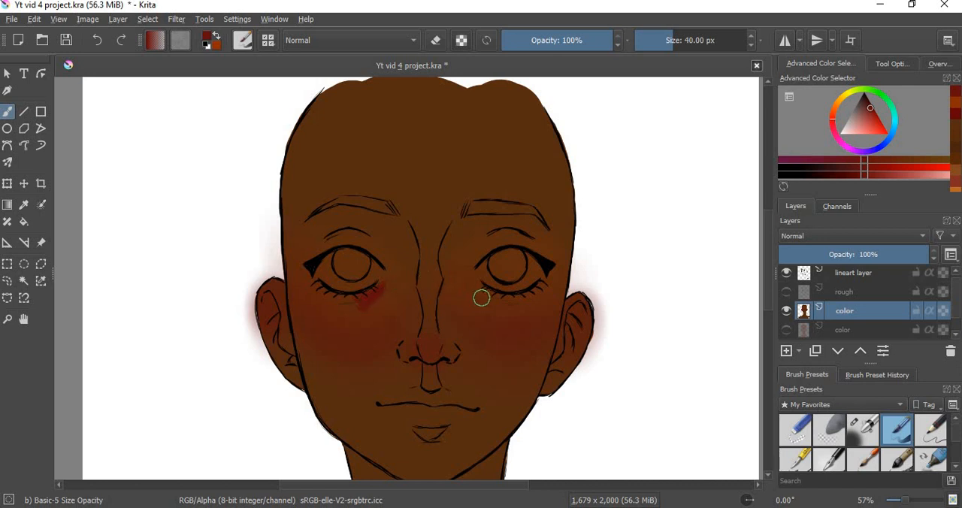
left_click_drag(485, 295, 468, 281)
Step: Darken the red and paint deeper shadow strokes at the inner corner beneath each eye
left_click_drag(850, 175, 831, 175)
left_click_drag(479, 294, 470, 285)
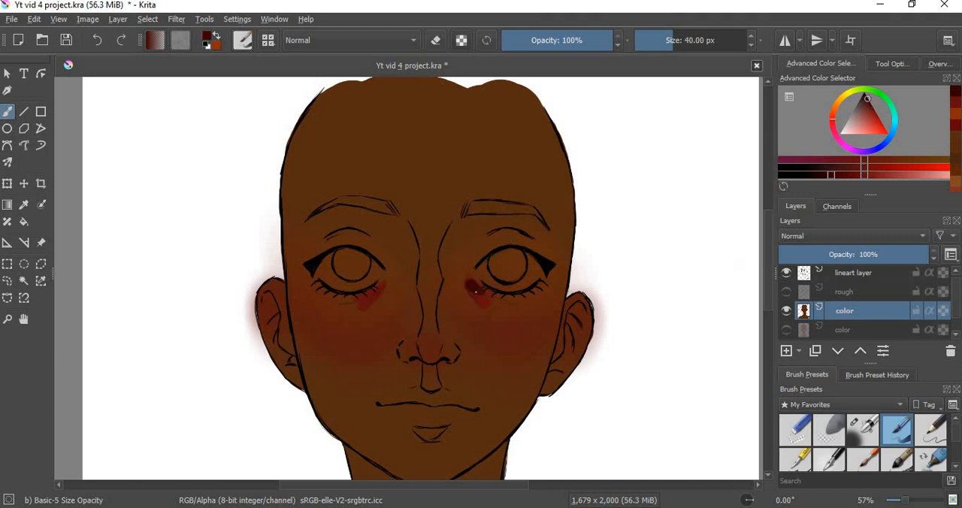
mouse_move(363, 306)
left_mouse_down()
mouse_move(380, 288)
mouse_move(367, 294)
left_mouse_up()
Step: Blend the red and dark strokes beneath both eyes into the skin with the 60 px k) Blender Blur brush
left_click_drag(955, 441, 952, 467)
left_click(831, 427)
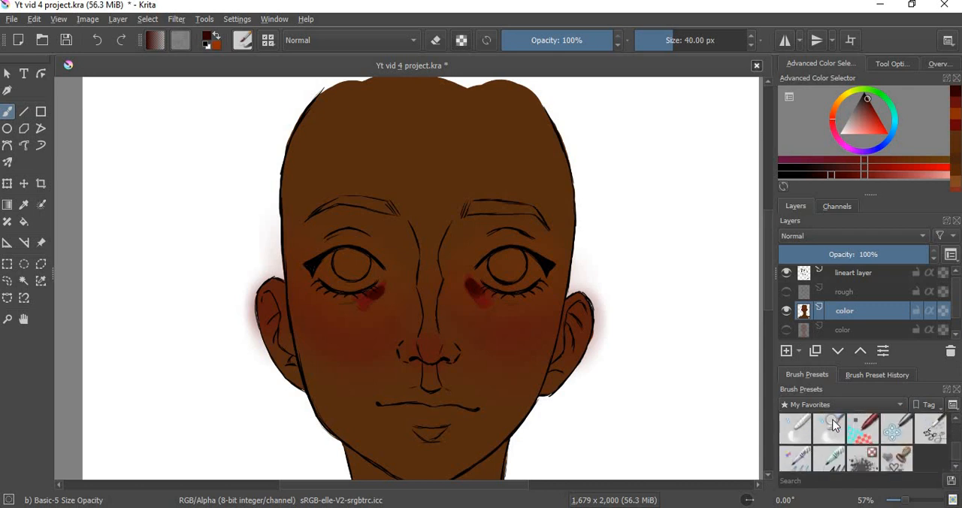
left_click(832, 427)
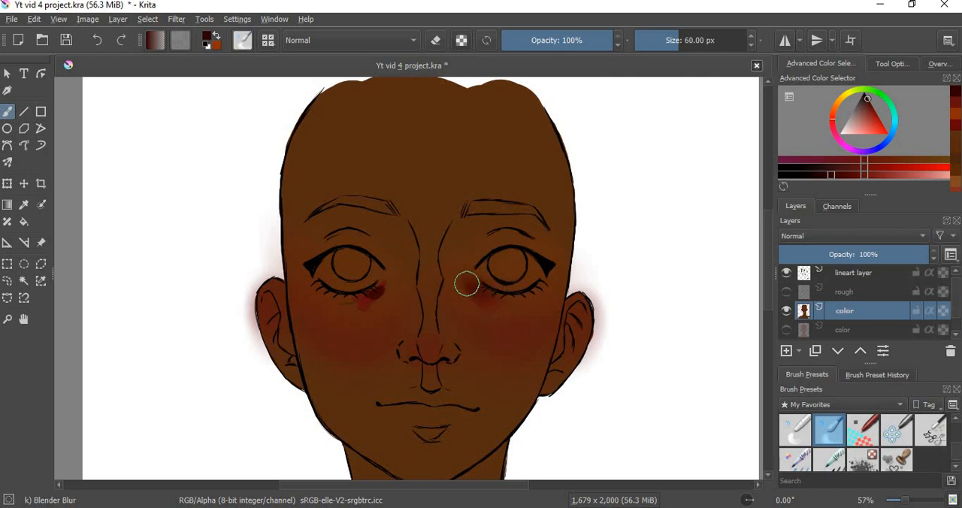
mouse_move(385, 296)
left_mouse_down()
mouse_move(374, 299)
mouse_move(383, 288)
mouse_move(371, 303)
mouse_move(331, 303)
left_mouse_up()
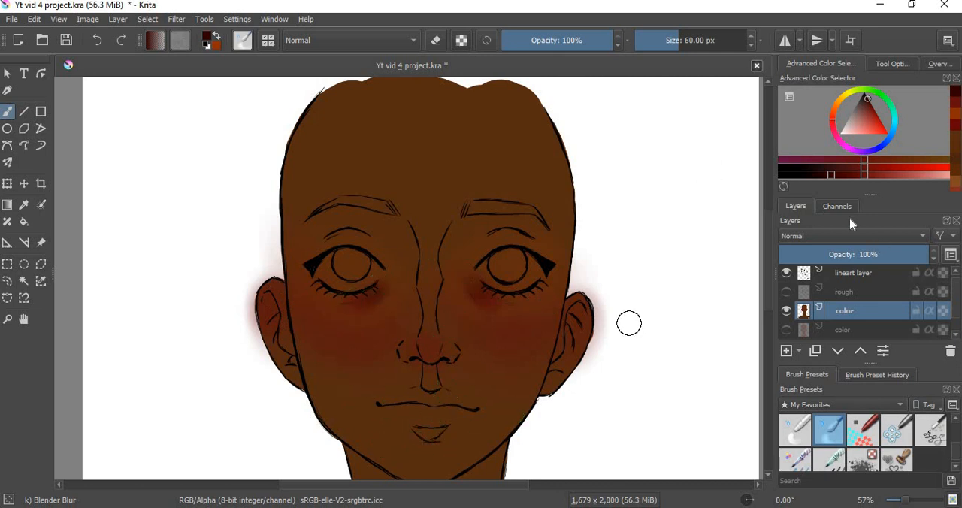
Step: Recall the dark red and softly tint the chin with the Airbrush Soft preset at 199.55 px
left_click(955, 125)
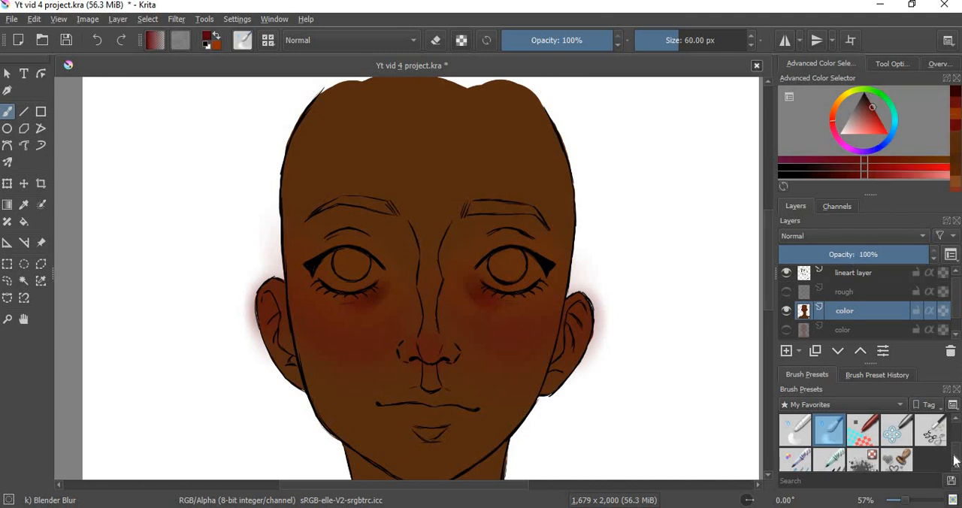
scroll(955, 461, "down", 2)
left_click(863, 428)
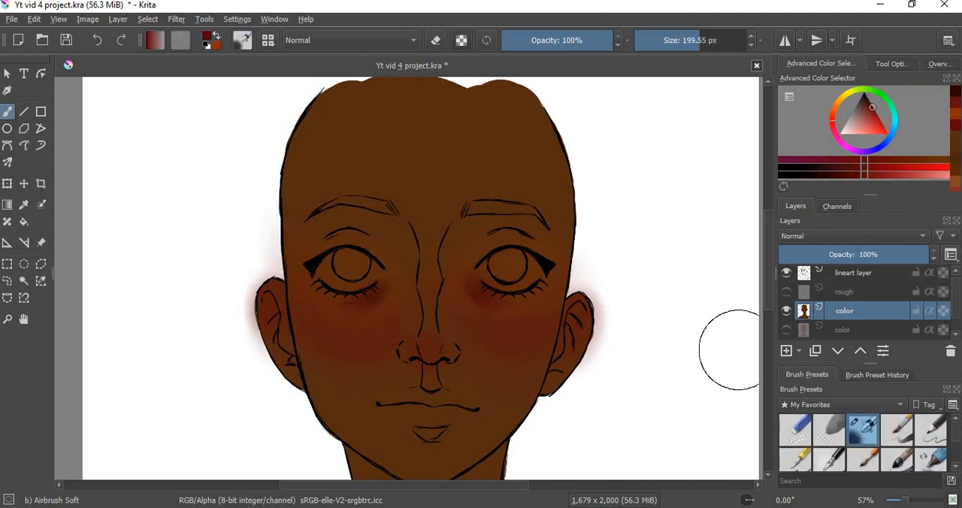
scroll(756, 327, "down", 5)
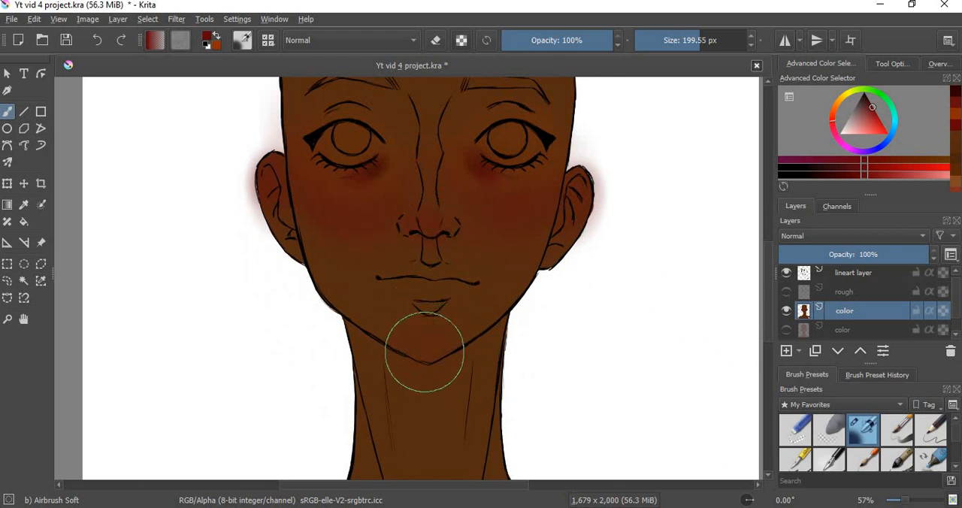
scroll(755, 286, "up", 6)
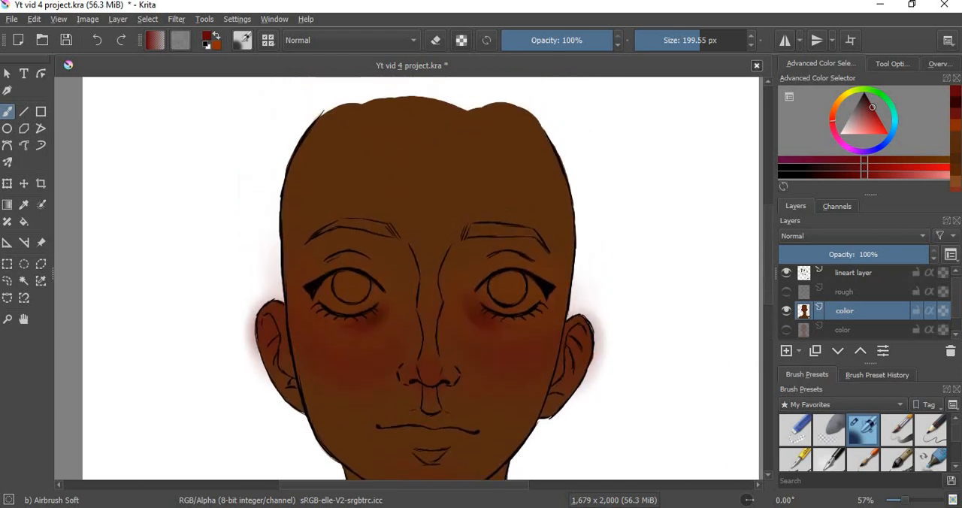
Step: Airbrush dark red along the top of the forehead and down both temples
left_click_drag(541, 113, 371, 119)
mouse_move(530, 182)
left_mouse_down()
mouse_move(548, 144)
mouse_move(397, 117)
left_mouse_up()
mouse_move(501, 101)
left_mouse_down()
mouse_move(337, 122)
mouse_move(293, 170)
left_mouse_up()
mouse_move(338, 106)
left_mouse_down()
mouse_move(257, 227)
mouse_move(274, 155)
mouse_move(385, 95)
mouse_move(272, 201)
mouse_move(293, 145)
mouse_move(502, 87)
mouse_move(606, 160)
mouse_move(589, 234)
mouse_move(471, 106)
mouse_move(328, 124)
mouse_move(353, 118)
mouse_move(283, 188)
mouse_move(259, 271)
mouse_move(241, 248)
mouse_move(339, 128)
mouse_move(414, 140)
mouse_move(303, 177)
mouse_move(327, 134)
mouse_move(276, 150)
mouse_move(445, 84)
mouse_move(541, 174)
mouse_move(562, 213)
mouse_move(564, 137)
mouse_move(368, 98)
mouse_move(248, 240)
left_mouse_up()
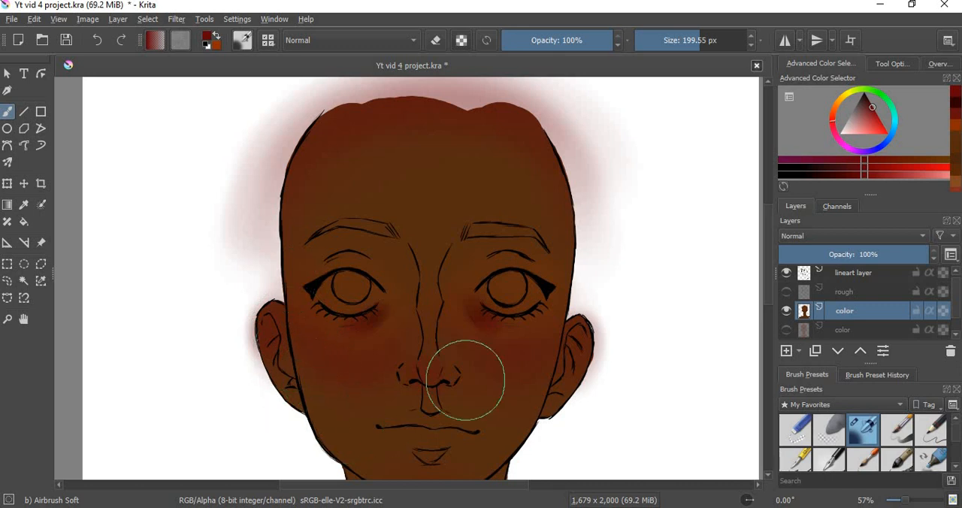
Step: Airbrush dark red down the center of the neck and around the inner ends of both collarbones
scroll(759, 286, "down", 5)
scroll(760, 286, "down", 7)
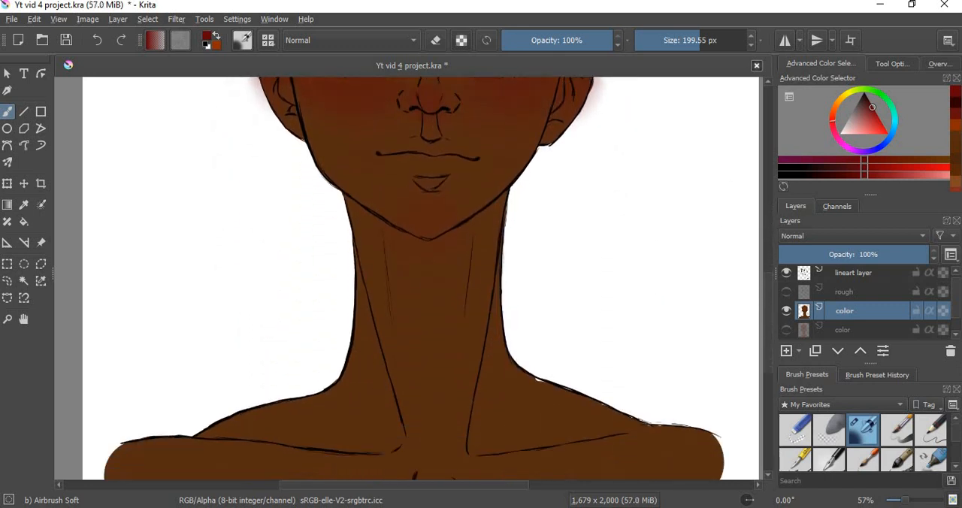
mouse_move(445, 192)
left_mouse_down()
mouse_move(431, 199)
mouse_move(429, 189)
mouse_move(422, 346)
left_mouse_up()
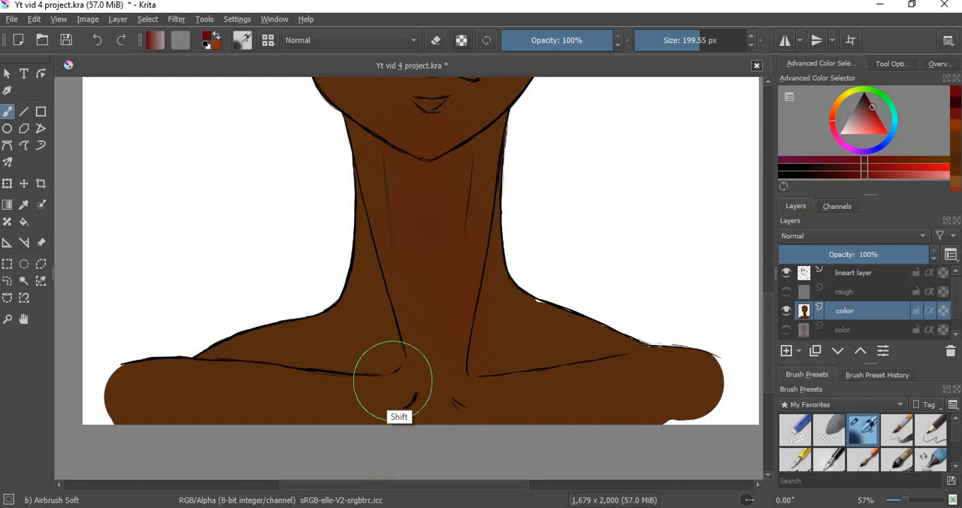
left_click_drag(403, 387, 341, 394, "shift")
mouse_move(415, 373)
left_mouse_down()
mouse_move(389, 377)
mouse_move(376, 402)
mouse_move(393, 367)
left_mouse_up()
mouse_move(468, 401)
left_mouse_down()
mouse_move(497, 400)
mouse_move(451, 383)
mouse_move(469, 391)
mouse_move(456, 374)
left_mouse_up()
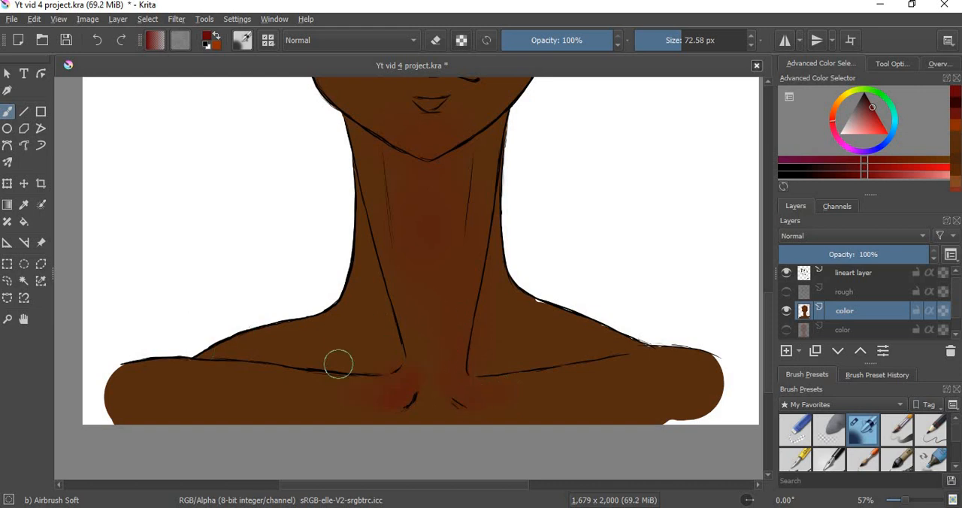
Step: Airbrush dark red along both shoulder slopes with a 72.58 px brush, undoing the last unwanted stroke
mouse_move(339, 364)
left_mouse_down()
mouse_move(231, 371)
mouse_move(293, 356)
mouse_move(245, 352)
mouse_move(338, 325)
mouse_move(222, 355)
mouse_move(271, 327)
mouse_move(247, 337)
left_mouse_up()
mouse_move(579, 311)
left_mouse_down()
mouse_move(550, 307)
mouse_move(594, 323)
mouse_move(535, 292)
mouse_move(570, 330)
mouse_move(590, 334)
mouse_move(532, 304)
mouse_move(579, 329)
mouse_move(536, 326)
mouse_move(560, 320)
mouse_move(596, 346)
mouse_move(531, 302)
left_mouse_up()
key("ctrl+z")
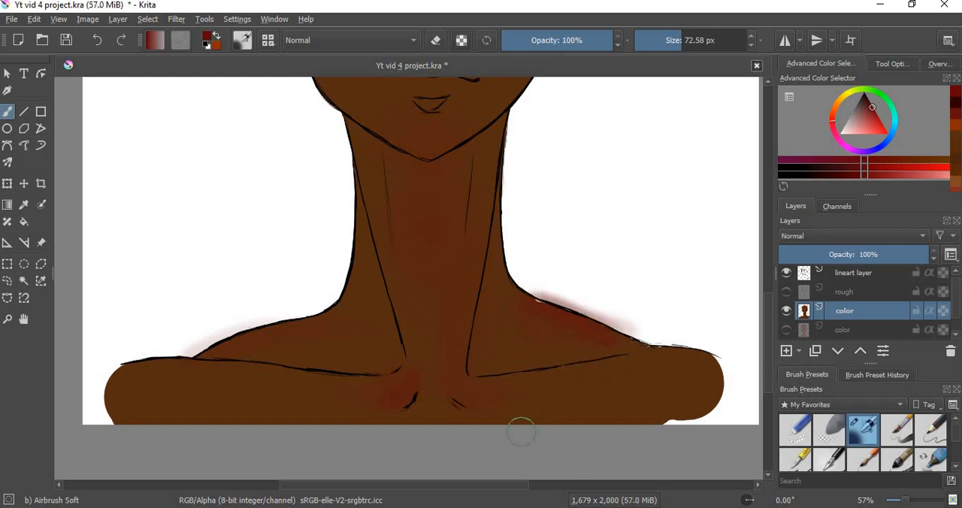
scroll(772, 284, "up", 5)
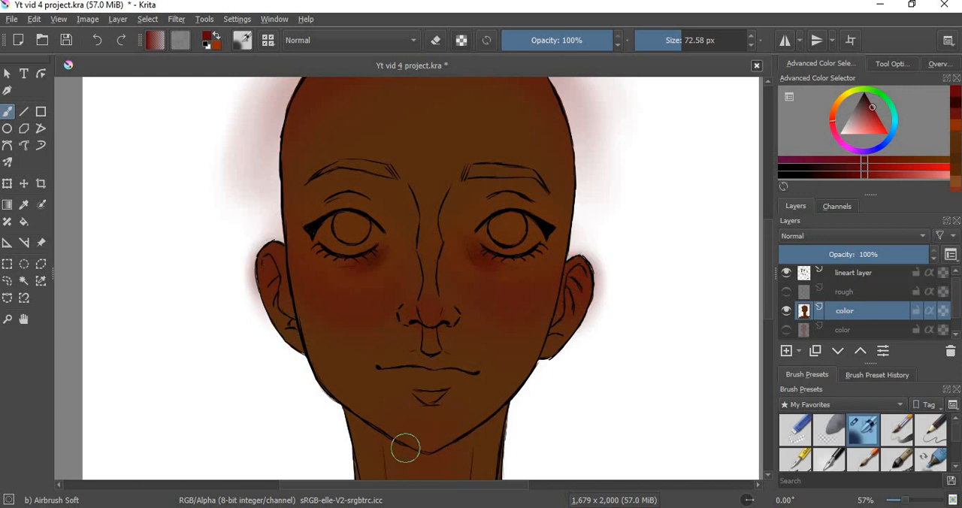
mouse_move(408, 448)
left_mouse_down()
mouse_move(449, 438)
mouse_move(421, 439)
left_mouse_up()
key("ctrl+z")
Step: Pick a very dark orange-brown and airbrush soft shading over the lips at 72.58 px
left_click_drag(833, 120, 870, 107)
left_click(845, 179)
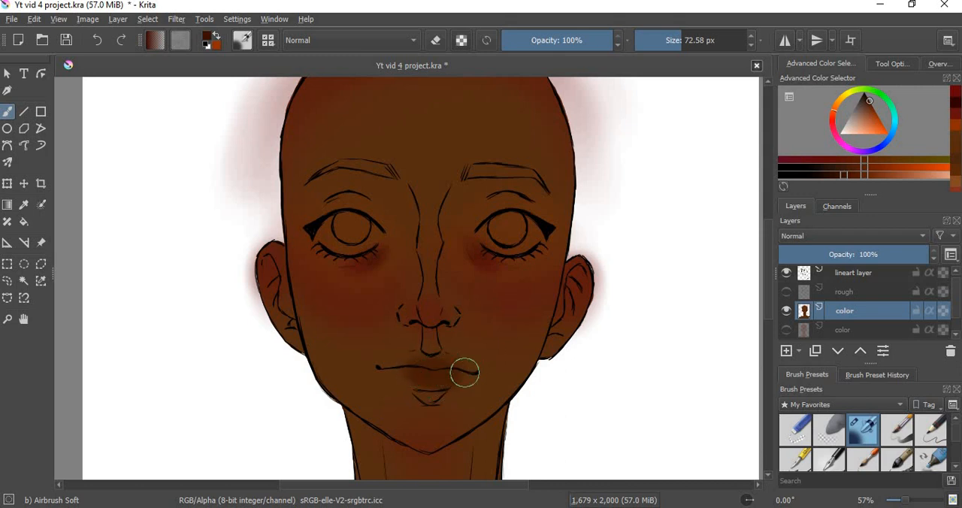
mouse_move(429, 370)
left_mouse_down()
mouse_move(447, 368)
mouse_move(391, 367)
mouse_move(394, 380)
left_mouse_up()
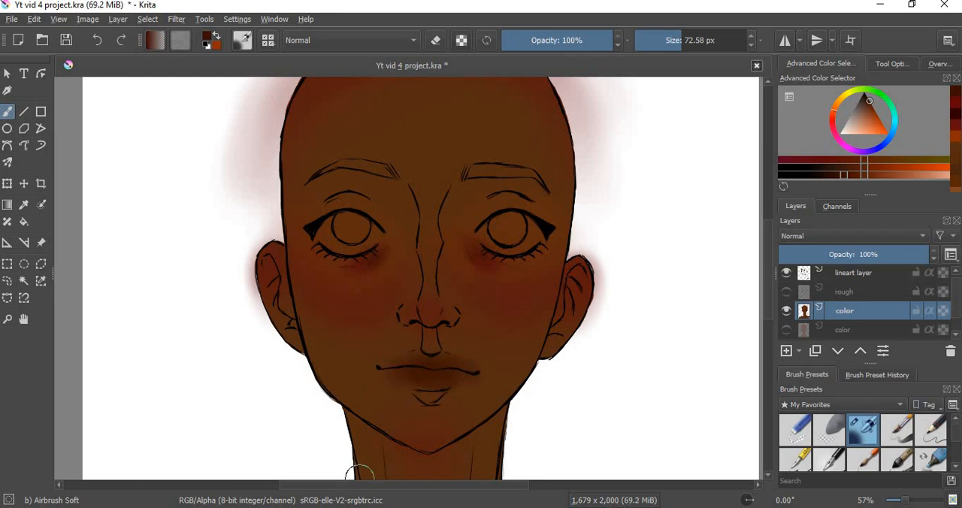
Step: Undo the last lip stroke, reduce the airbrush to 37.72 px and repaint the dark shading on the lips
key("ctrl+z")
left_click_drag(440, 418, 441, 387)
left_click_drag(428, 369, 394, 363, "shift")
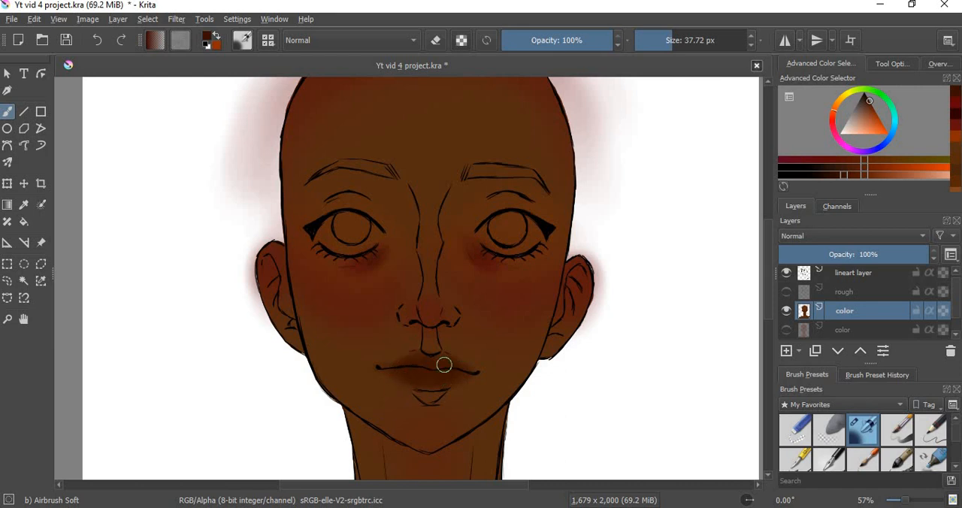
Step: Pick a lighter orange-brown and try airbrushing a highlight on the center of the lips
left_click(899, 179)
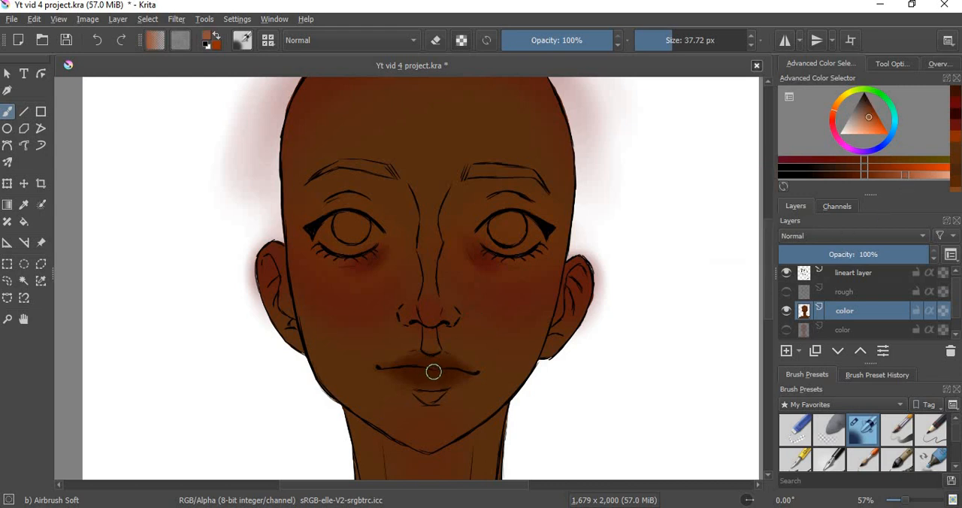
left_click_drag(435, 368, 430, 370)
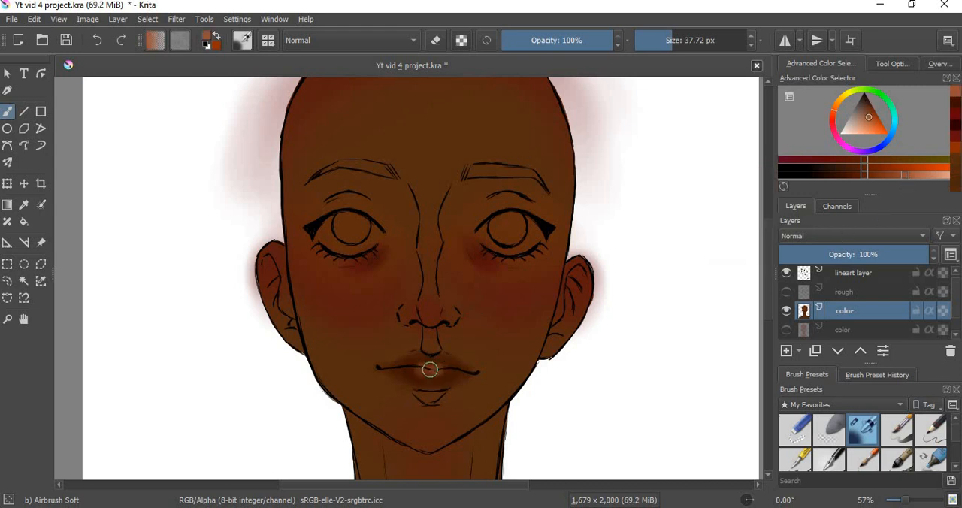
key("ctrl+z")
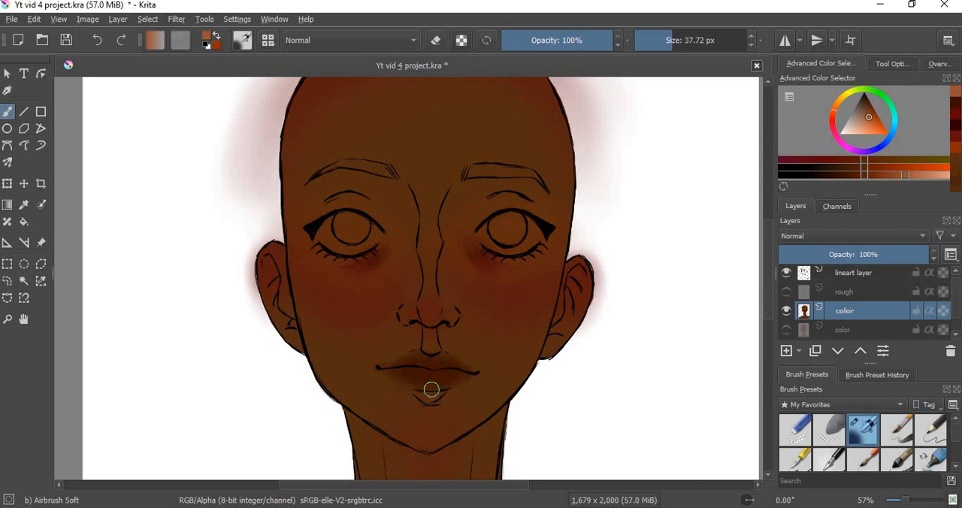
Step: Airbrush a lighter orange-brown highlight on the lip center at 21.80 px and soften it with Blender Blur at 37.13 px
left_click_drag(446, 377, 439, 372)
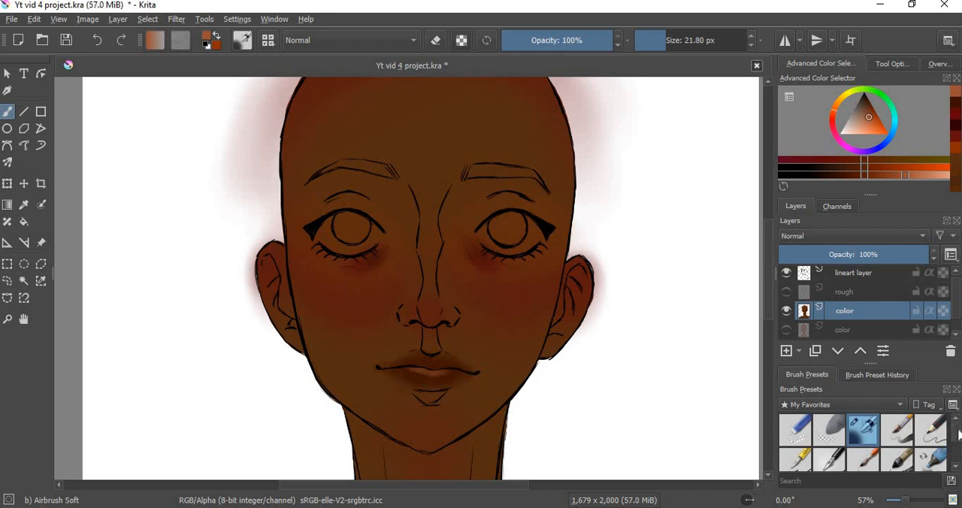
scroll(958, 435, "down", 2)
left_click(829, 427)
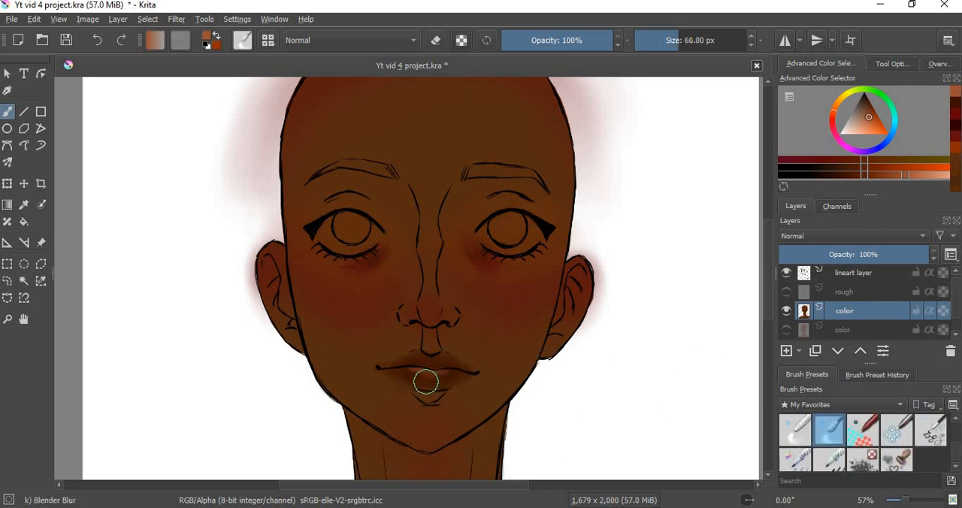
mouse_move(466, 389)
left_mouse_down()
mouse_move(456, 389)
mouse_move(447, 362)
left_mouse_up()
Step: Pick a darker red-brown and paint shading on the lips with the Basic-5 Size Opacity brush
left_click(864, 174)
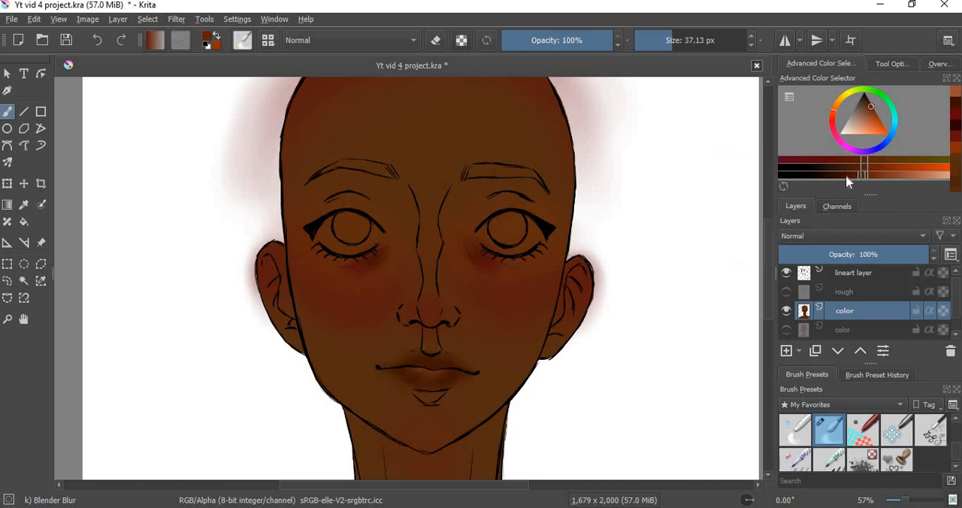
left_click(846, 176)
scroll(868, 443, "down", 2)
left_click(896, 430)
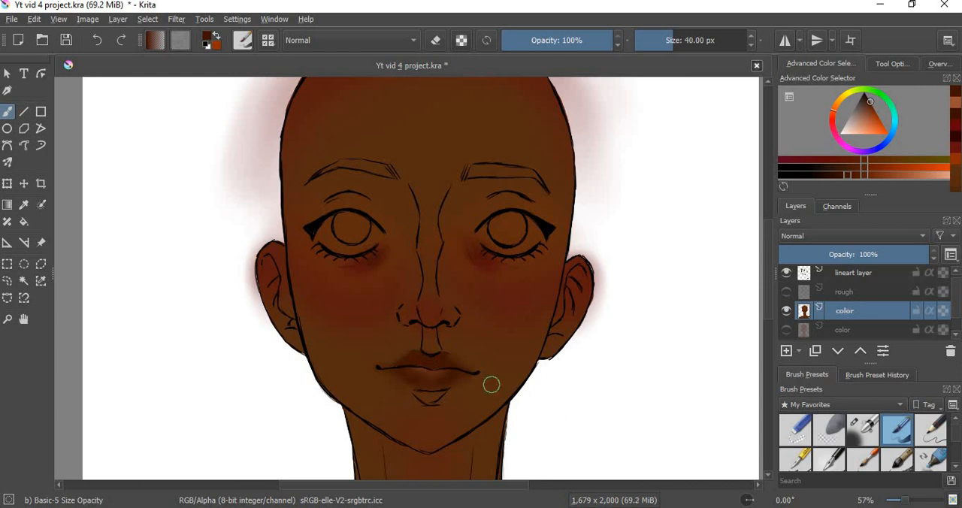
left_click_drag(438, 370, 427, 370, "shift")
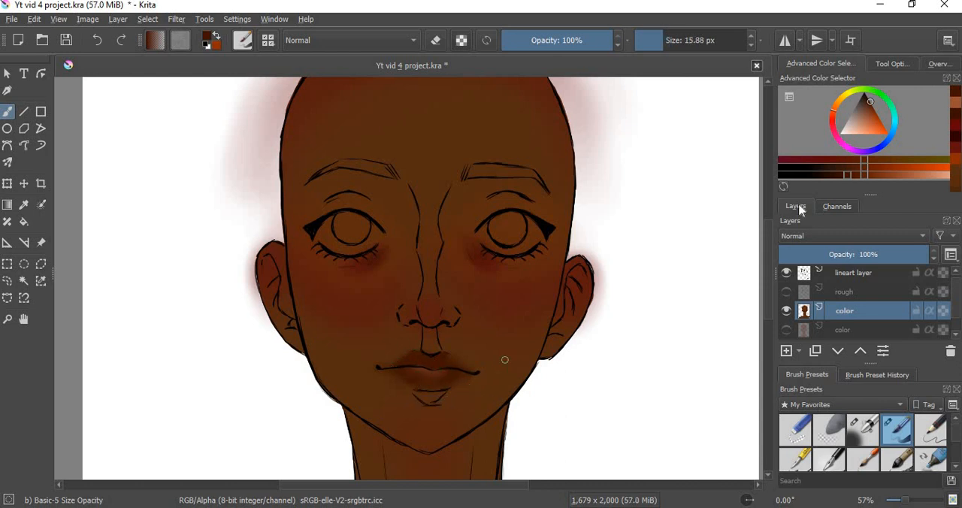
Step: Fill the upper lip out to its corners at 15.88 px with dark orange-brown, deepened with a near-black brown
left_click(869, 110)
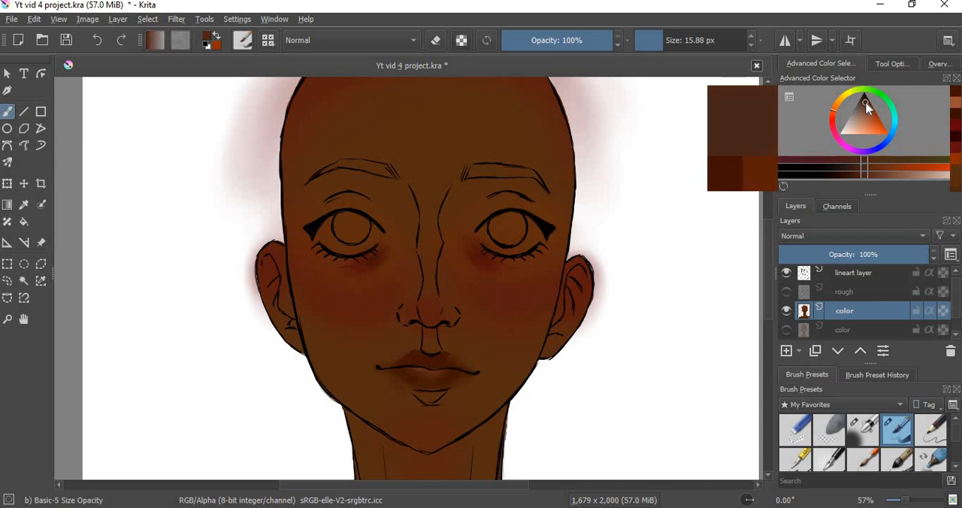
left_click_drag(867, 107, 870, 109)
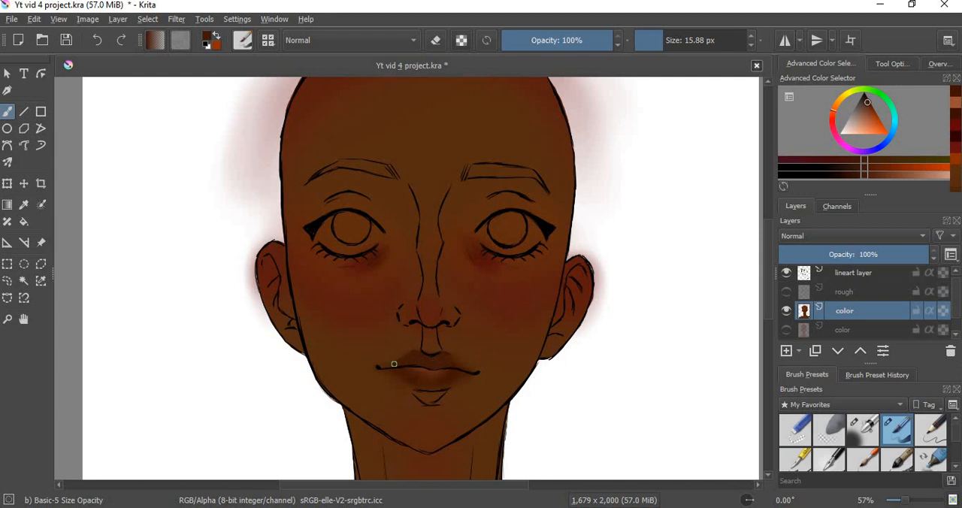
left_click_drag(394, 364, 391, 366)
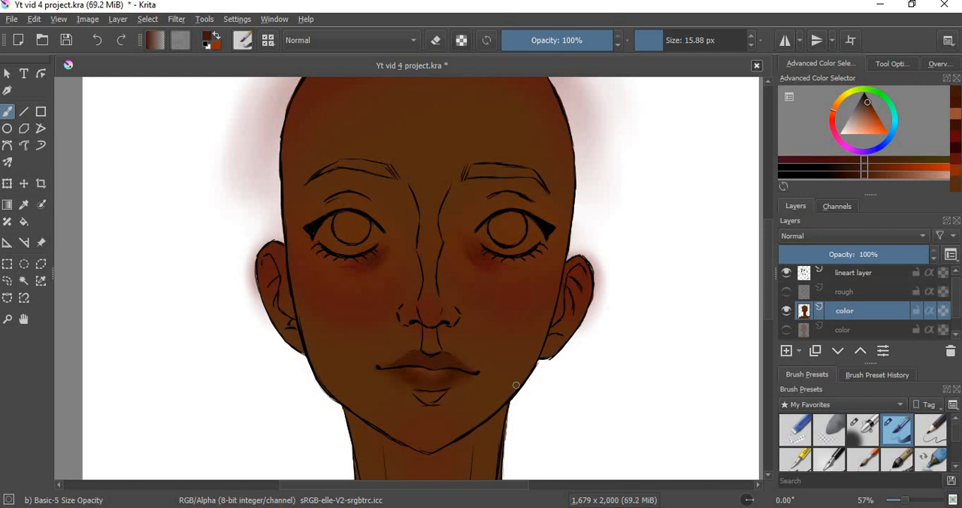
left_click(841, 174)
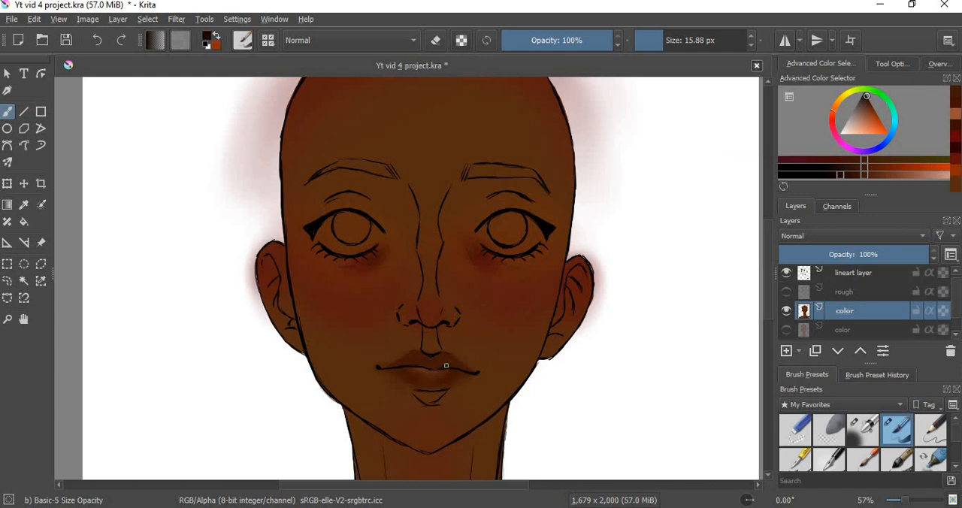
left_click_drag(445, 365, 402, 362)
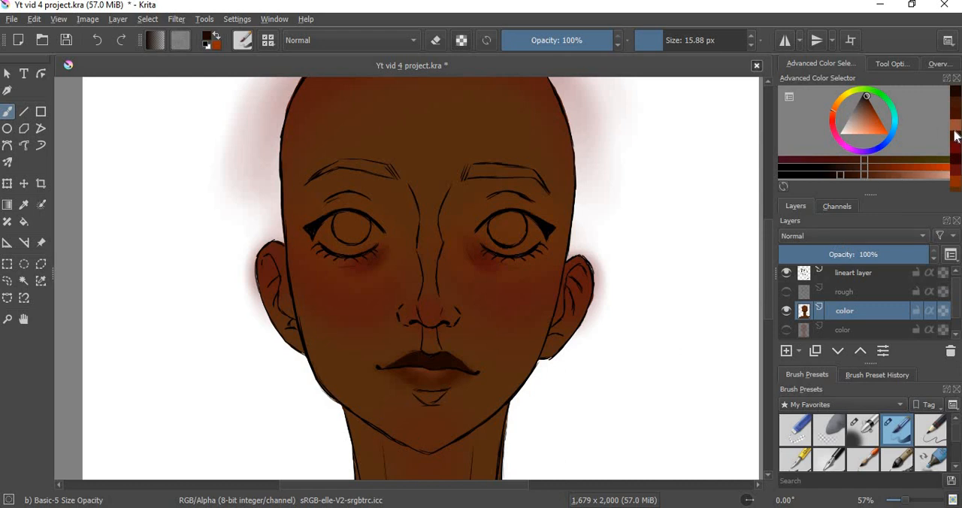
Step: Paint light orange-brown highlight strokes at the center of the mouth and blend them into the lips with Blender Blur
left_click(869, 117)
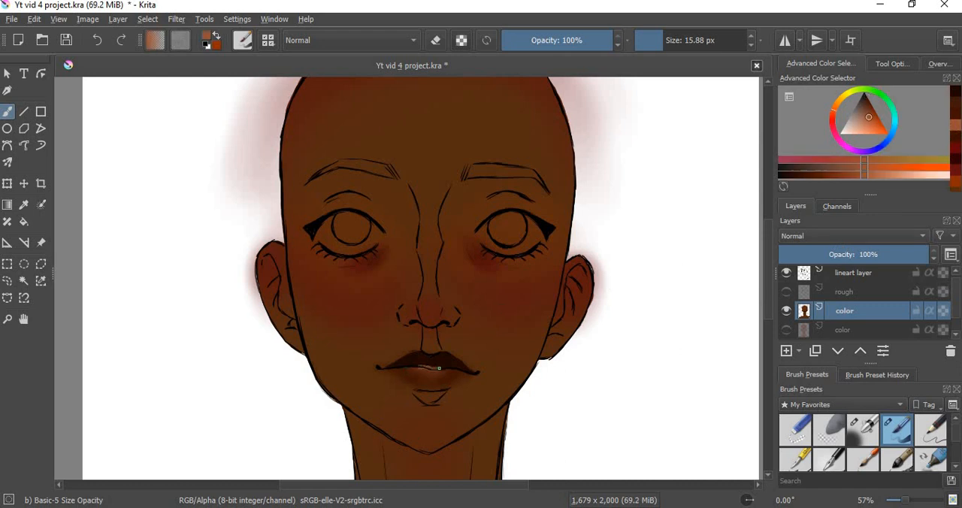
left_click_drag(438, 368, 444, 367)
scroll(954, 438, "down", 3)
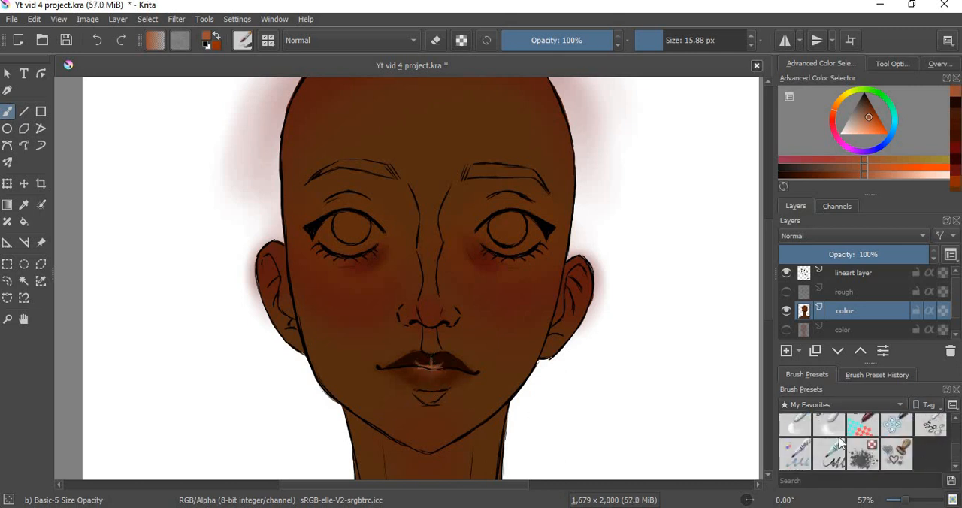
left_click(830, 426)
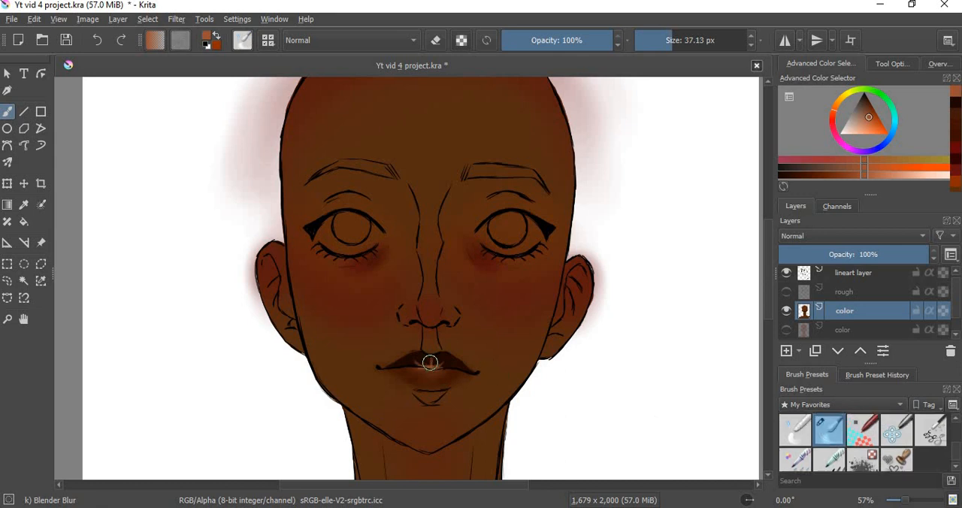
mouse_move(430, 363)
left_mouse_down()
mouse_move(439, 365)
mouse_move(429, 354)
mouse_move(418, 375)
left_mouse_up()
Step: Pick a medium orange-brown and airbrush a soft glow on the lower lip at 21.80 px
left_click_drag(845, 181, 825, 180)
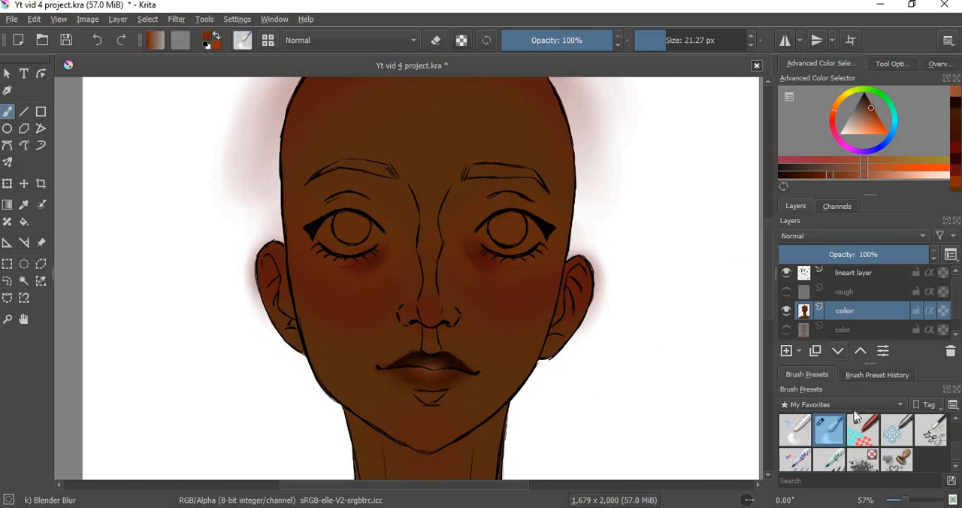
scroll(956, 448, "down", 2)
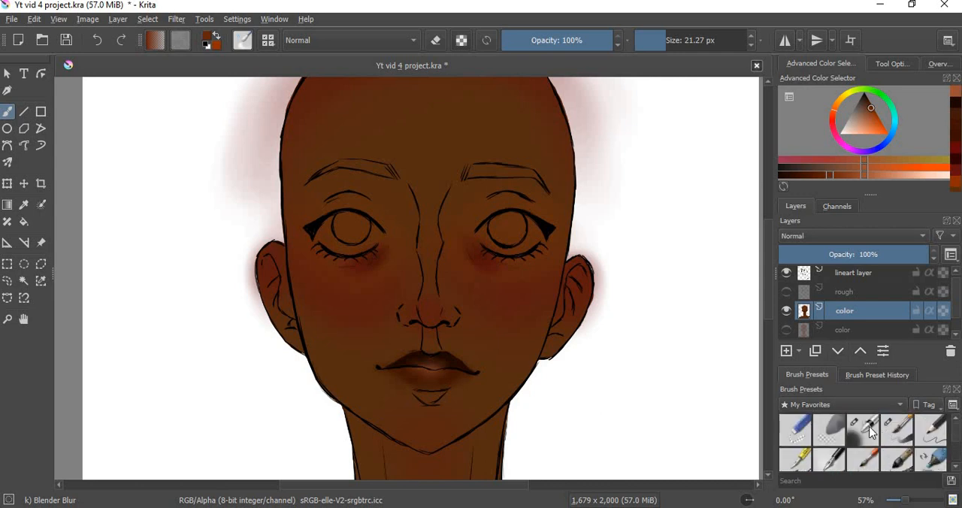
left_click(863, 428)
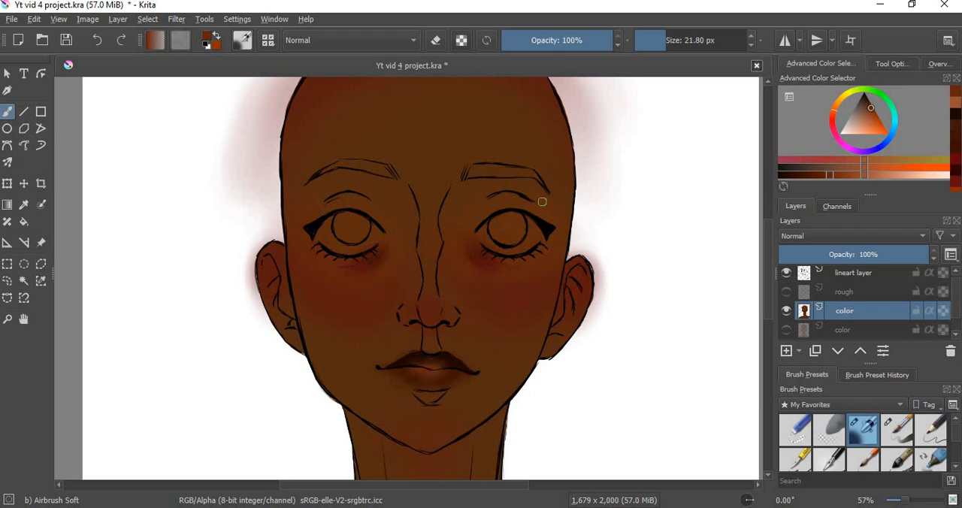
Step: Sample the forehead skin color, darken it and draw two straight Basic-5 Size Opacity lines on the blank canvas left of the head
left_click(418, 129, "ctrl")
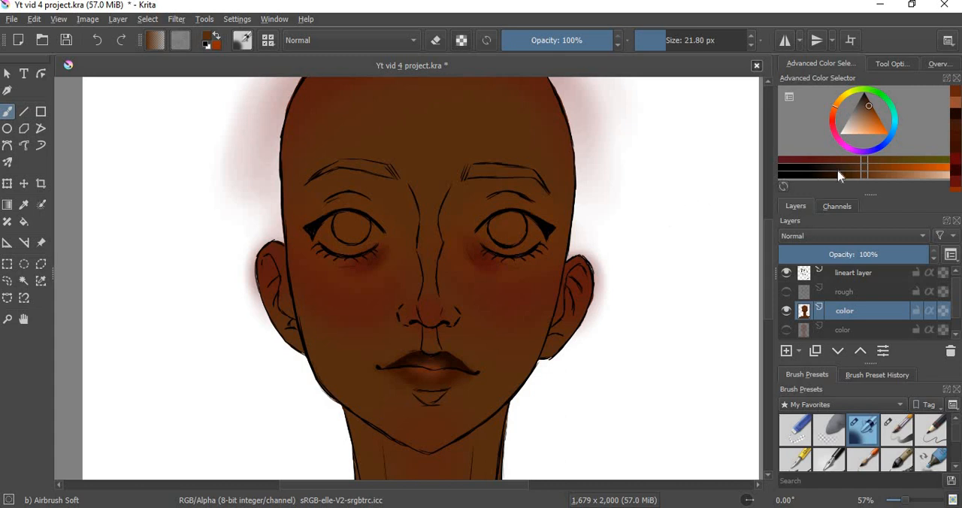
left_click_drag(860, 181, 854, 184)
left_click(899, 430)
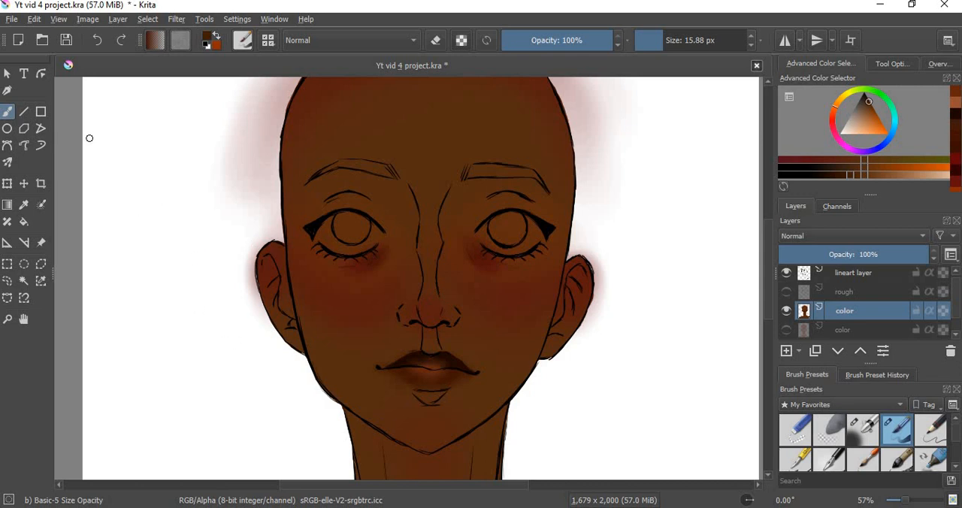
left_click_drag(90, 139, 186, 241)
left_click_drag(95, 124, 249, 151)
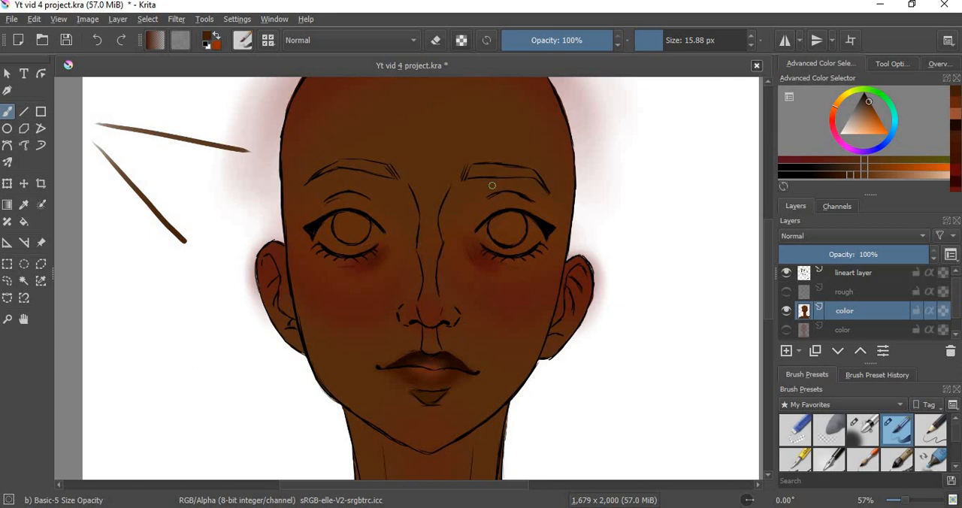
Step: Paint dark brown shadows under the lower lip, around the right eye socket and beside the nose, deepening the inner edges with a darker brown
mouse_move(490, 193)
left_mouse_down()
mouse_move(454, 194)
mouse_move(460, 182)
mouse_move(450, 195)
mouse_move(457, 185)
mouse_move(439, 218)
mouse_move(482, 198)
mouse_move(443, 229)
left_mouse_up()
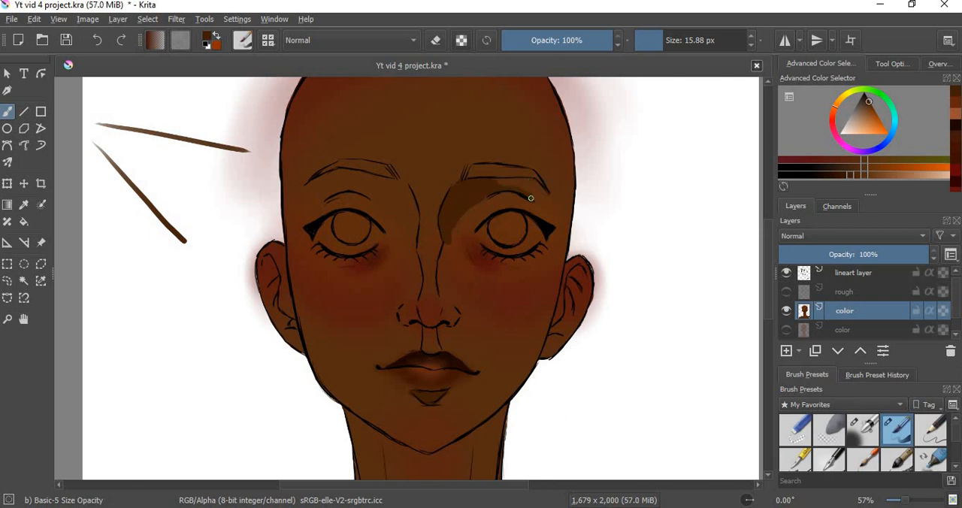
left_click_drag(531, 198, 488, 193)
mouse_move(446, 240)
left_mouse_down()
mouse_move(440, 290)
mouse_move(448, 296)
mouse_move(451, 269)
mouse_move(463, 294)
left_mouse_up()
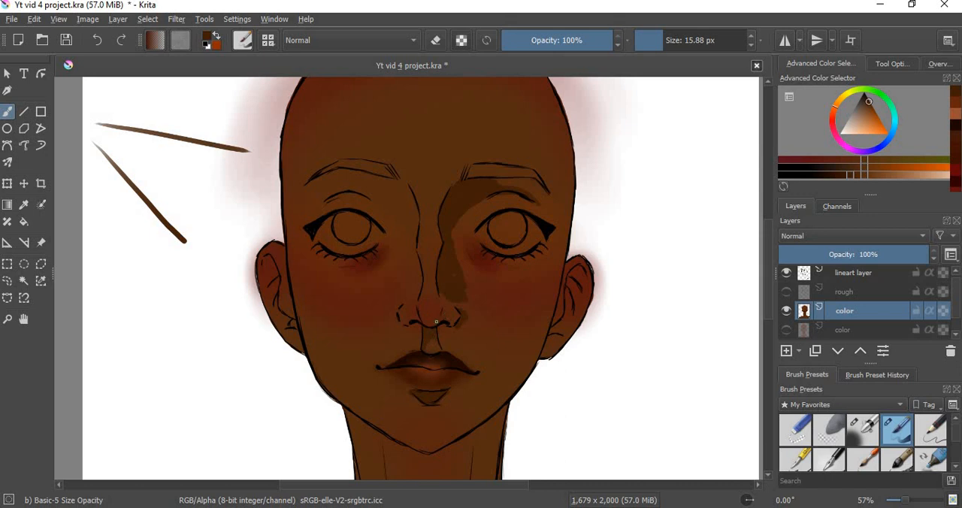
left_click(837, 176)
mouse_move(461, 187)
left_mouse_down()
mouse_move(471, 182)
mouse_move(453, 188)
mouse_move(451, 202)
left_mouse_up()
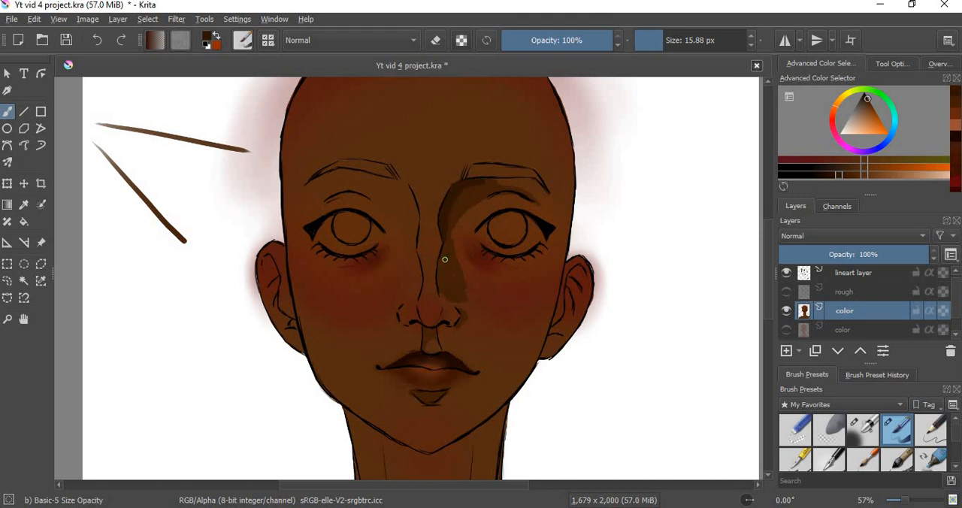
left_click_drag(444, 264, 442, 257)
Step: Blend the eye-socket and nose shadows into the skin with Blender Blur, enlarging the brush to 41.47 px
scroll(958, 435, "down", 3)
left_click(831, 424)
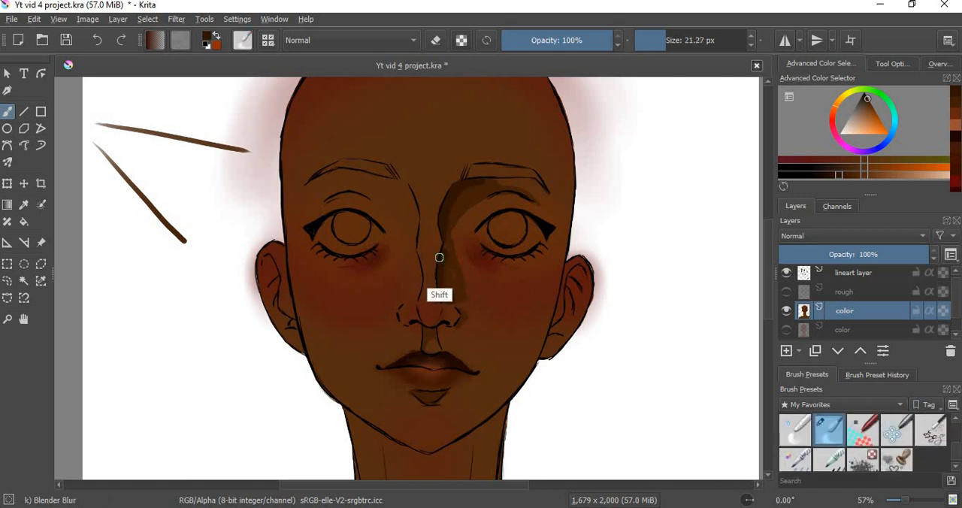
mouse_move(441, 258)
left_mouse_down("shift")
mouse_move(449, 305)
mouse_move(463, 306)
mouse_move(450, 234)
mouse_move(464, 275)
mouse_move(455, 220)
mouse_move(480, 200)
mouse_move(449, 212)
mouse_move(482, 187)
mouse_move(465, 187)
mouse_move(487, 182)
mouse_move(544, 204)
mouse_move(521, 191)
mouse_move(452, 212)
mouse_move(503, 185)
left_mouse_up("shift")
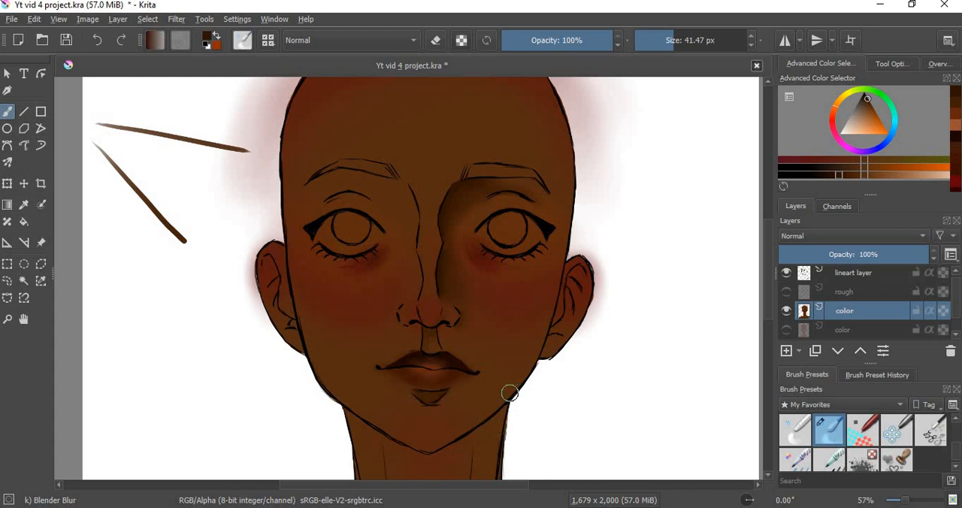
Step: Pick a very dark reddish-brown and set the Basic-5 Size Opacity brush to 49.92 px for shading the side of the head
left_click(843, 156)
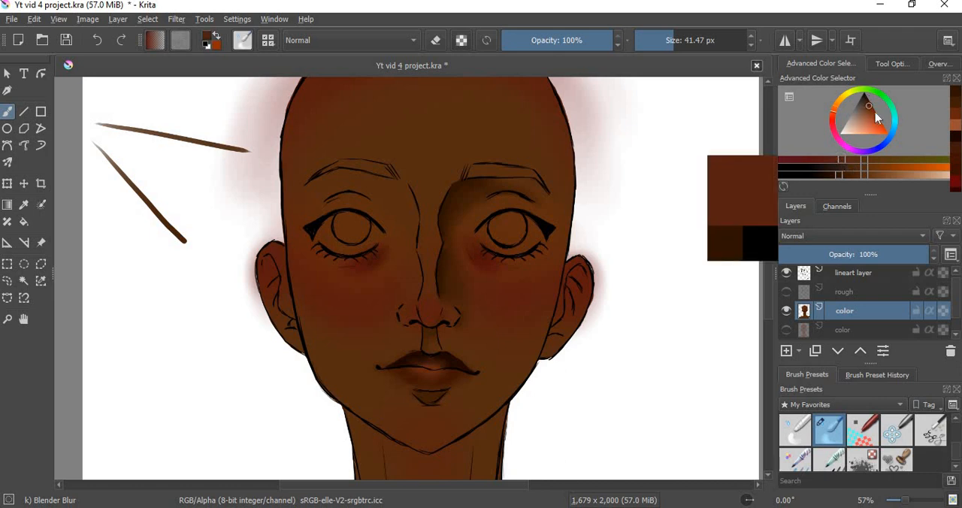
left_click(850, 179)
scroll(939, 426, "down", 2)
scroll(940, 426, "up", 2)
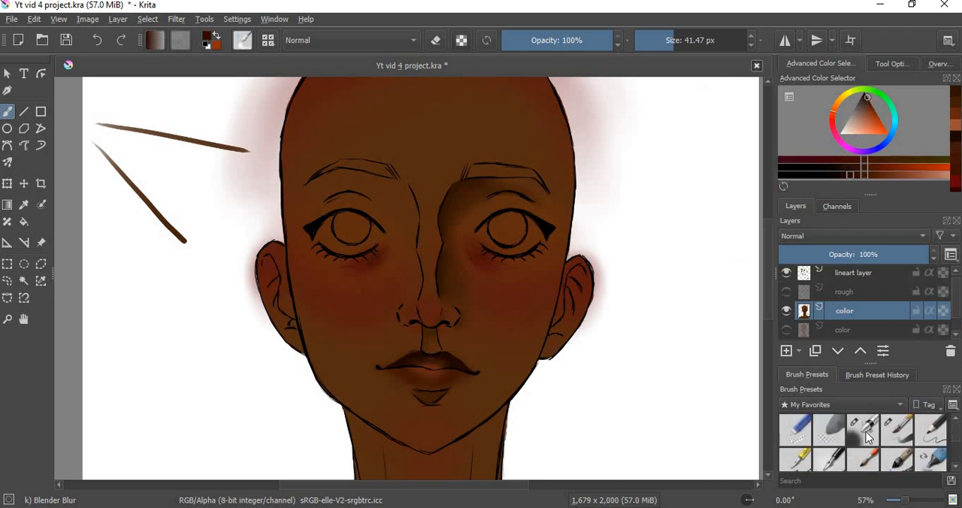
left_click(863, 430)
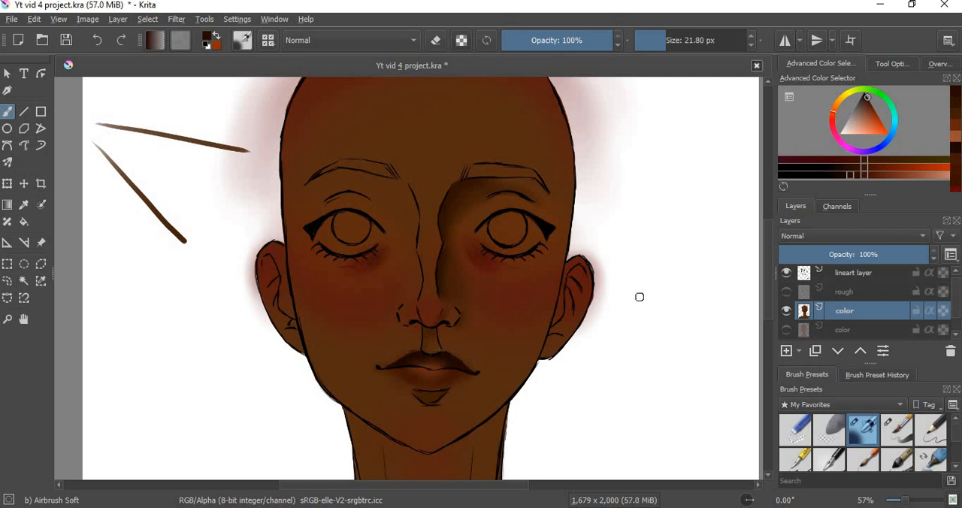
left_click(900, 430)
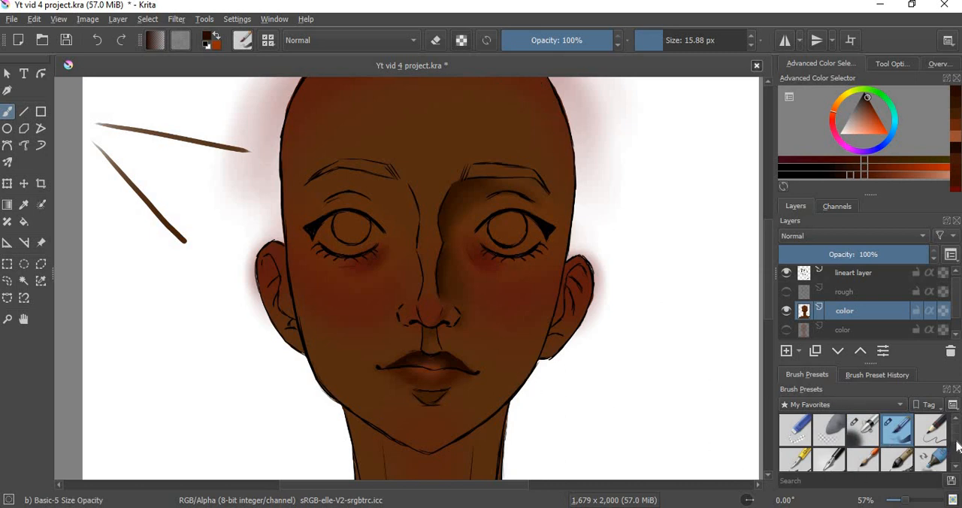
mouse_move(956, 442)
left_mouse_down()
mouse_move(956, 455)
mouse_move(952, 415)
left_mouse_up()
left_click_drag(499, 204, 557, 205)
scroll(767, 260, "up", 2)
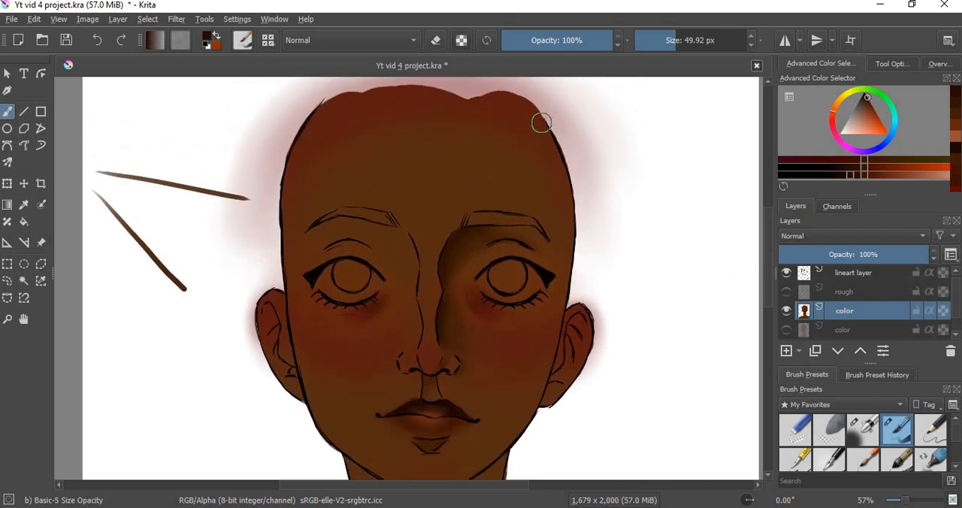
mouse_move(553, 144)
left_mouse_down()
mouse_move(565, 180)
mouse_move(561, 165)
left_mouse_up()
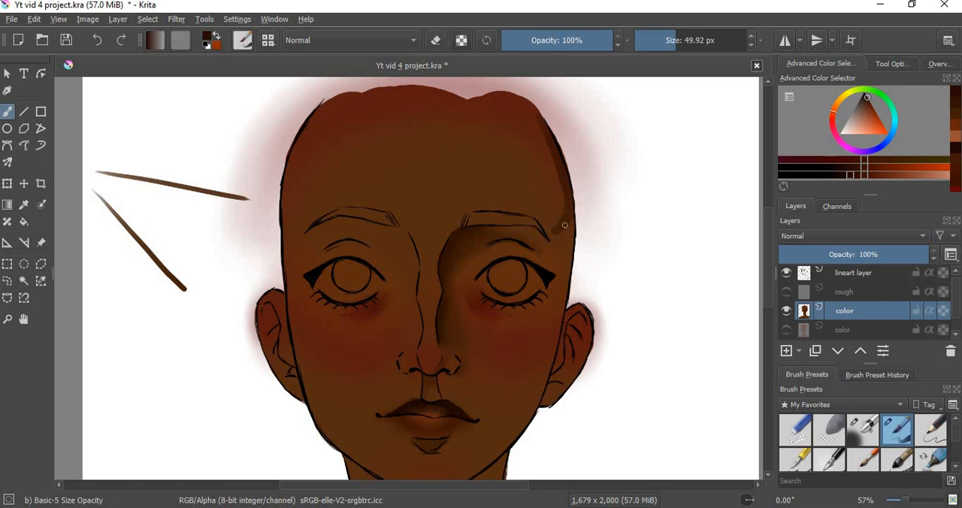
left_click_drag(569, 222, 557, 282)
key("ctrl+z")
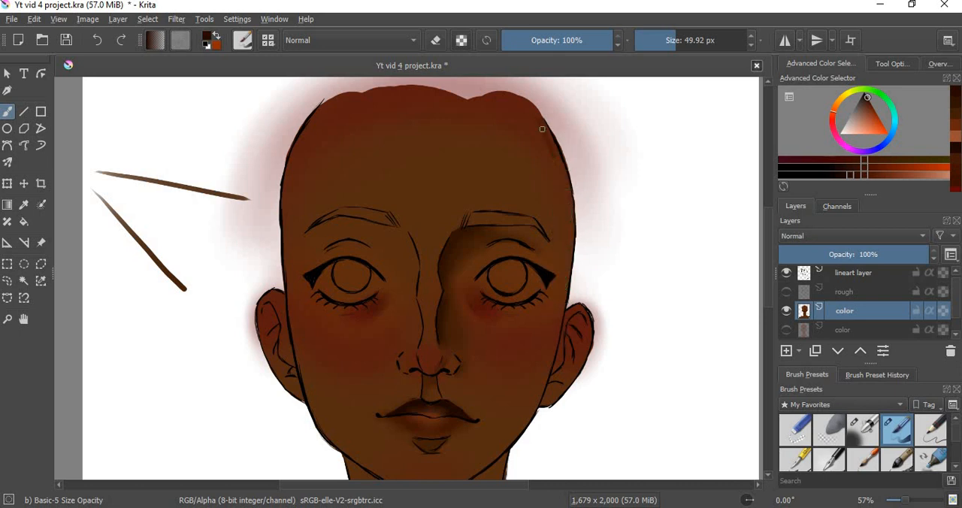
Step: Paint a dark reddish-brown shadow down the right edge of the face, from the forehead past the temple and cheek to the jaw
mouse_move(542, 129)
left_mouse_down()
mouse_move(568, 190)
mouse_move(569, 224)
left_mouse_up()
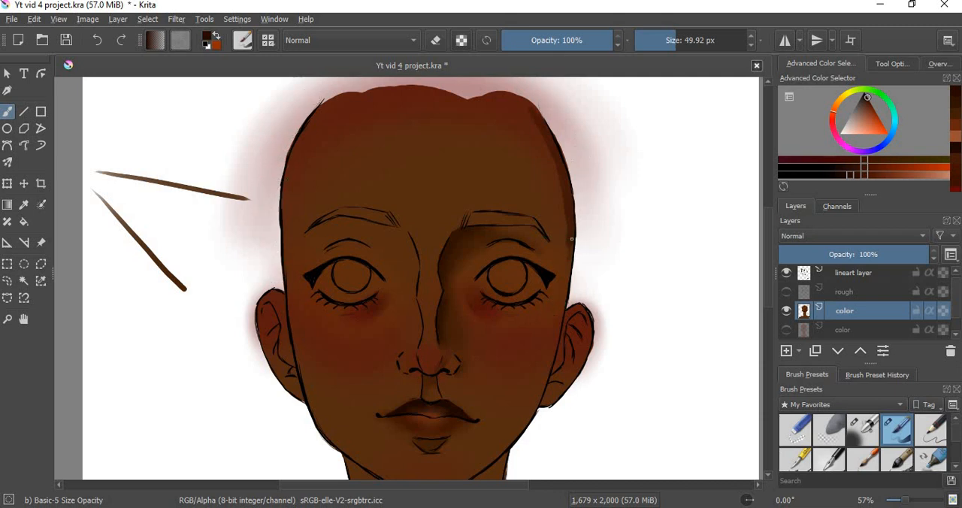
left_click_drag(564, 260, 562, 270)
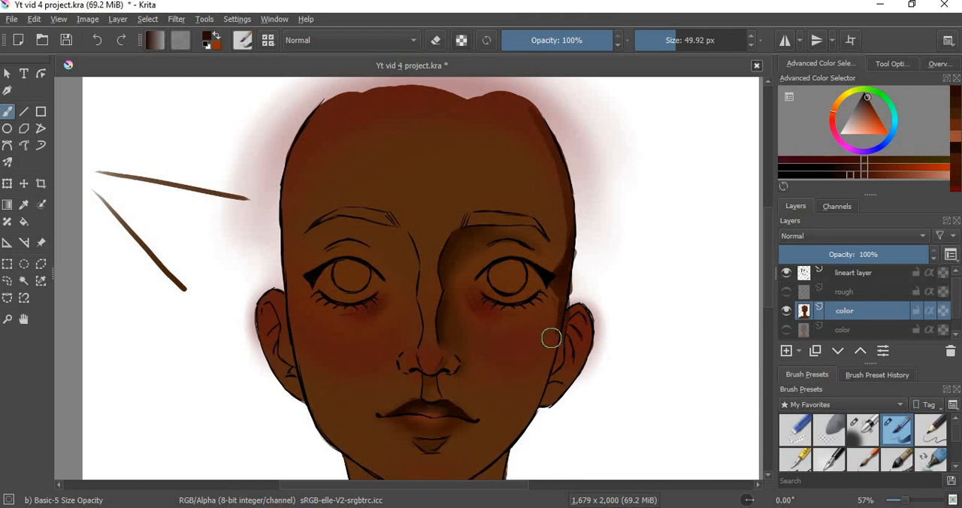
left_click_drag(562, 325, 558, 338)
left_click_drag(541, 388, 504, 451)
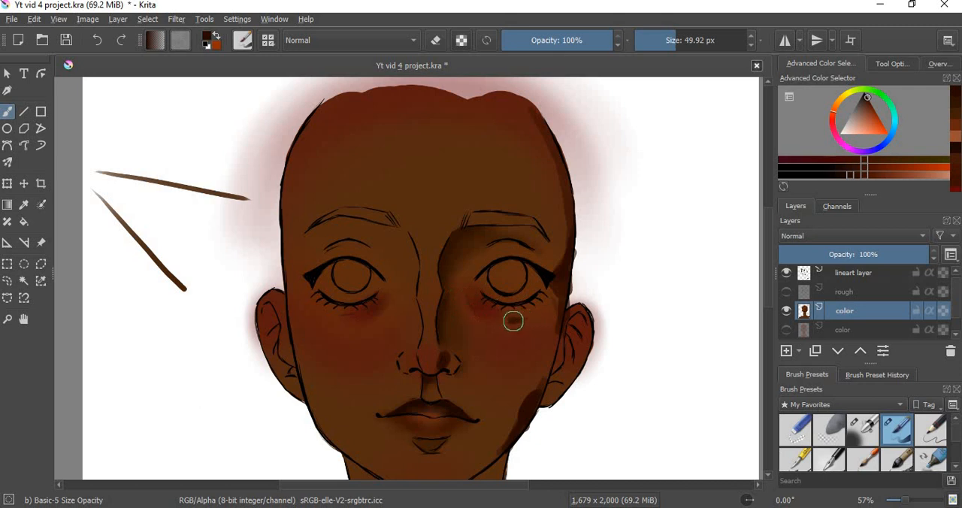
left_click_drag(521, 320, 508, 322)
key("ctrl")
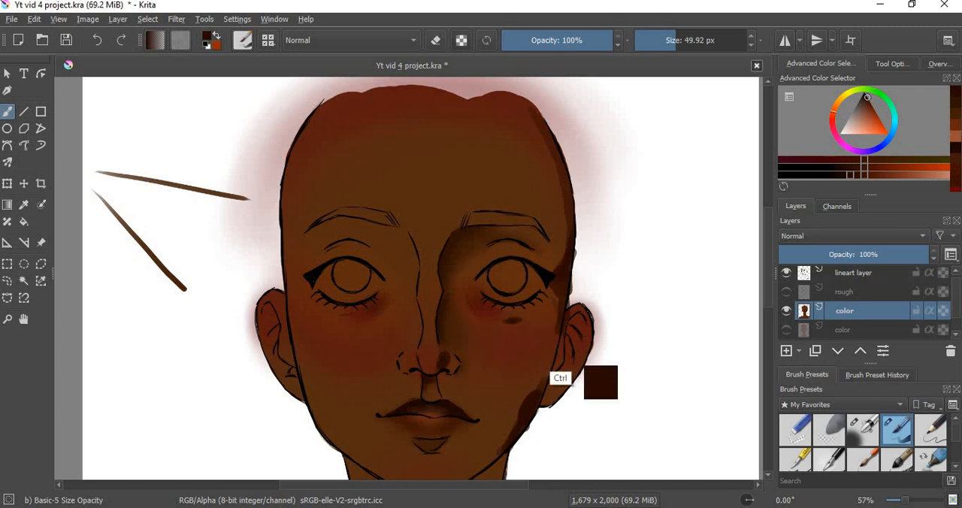
key("ctrl+z")
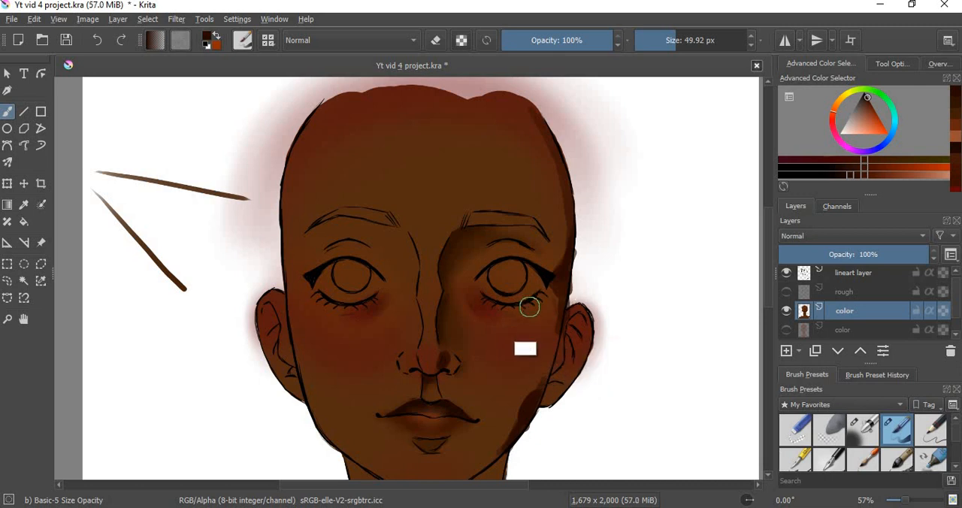
Step: Add small dark shadows under both eyes, along both eyelid creases and below the lower lip, reducing the brush to 16.20 px
left_click_drag(514, 313, 499, 317)
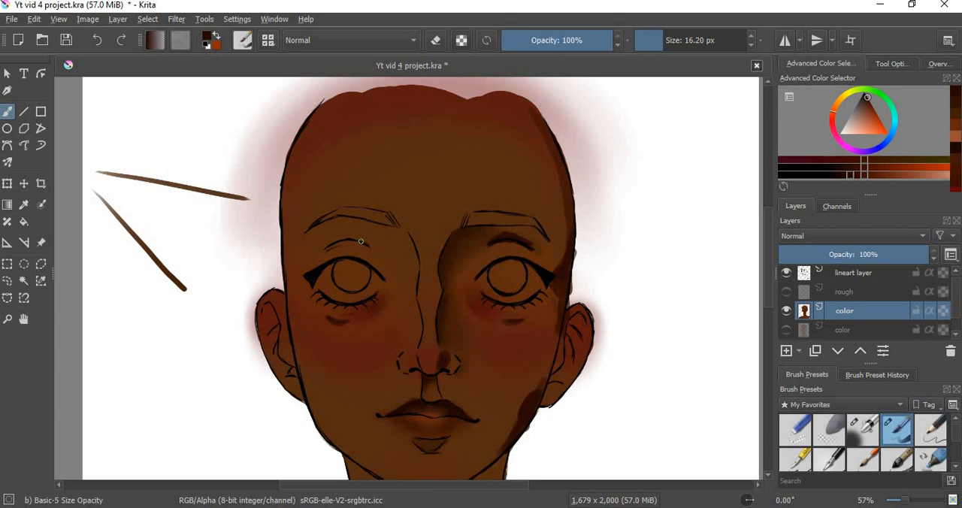
left_click_drag(358, 238, 336, 240)
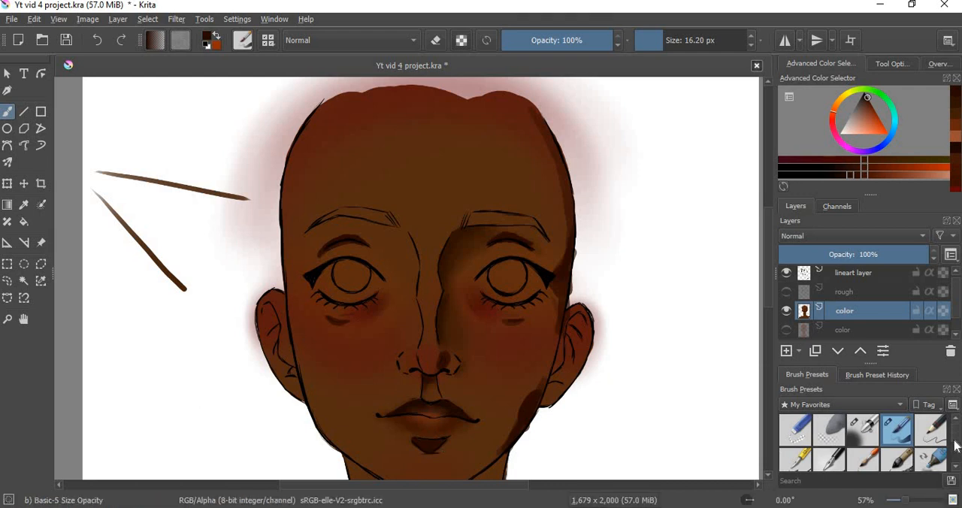
Step: Blend the face-edge, eye, jaw and nostril shadows into the skin with the Blender Blur brush at 41.47 px
scroll(955, 446, "down", 3)
left_click(829, 424)
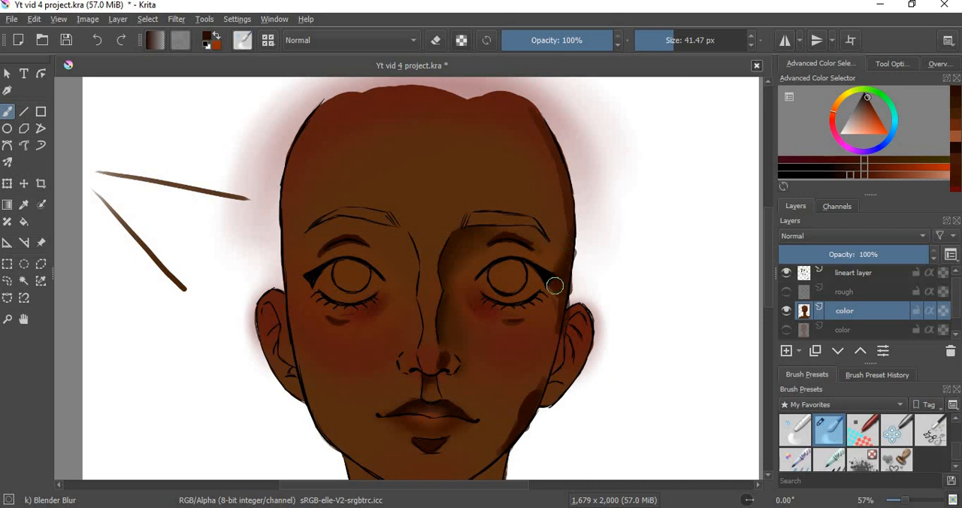
left_click_drag(555, 286, 553, 337)
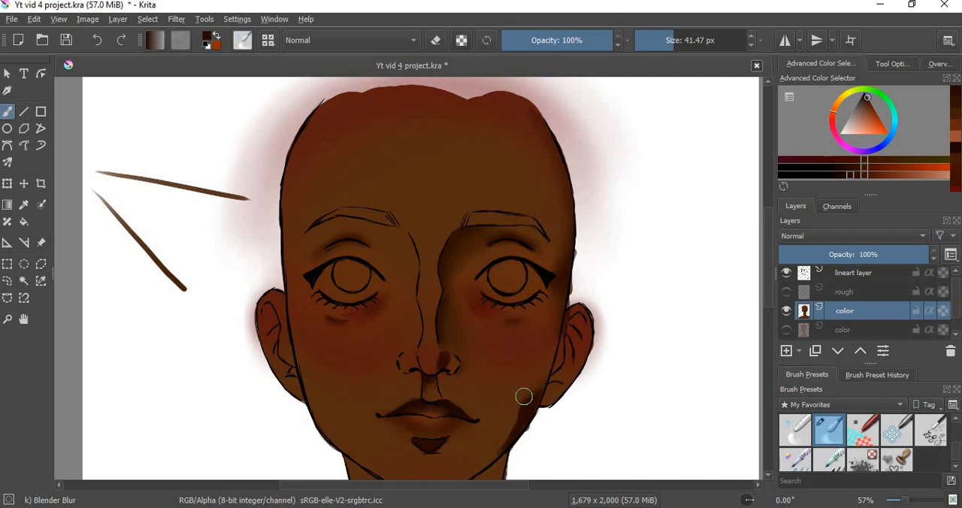
mouse_move(528, 404)
left_mouse_down()
mouse_move(519, 399)
mouse_move(528, 389)
mouse_move(499, 445)
left_mouse_up()
mouse_move(525, 403)
left_mouse_down()
mouse_move(543, 385)
mouse_move(529, 410)
mouse_move(542, 381)
mouse_move(522, 418)
left_mouse_up()
mouse_move(446, 359)
left_mouse_down()
mouse_move(410, 329)
mouse_move(440, 352)
left_mouse_up()
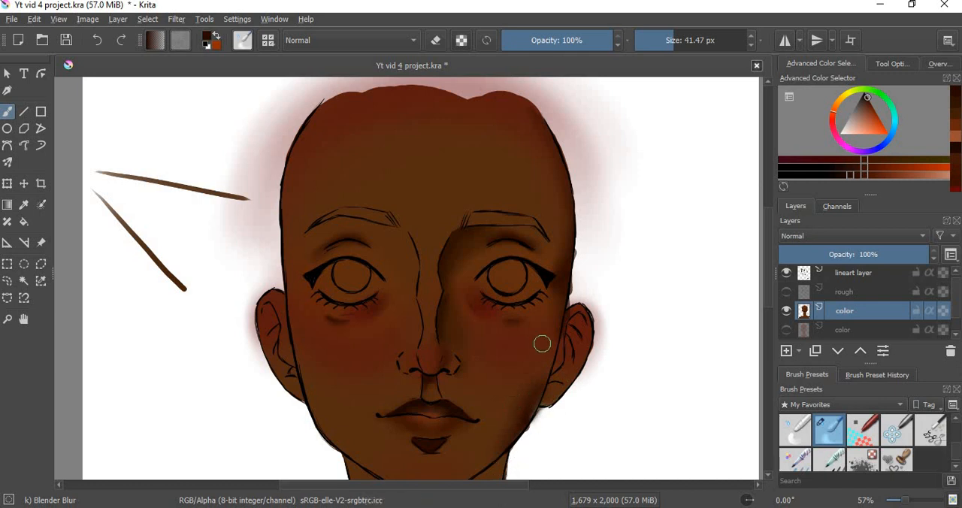
Step: Outline a curved shadow across the neck below the chin with the Basic-5 Size Opacity brush at 16.20 px
scroll(765, 248, "down", 5)
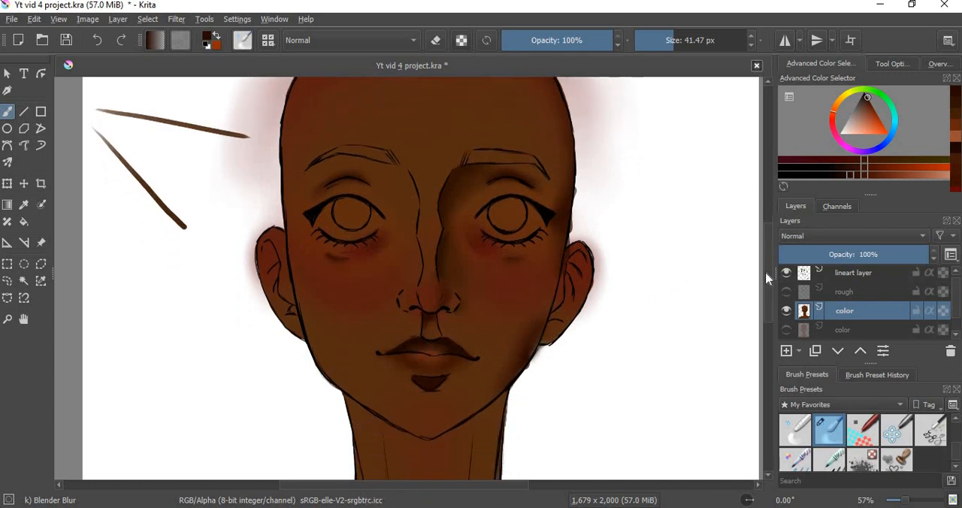
scroll(766, 252, "up", 2)
scroll(767, 248, "up", 4)
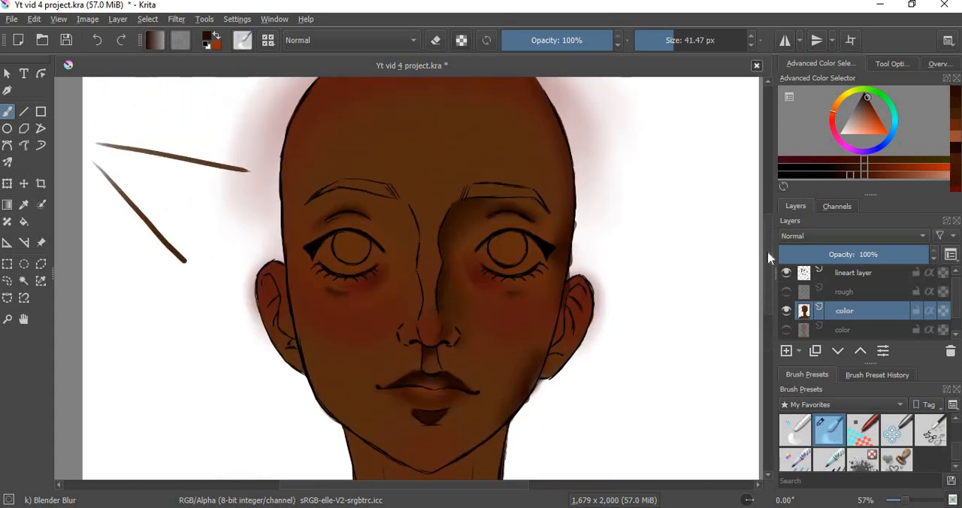
scroll(775, 289, "down", 2)
scroll(775, 289, "down", 3)
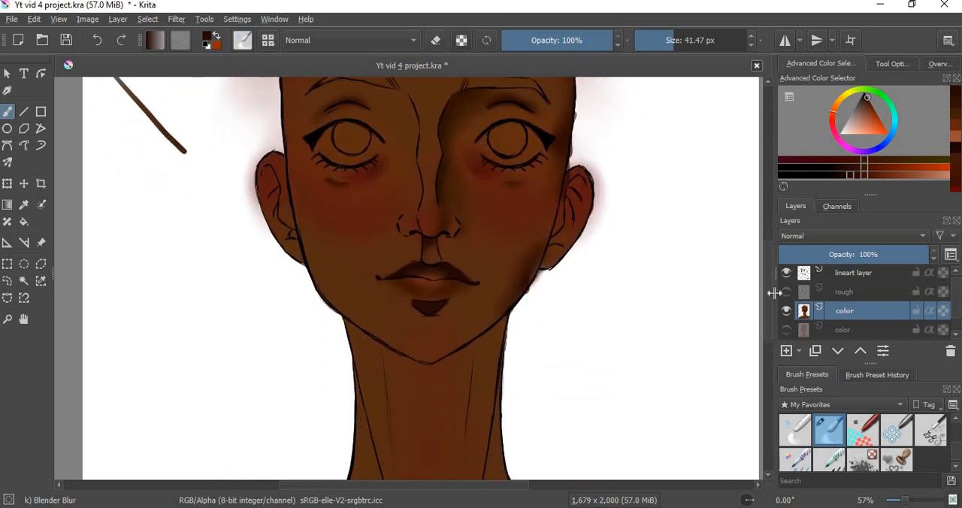
left_click_drag(959, 457, 905, 432)
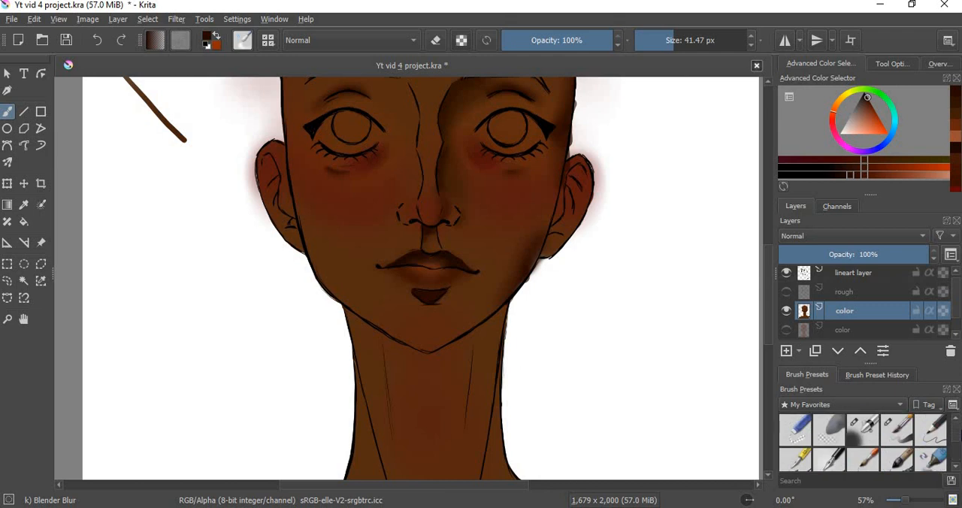
left_click(905, 432)
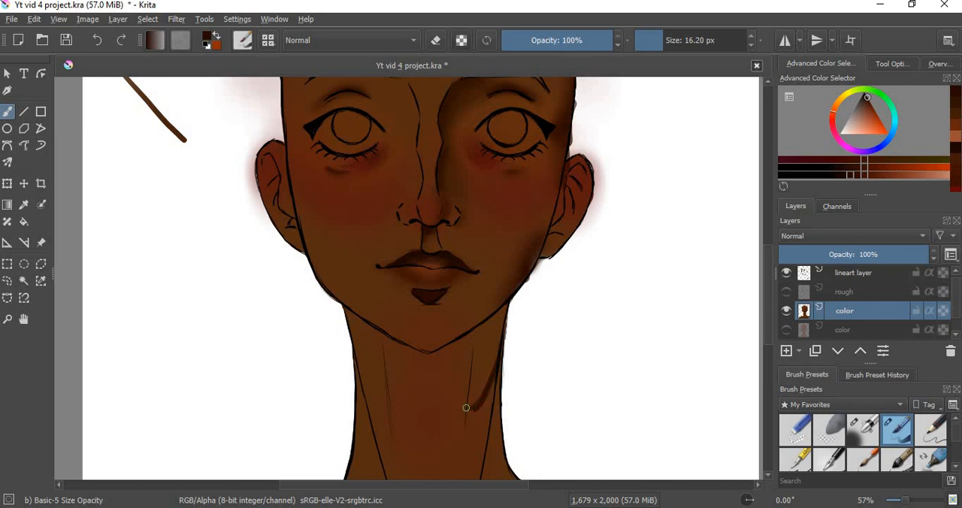
mouse_move(466, 411)
left_mouse_down()
mouse_move(408, 388)
mouse_move(367, 352)
left_mouse_up()
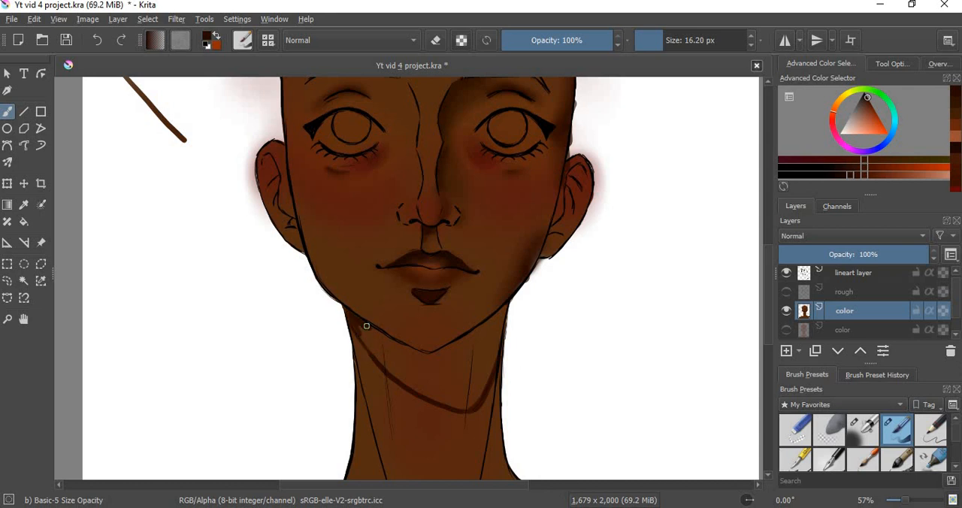
Step: Fill the outlined neck shadow with solid dark brown up to the jawline, erasing any overspill beside the neck
mouse_move(366, 326)
left_mouse_down()
mouse_move(373, 348)
mouse_move(361, 331)
mouse_move(408, 382)
mouse_move(375, 339)
mouse_move(423, 356)
mouse_move(398, 347)
mouse_move(395, 358)
mouse_move(443, 399)
mouse_move(419, 388)
left_mouse_up()
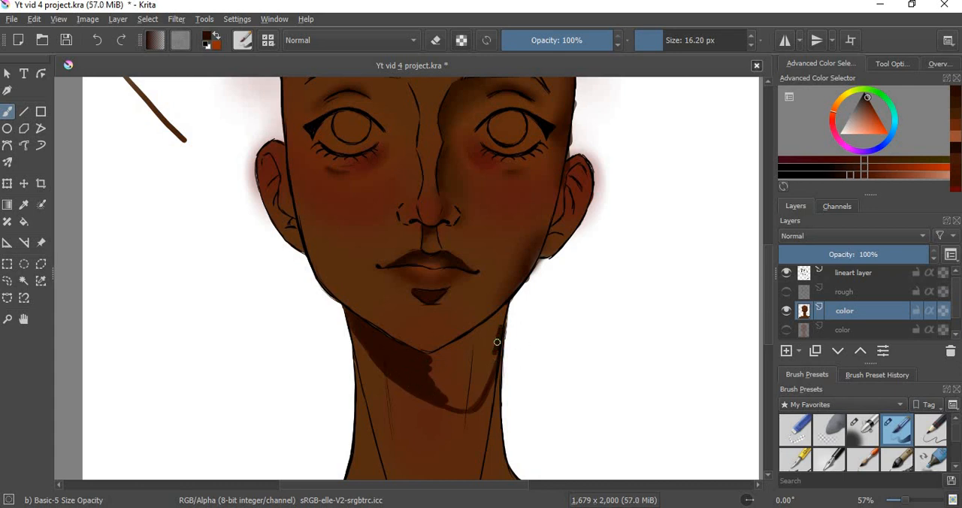
left_click_drag(497, 342, 501, 325)
key("e")
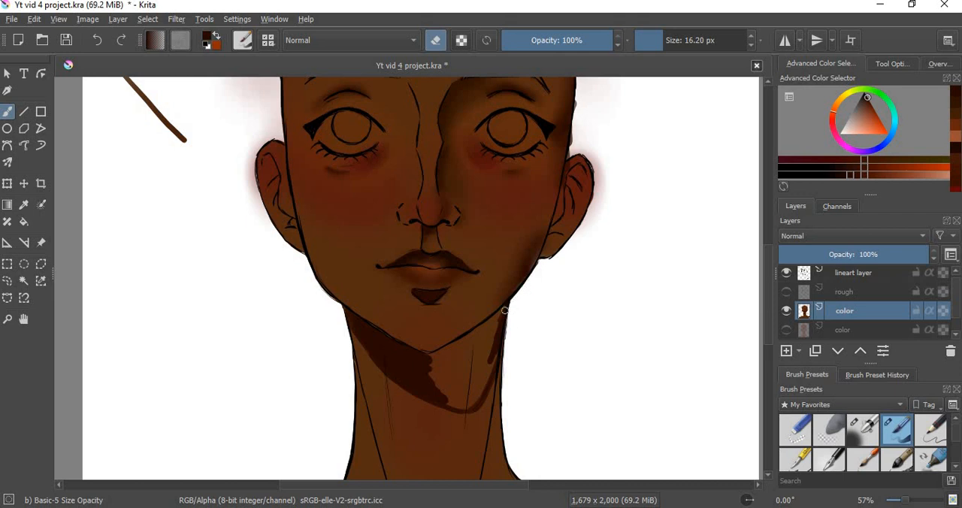
key("e")
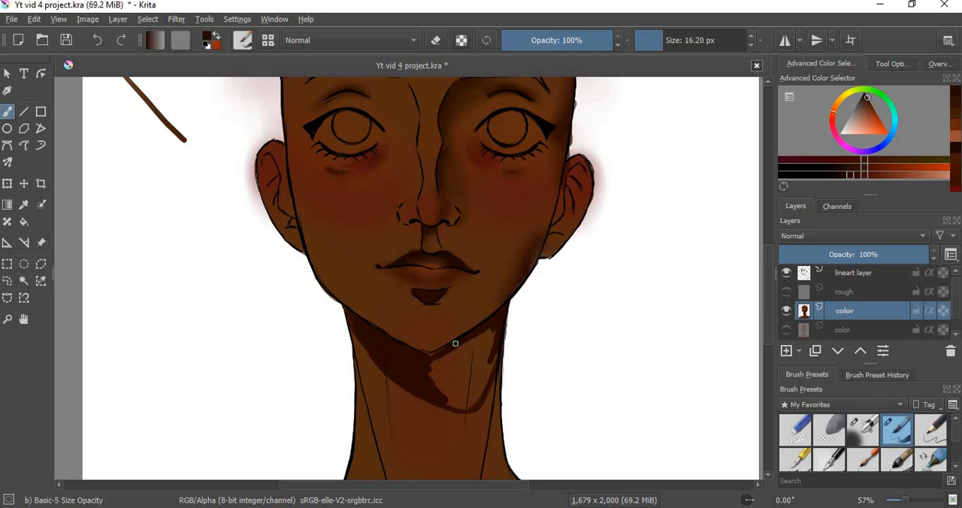
left_click_drag(428, 370, 483, 333)
mouse_move(438, 365)
left_mouse_down("shift")
mouse_move(448, 366)
mouse_move(425, 373)
mouse_move(458, 371)
mouse_move(488, 336)
mouse_move(471, 361)
mouse_move(481, 374)
mouse_move(460, 393)
mouse_move(466, 376)
mouse_move(507, 350)
left_mouse_up("shift")
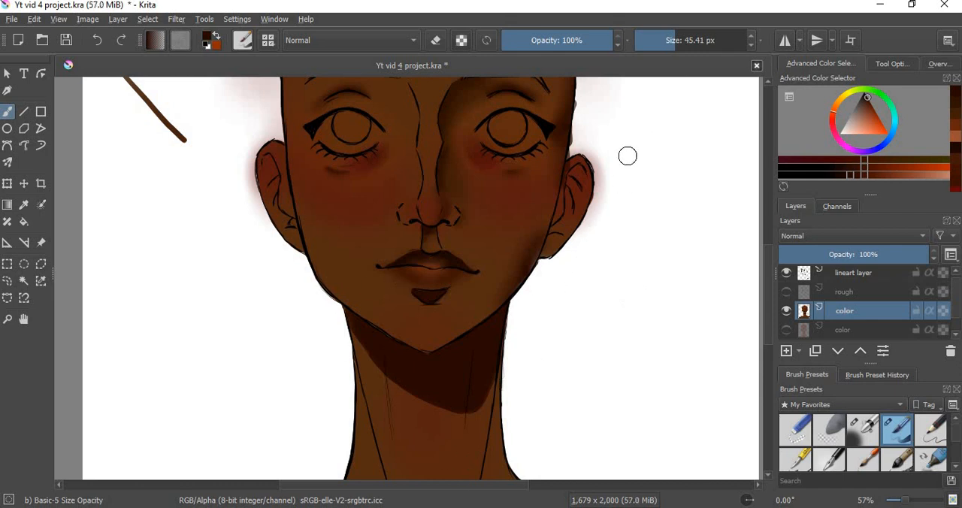
Step: Erase the red blush spill outside the right ear with the brush in eraser mode at 27.81 px
key("shift")
left_click_drag(608, 172, 606, 176)
key("e")
mouse_move(604, 208)
left_mouse_down()
mouse_move(610, 186)
mouse_move(591, 234)
mouse_move(603, 200)
mouse_move(572, 247)
mouse_move(602, 192)
mouse_move(590, 220)
mouse_move(602, 177)
left_mouse_up()
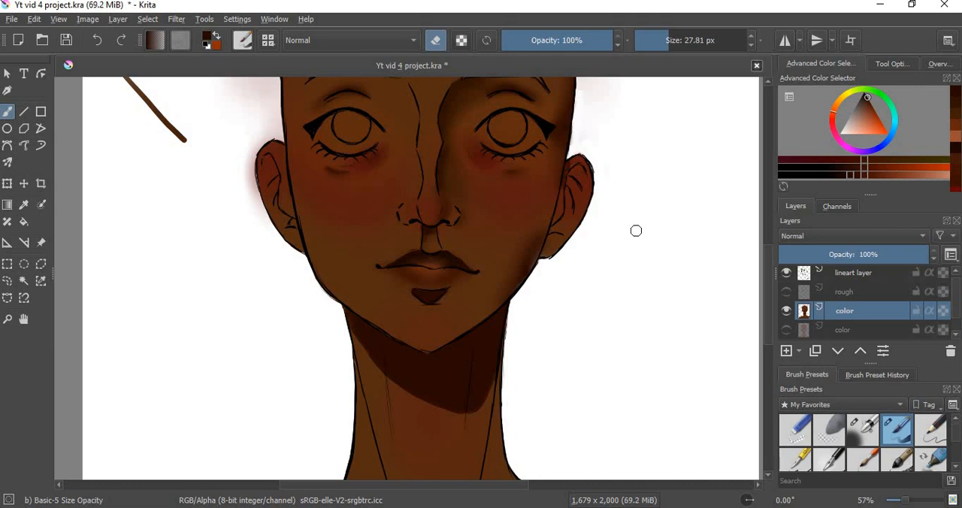
Step: Soften the lower edge of the neck shadow with the Blender Blur brush
scroll(894, 451, "down", 3)
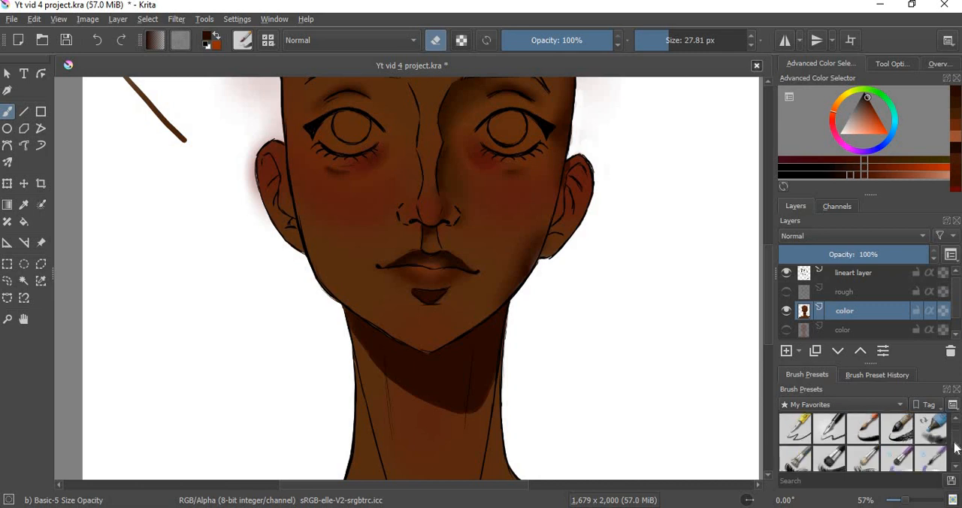
left_click(830, 430)
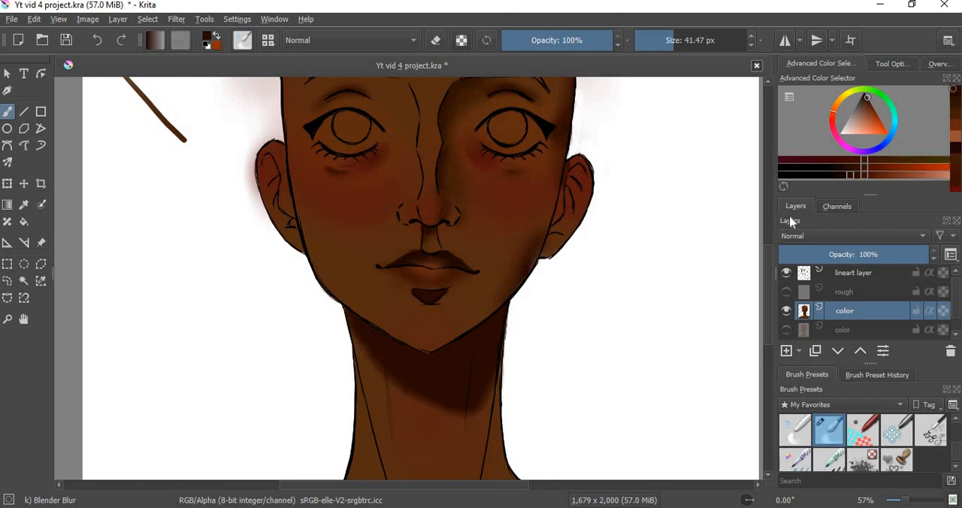
Step: Erase the shadow overspill along the right edge of the neck with Basic-5 Size Opacity, returning the brush to painting mode
scroll(766, 263, "down", 3)
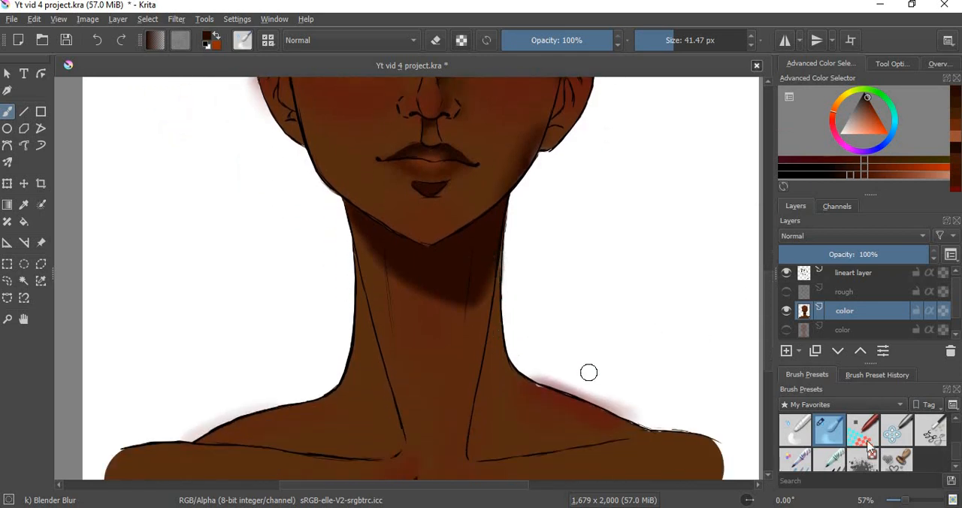
scroll(954, 423, "up", 1)
scroll(953, 423, "up", 1)
left_click(898, 429)
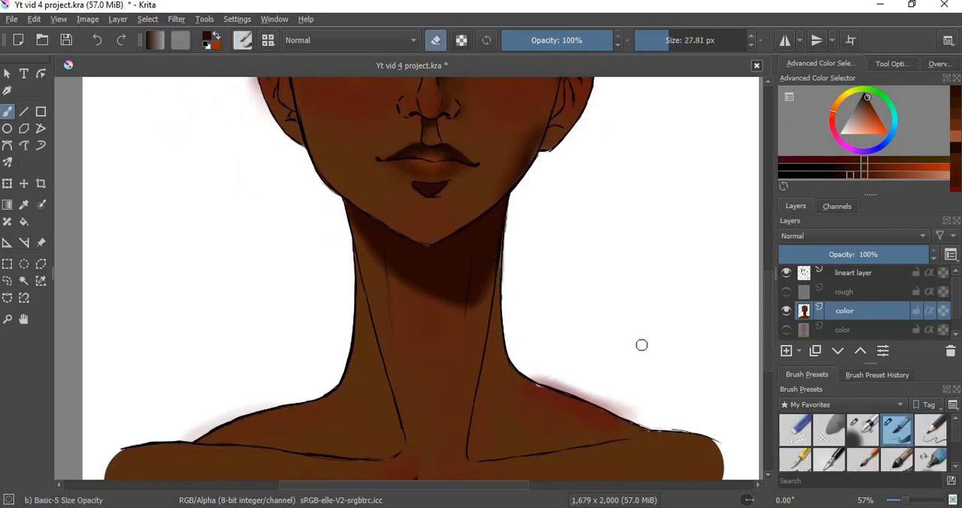
left_click_drag(499, 265, 499, 261)
key("e")
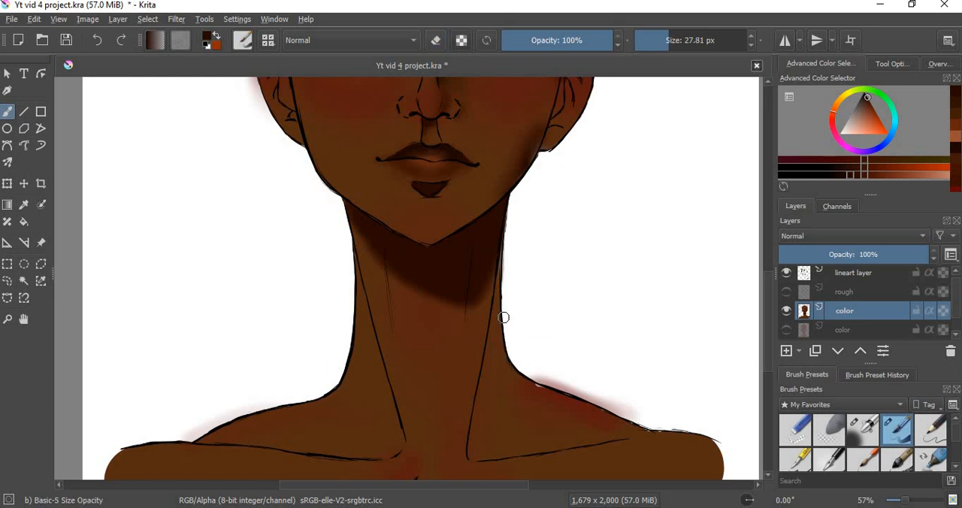
Step: Paint dark brown shadows down the right side of the neck, into the shoulder curve and the hollow above the right collarbone
left_click_drag(500, 264, 501, 243)
left_click_drag(496, 305, 482, 391)
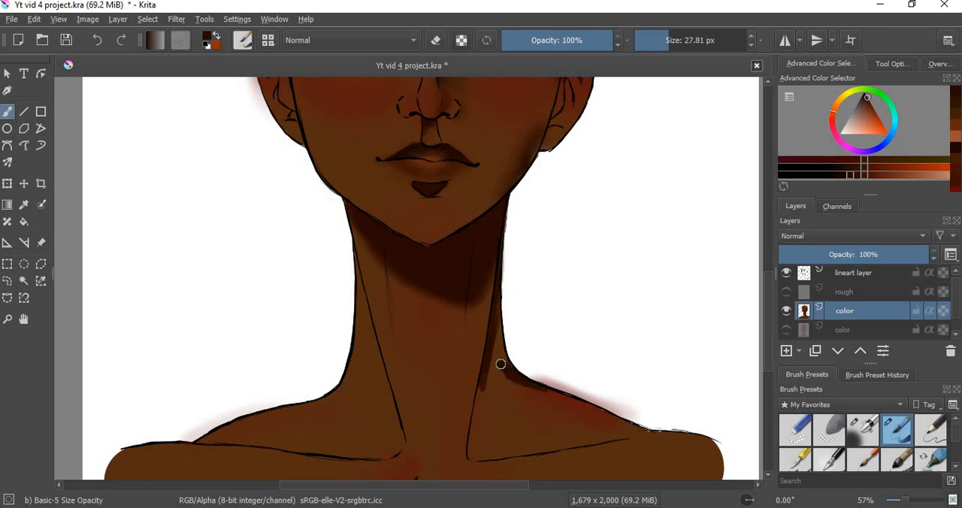
mouse_move(498, 311)
left_mouse_down()
mouse_move(494, 369)
mouse_move(496, 354)
mouse_move(474, 413)
mouse_move(481, 455)
left_mouse_up()
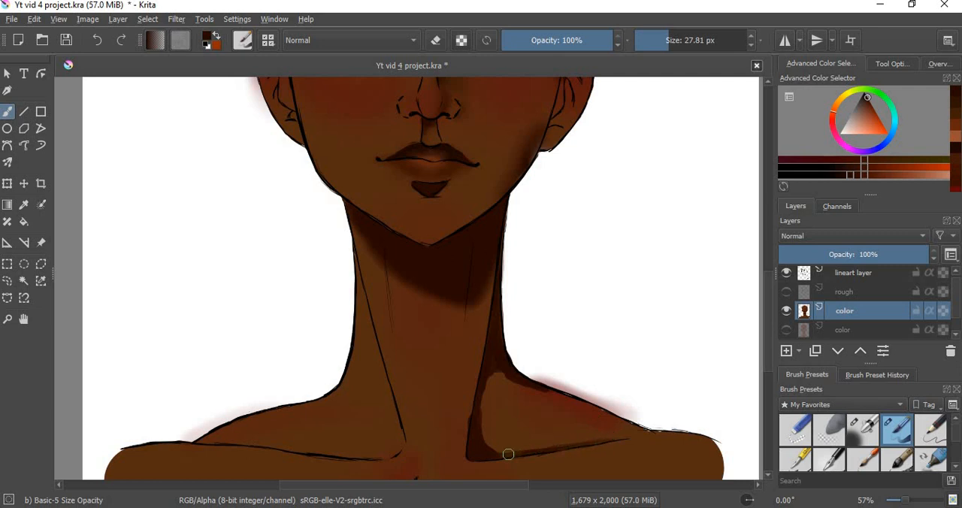
left_click_drag(511, 454, 487, 431)
Step: Shade the inner neck tendons and left collarbone hollow, and blend the neck and collarbone shadows with Blender Blur
left_click_drag(469, 302, 459, 372)
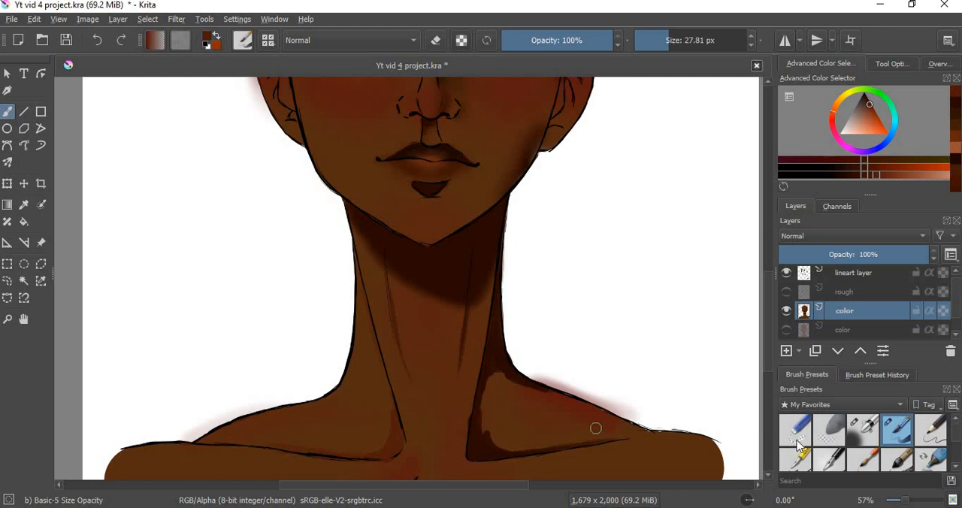
scroll(848, 445, "down", 2)
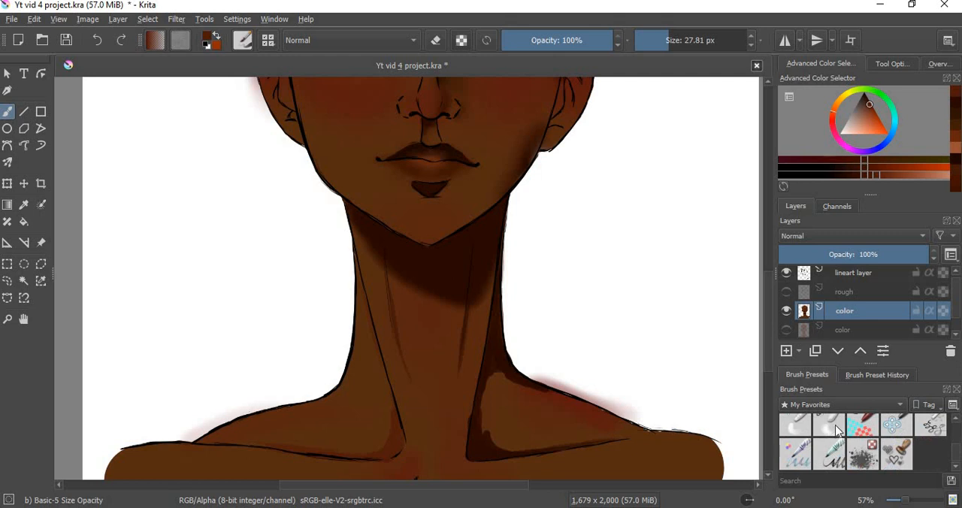
left_click(829, 426)
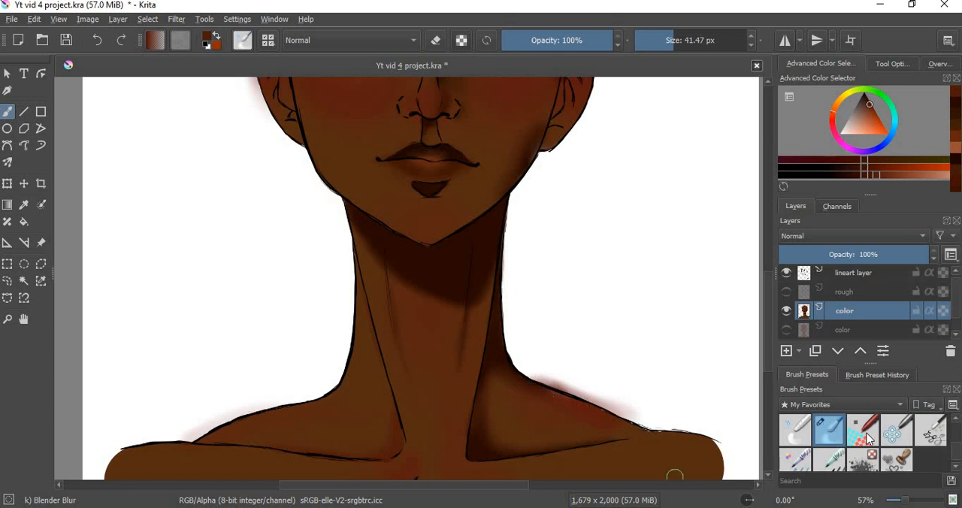
Step: Paint sampled brown skin tones over the reddish patch along the top of the right shoulder with Basic-5 Size Opacity
scroll(959, 448, "down", 2)
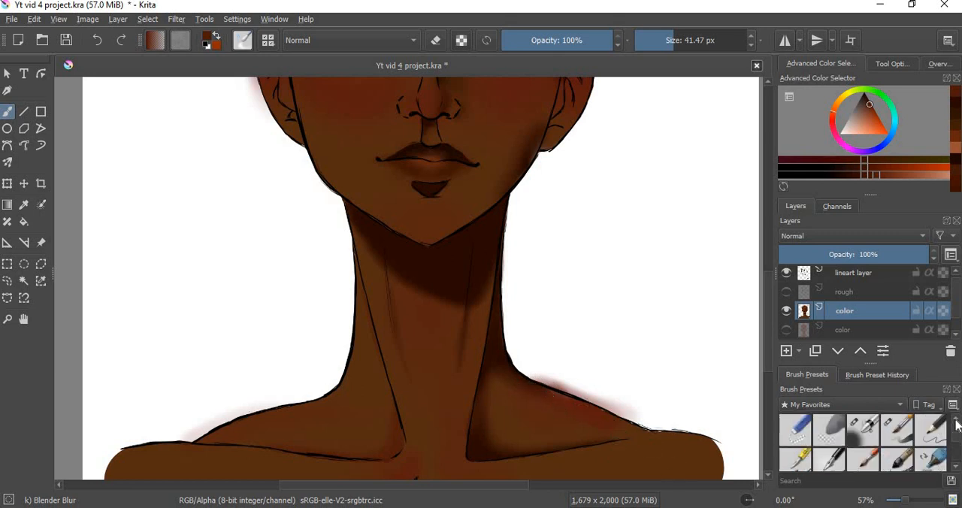
left_click(897, 432)
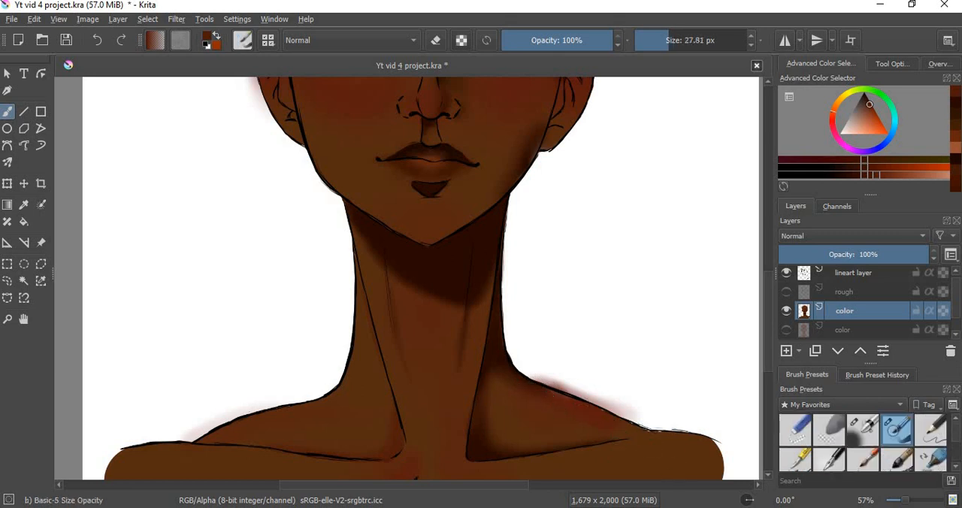
left_click(645, 464, "ctrl")
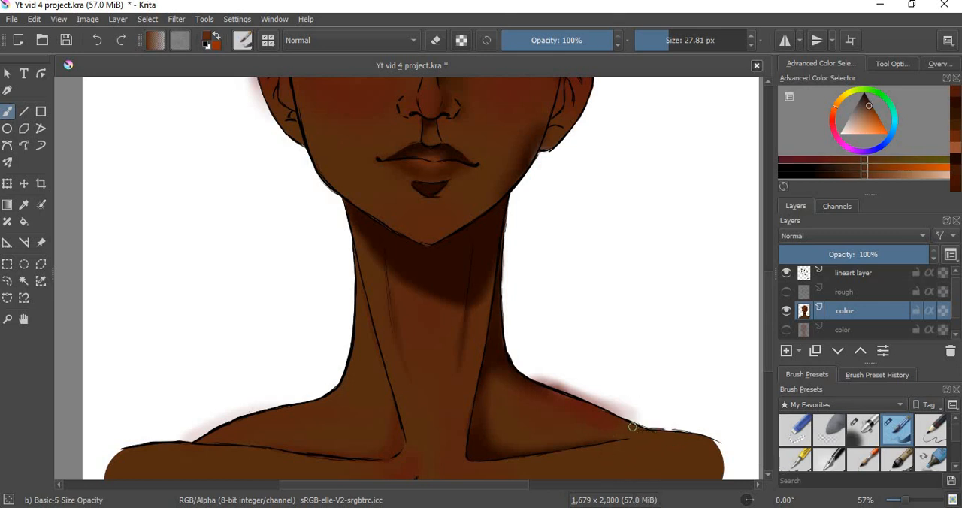
left_click_drag(597, 413, 591, 410)
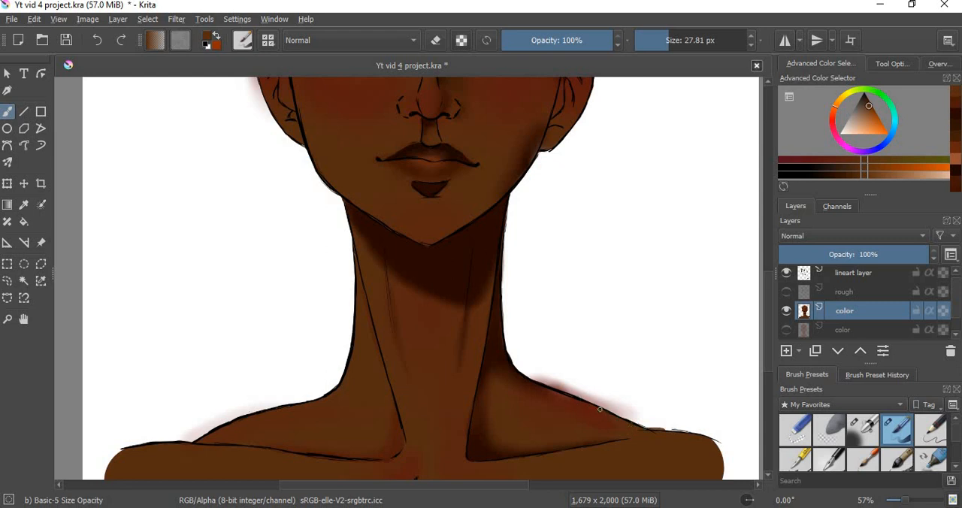
left_click(537, 389, "ctrl")
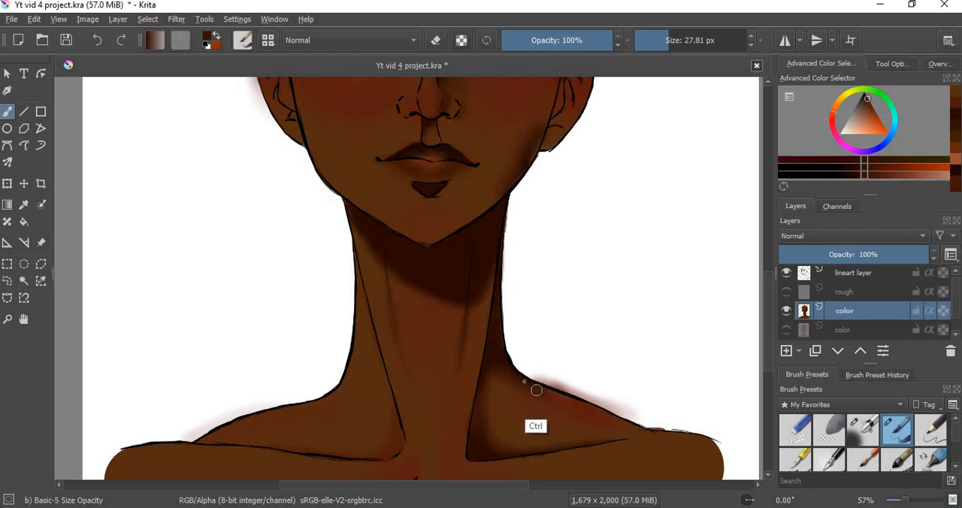
left_click_drag(572, 399, 581, 404)
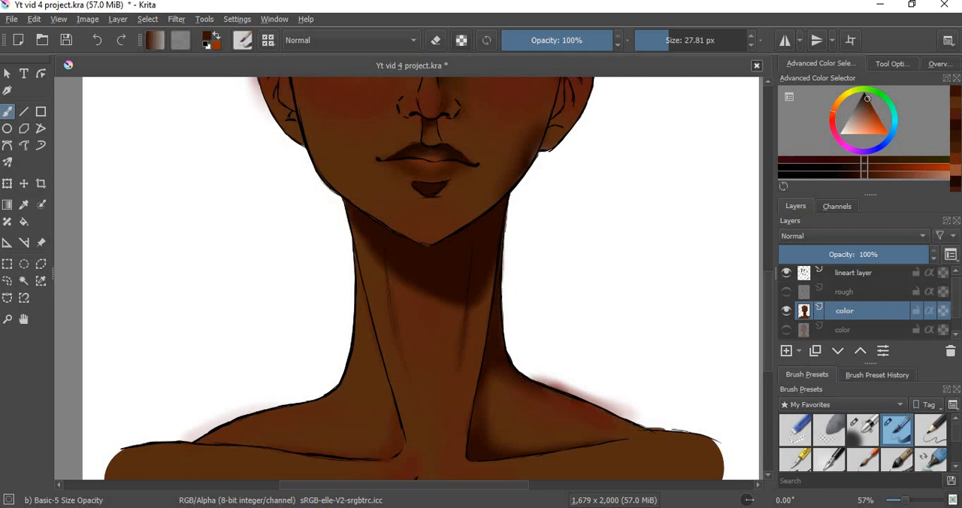
Step: Blend the shading across the right shoulder with the Blender Blur brush
scroll(864, 444, "down", 2)
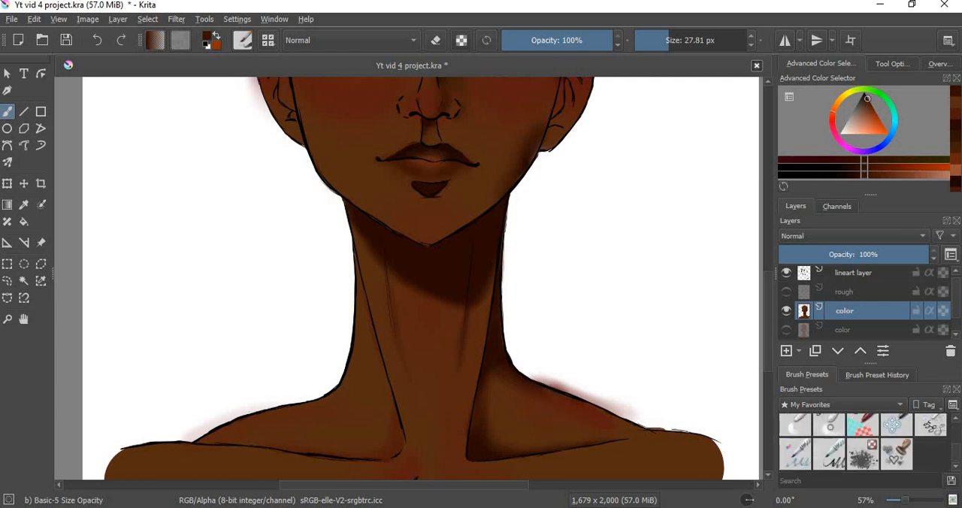
left_click(830, 430)
mouse_move(560, 403)
left_mouse_down()
mouse_move(604, 428)
mouse_move(542, 398)
mouse_move(604, 419)
mouse_move(639, 448)
mouse_move(633, 437)
mouse_move(655, 439)
mouse_move(669, 450)
mouse_move(636, 433)
mouse_move(665, 453)
left_mouse_up()
Step: Erase the reddish color spill outside the right shoulder line with Basic-5 Size Opacity
scroll(960, 456, "up", 2)
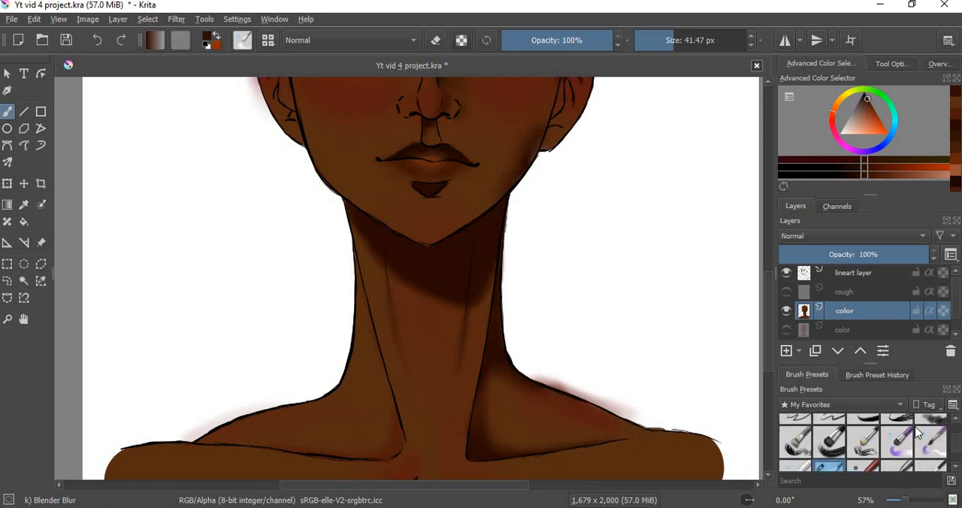
left_click(897, 430)
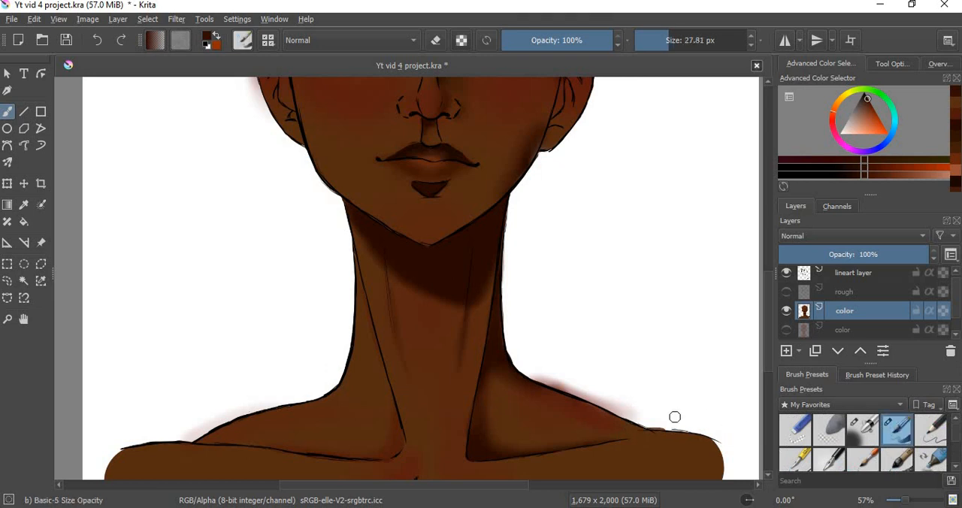
key("e")
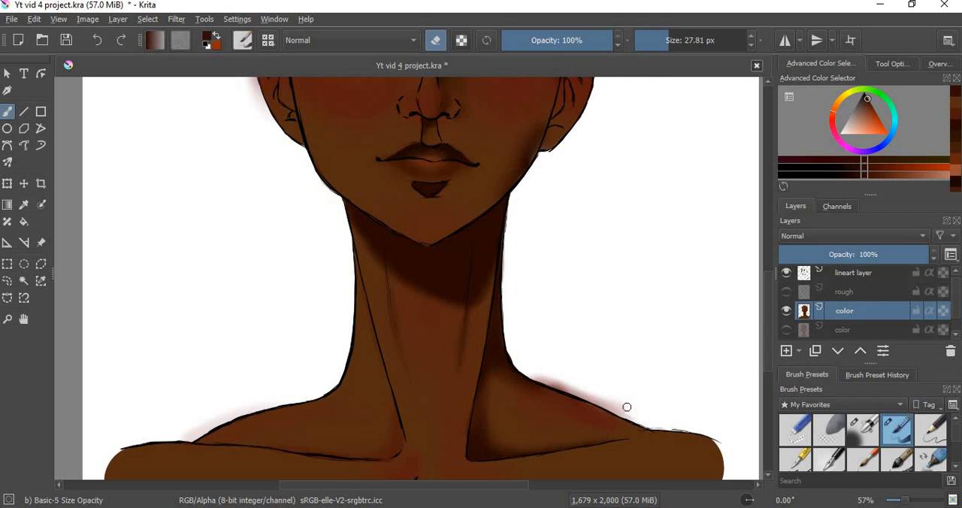
left_click_drag(602, 394, 634, 421)
mouse_move(596, 398)
left_mouse_down()
mouse_move(613, 409)
mouse_move(572, 387)
mouse_move(589, 401)
left_mouse_up()
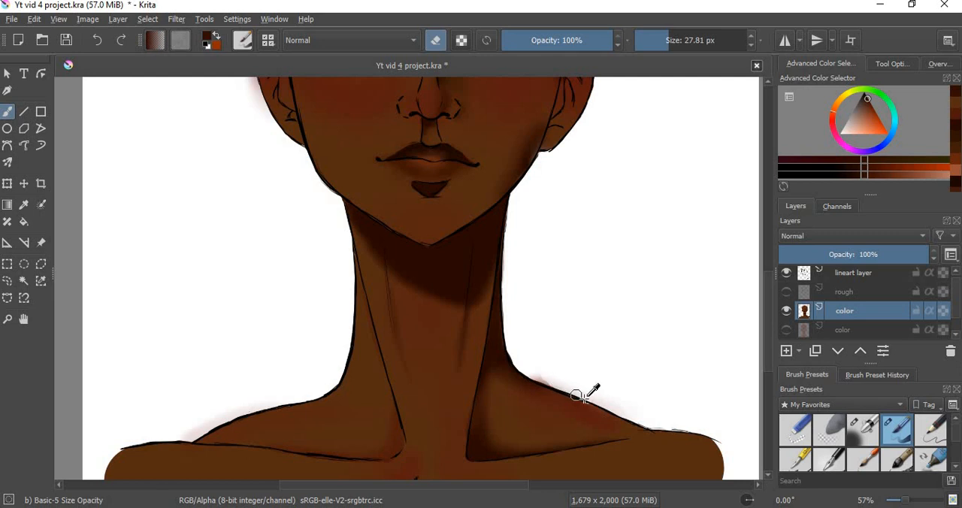
key("ctrl+z")
left_click_drag(640, 413, 654, 423)
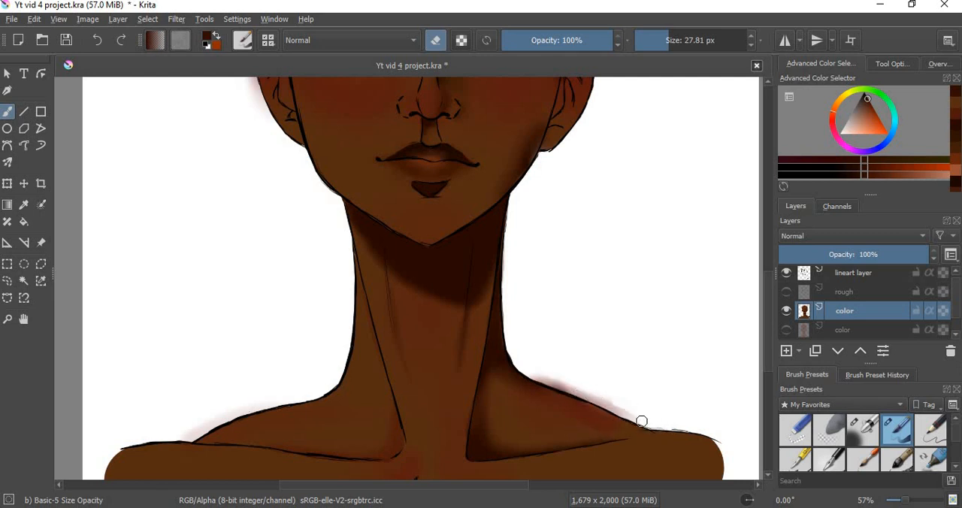
mouse_move(634, 410)
left_mouse_down()
mouse_move(587, 395)
mouse_move(591, 386)
mouse_move(590, 397)
mouse_move(609, 402)
mouse_move(573, 389)
left_mouse_up()
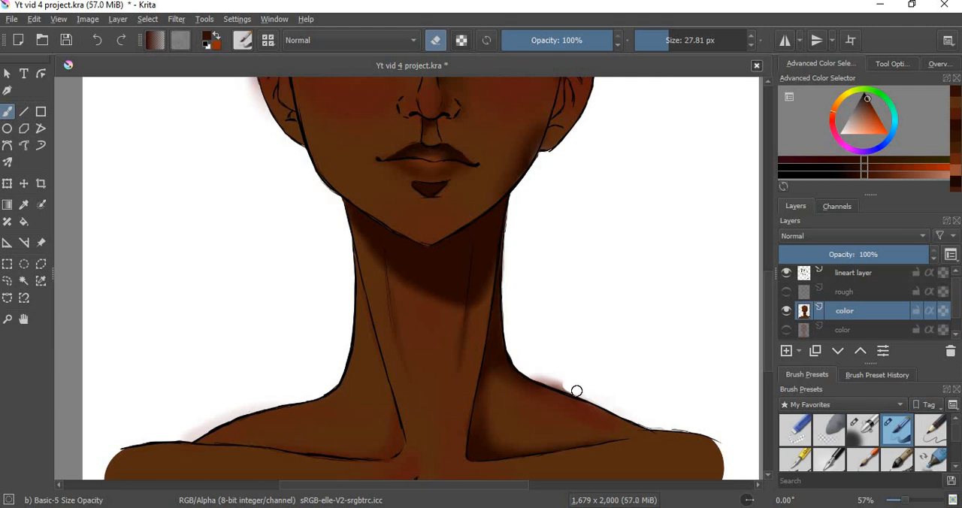
left_click_drag(564, 386, 552, 381)
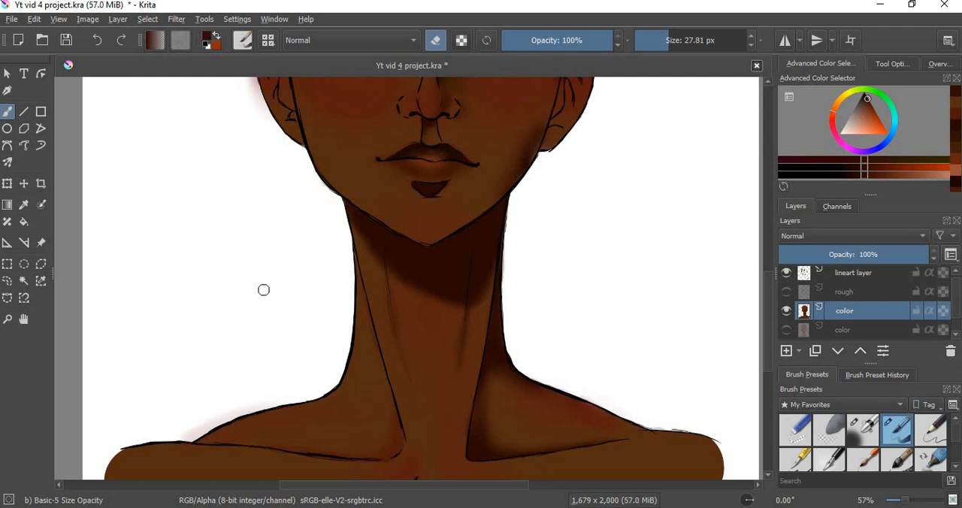
Step: Deepen the dark brown shadow along the right jawline below the ear with Basic-5 Size Opacity in painting mode
left_click(11, 318)
right_click(289, 322)
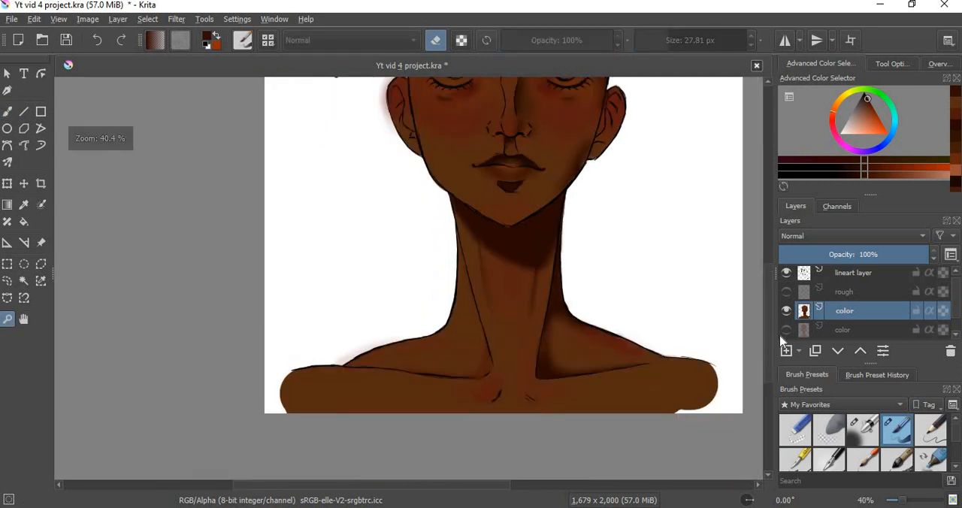
mouse_move(770, 331)
left_mouse_down()
mouse_move(771, 309)
mouse_move(769, 354)
mouse_move(769, 322)
mouse_move(770, 331)
left_mouse_up()
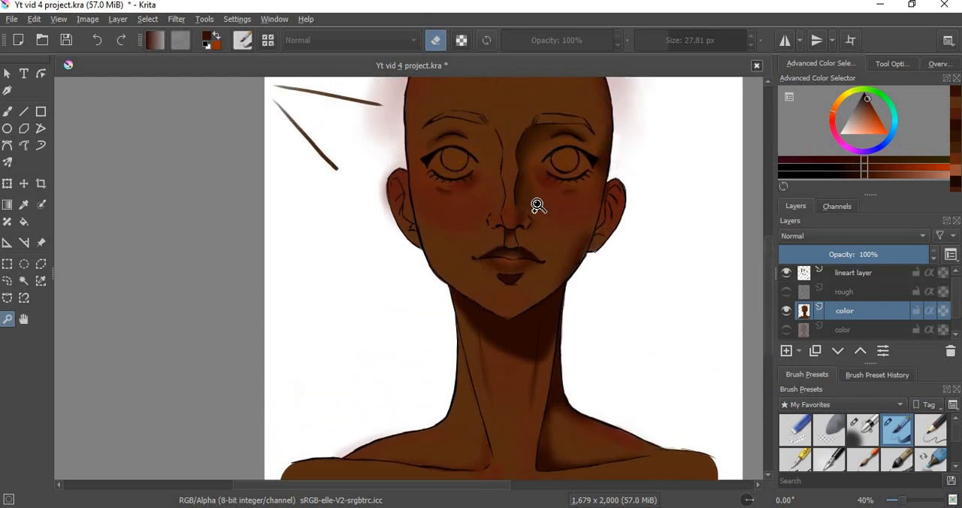
left_click(590, 255)
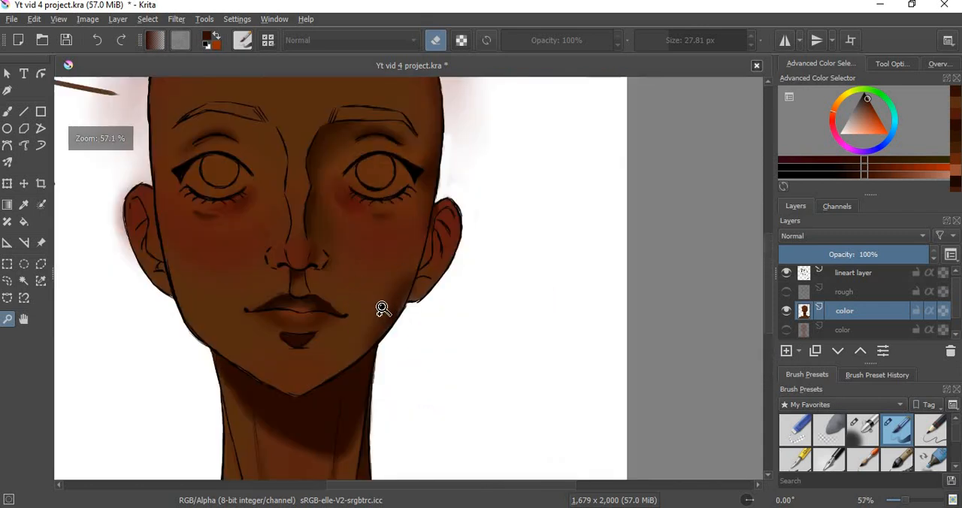
left_click(383, 306)
left_click(6, 111)
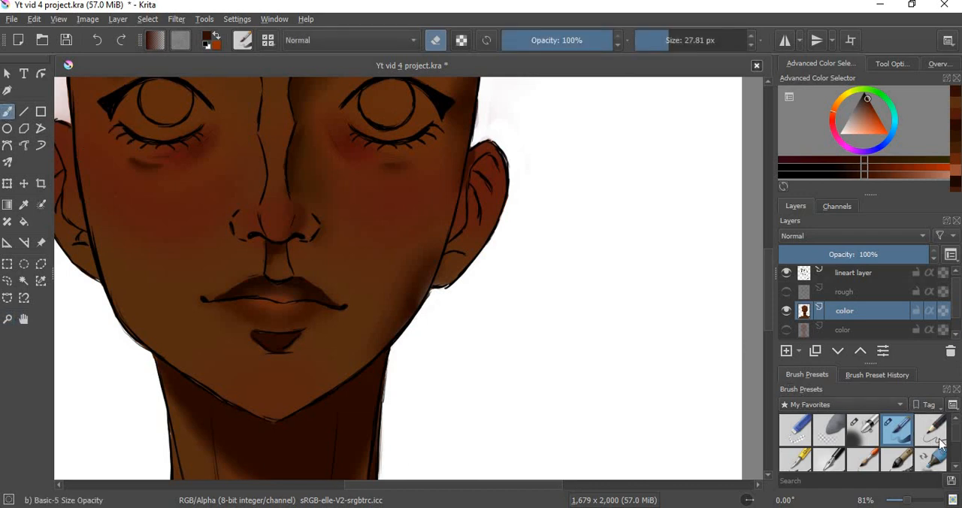
scroll(952, 462, "down", 2)
left_click(829, 426)
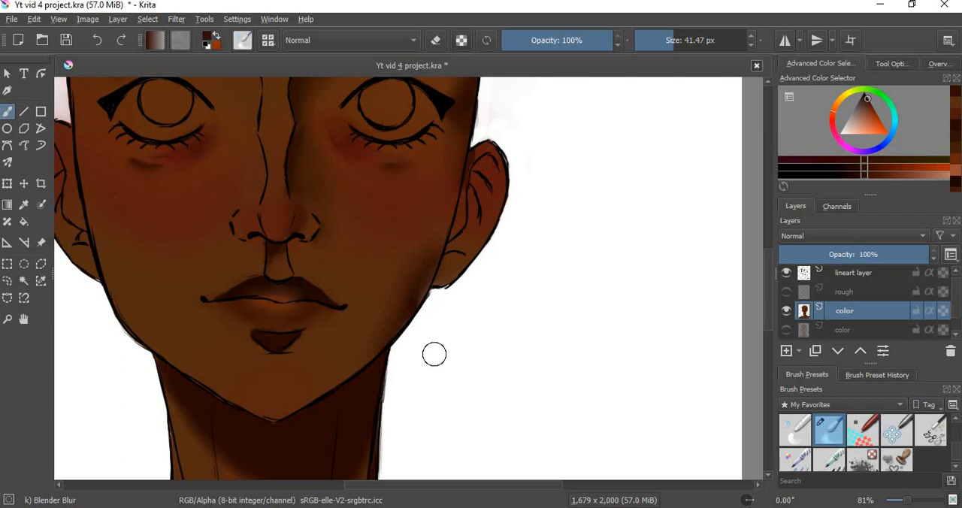
left_click_drag(959, 452, 913, 434)
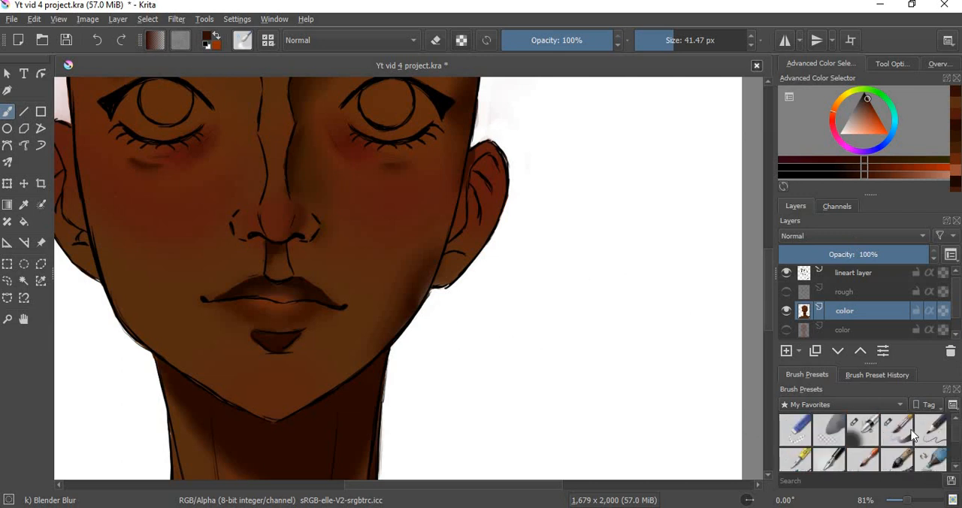
left_click(897, 431)
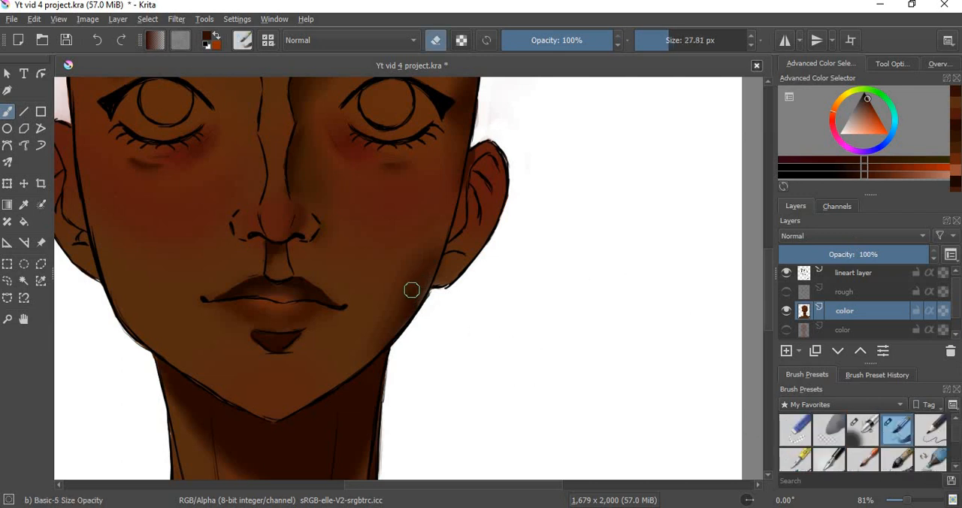
left_click(414, 324, "ctrl")
mouse_move(425, 282)
left_mouse_down()
mouse_move(420, 293)
mouse_move(433, 268)
left_mouse_up()
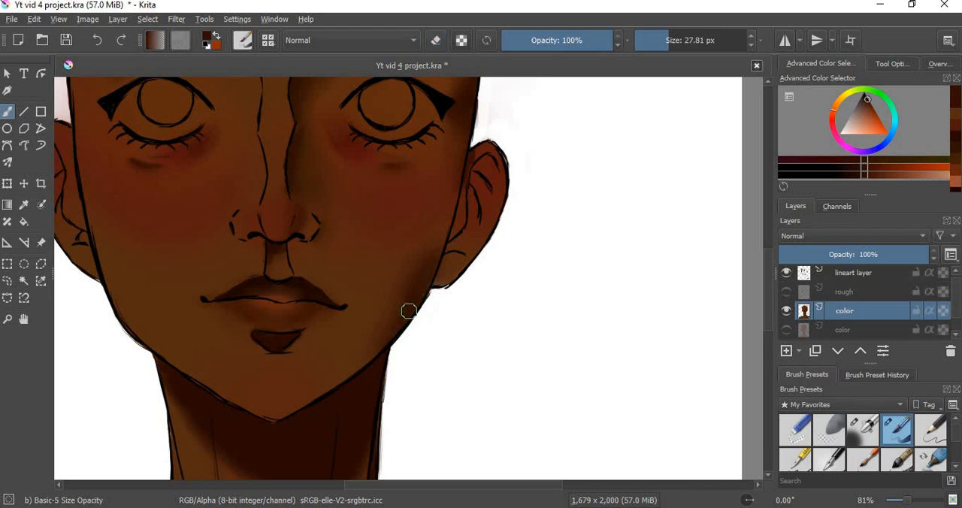
left_click_drag(395, 333, 429, 269)
Step: Soften the right jawline shadow with the Blender Blur brush
scroll(955, 451, "down", 2)
left_click(830, 435)
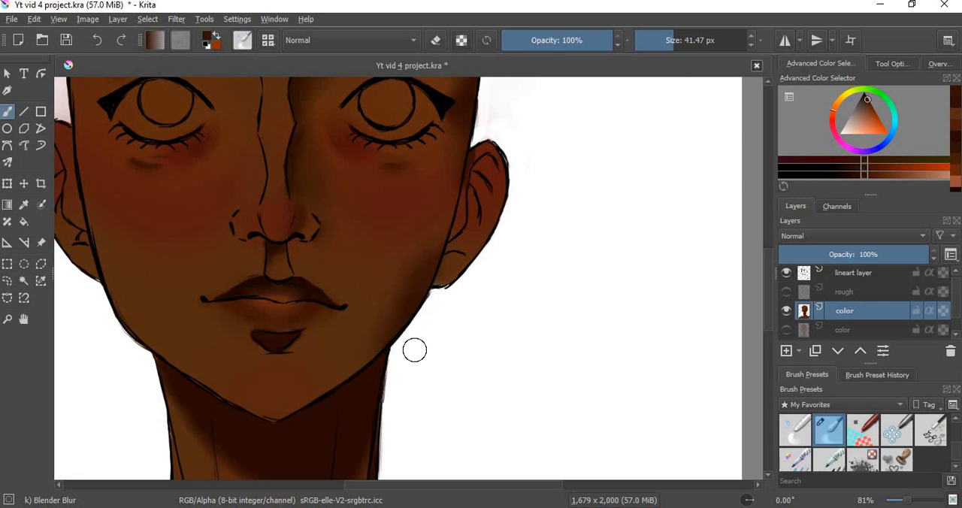
left_click_drag(765, 309, 765, 293)
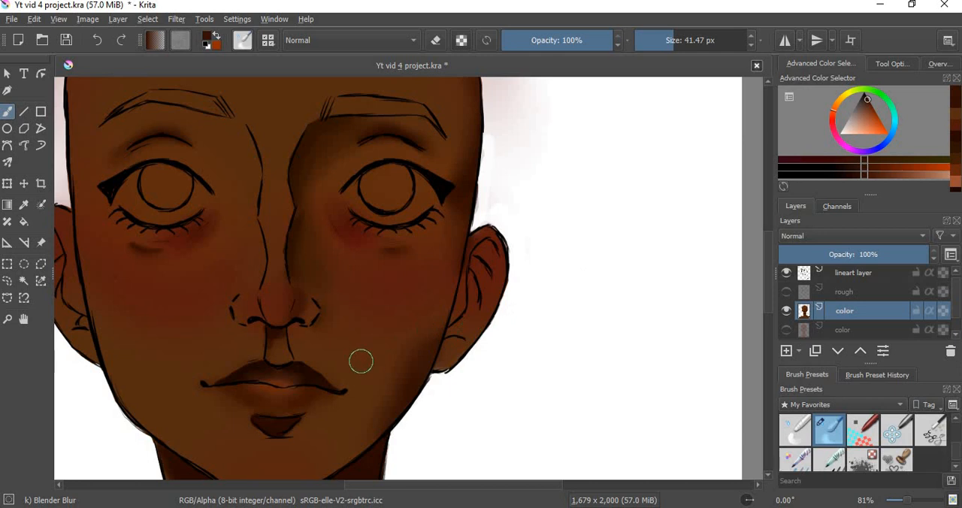
Step: Shade the inside of the right ear with Basic-5 Size Opacity in a darkened brown sampled from the lower cheek
key("ctrl")
left_click(383, 400, "ctrl")
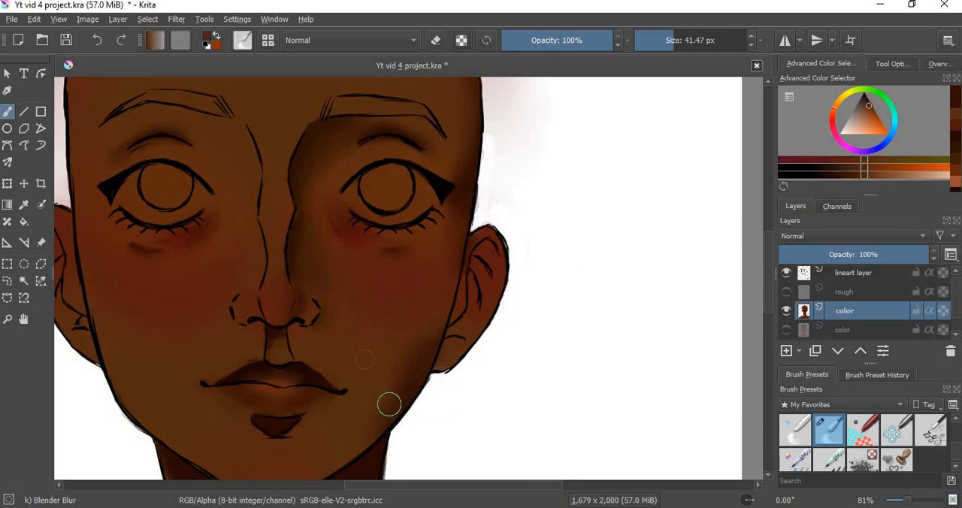
left_click(854, 179)
scroll(896, 460, "down", 2)
left_click(899, 431)
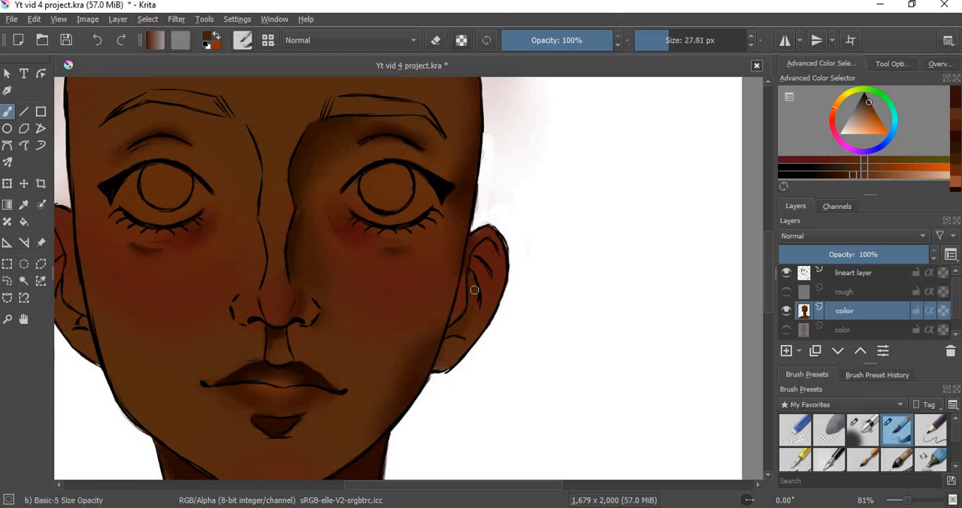
left_click_drag(472, 269, 476, 262)
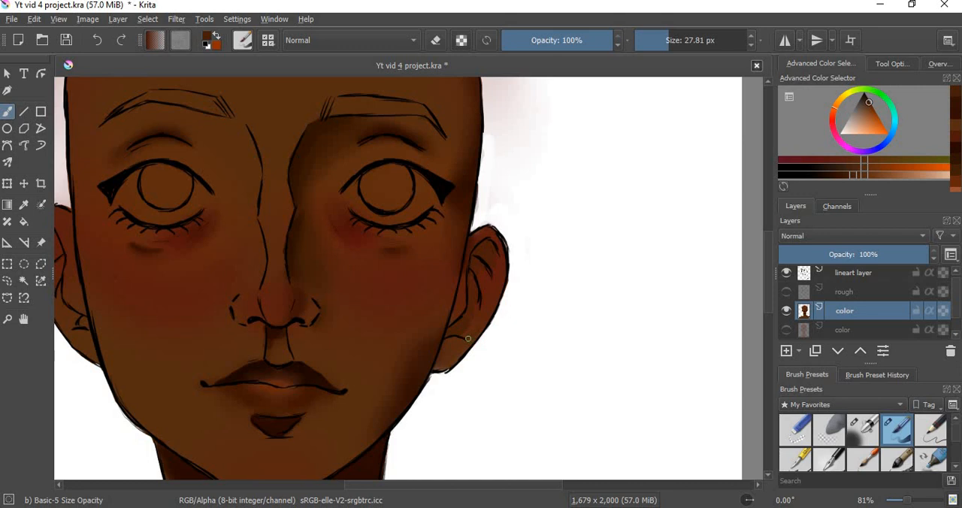
Step: Undo the last ear stroke and paint the right ear's folds and lobe edge in a near-black brown
left_click(837, 175)
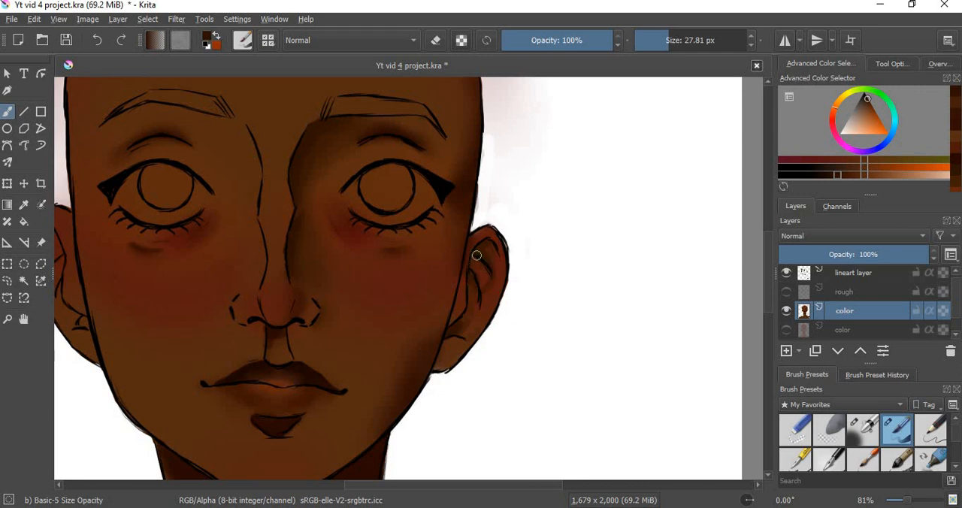
key("ctrl+z")
left_click(819, 175)
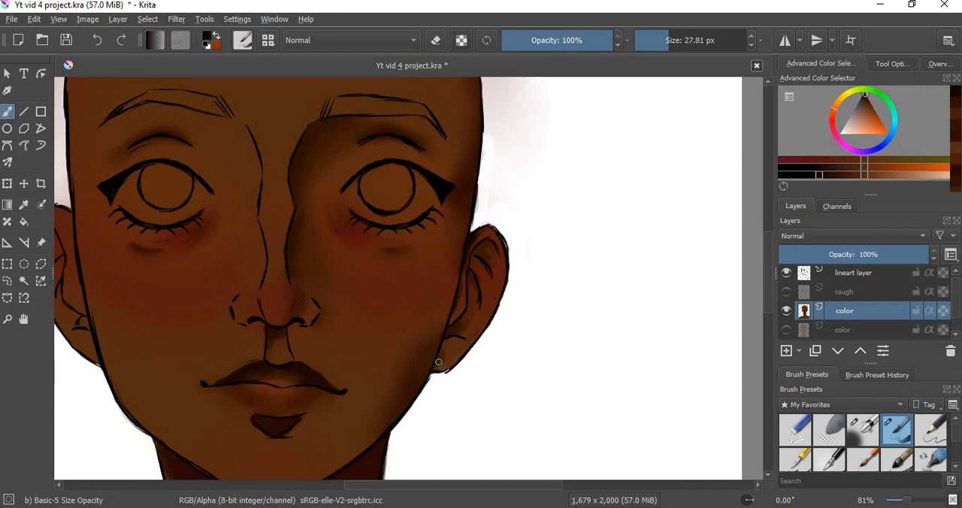
left_click_drag(438, 362, 444, 347)
Step: Blend the right ear shadows with Blender Blur, reducing the brush size to 20.98 px
scroll(951, 469, "down", 3)
left_click(829, 430)
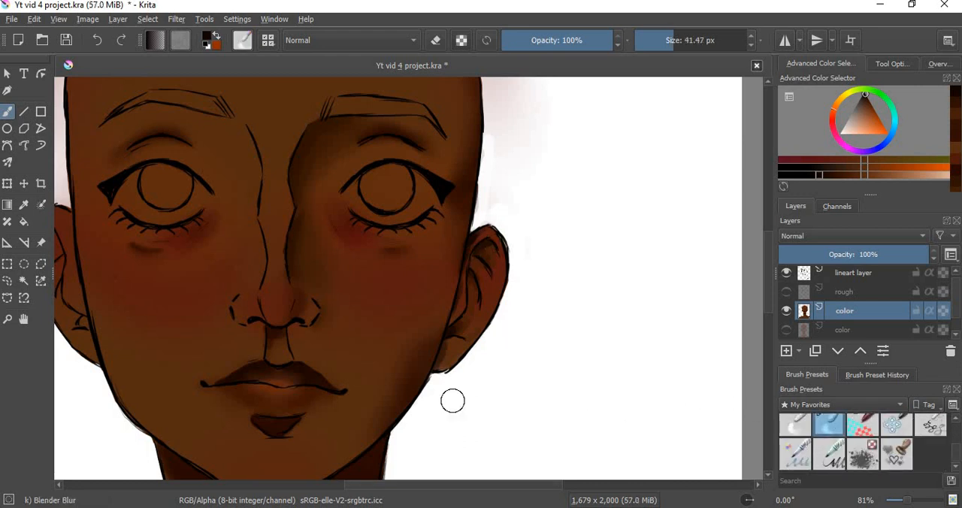
left_click_drag(460, 339, 446, 342, "shift")
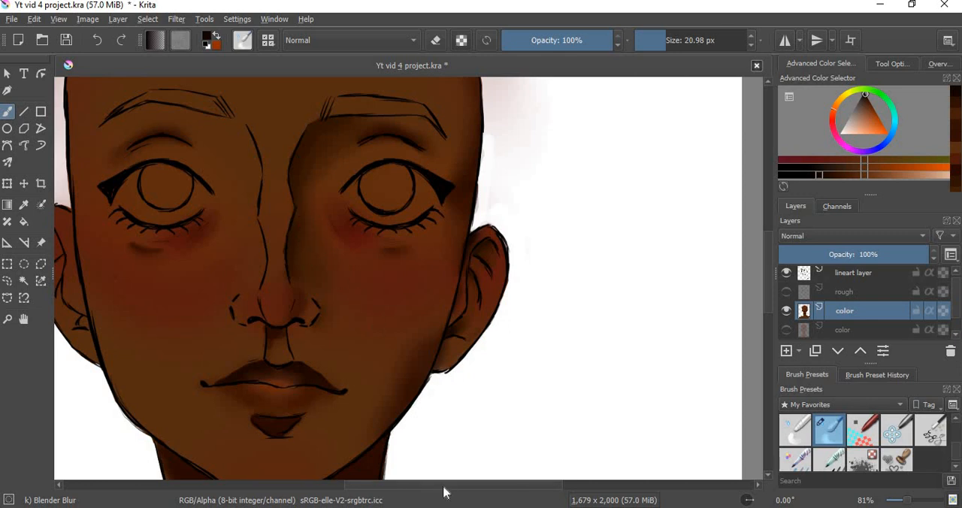
Step: Shade the inner folds of the left ear in dark brown with the Basic-5 Size Opacity brush, redoing the first stroke
scroll(447, 491, "left", 5)
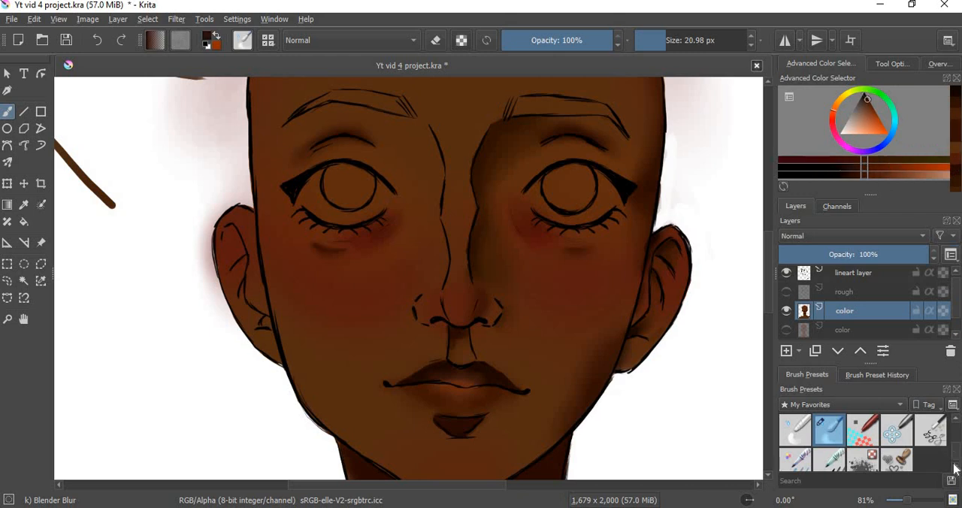
scroll(958, 434, "down", 2)
scroll(959, 434, "up", 2)
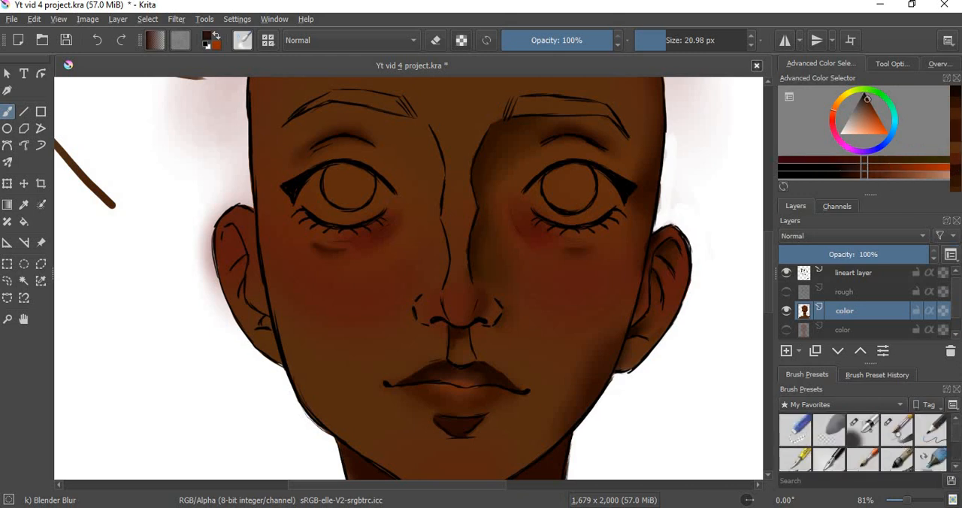
left_click(897, 430)
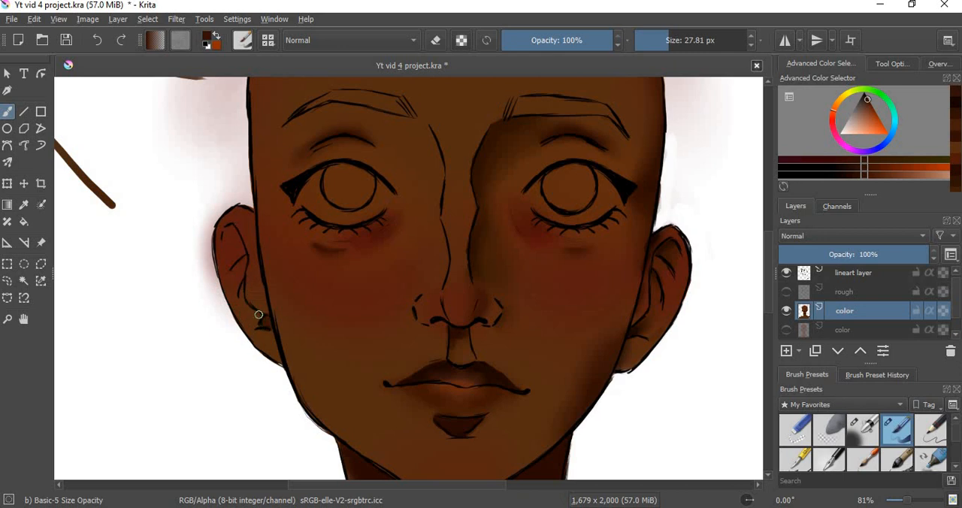
left_click_drag(259, 314, 246, 306)
key("ctrl+z")
left_click_drag(232, 241, 232, 242)
Step: Darken the brown and deepen the left ear's shadows above the lobe and along the inner edge beside the face
left_click(853, 175)
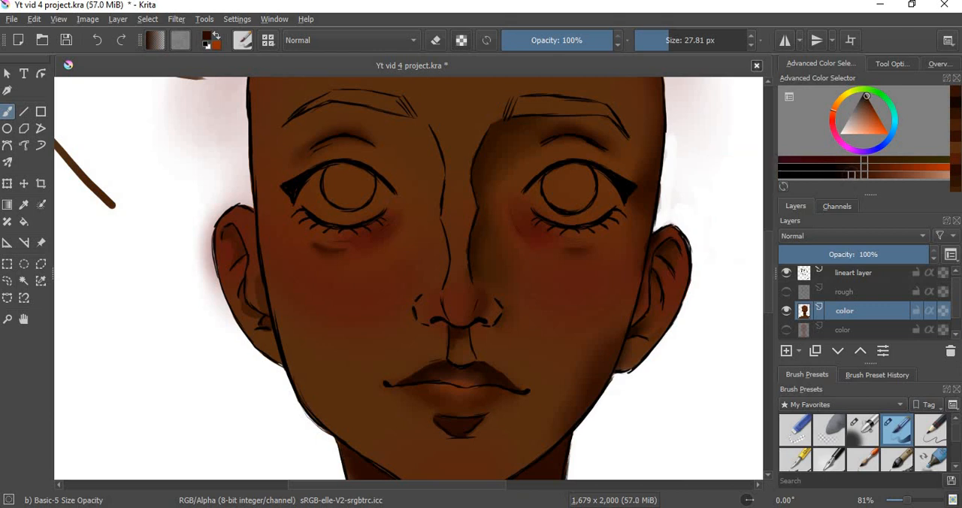
left_click_drag(261, 318, 266, 322)
mouse_move(256, 288)
left_mouse_down()
mouse_move(267, 306)
mouse_move(258, 268)
left_mouse_up()
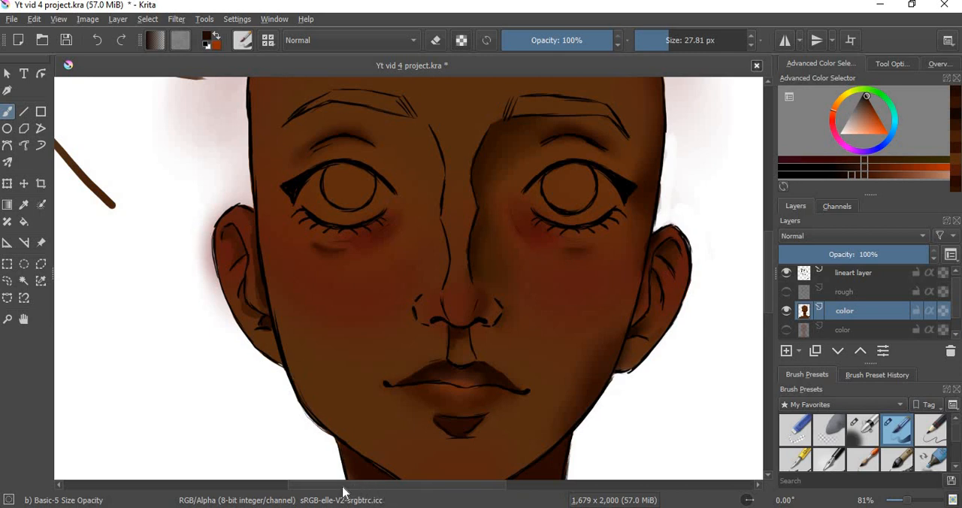
Step: Blend the left ear's shadows with the Blender Blur brush at 20.98 px
left_click_drag(342, 486, 290, 486)
mouse_move(769, 305)
left_mouse_down()
mouse_move(766, 264)
mouse_move(771, 316)
left_mouse_up()
left_click_drag(959, 436, 958, 465)
left_click(831, 424)
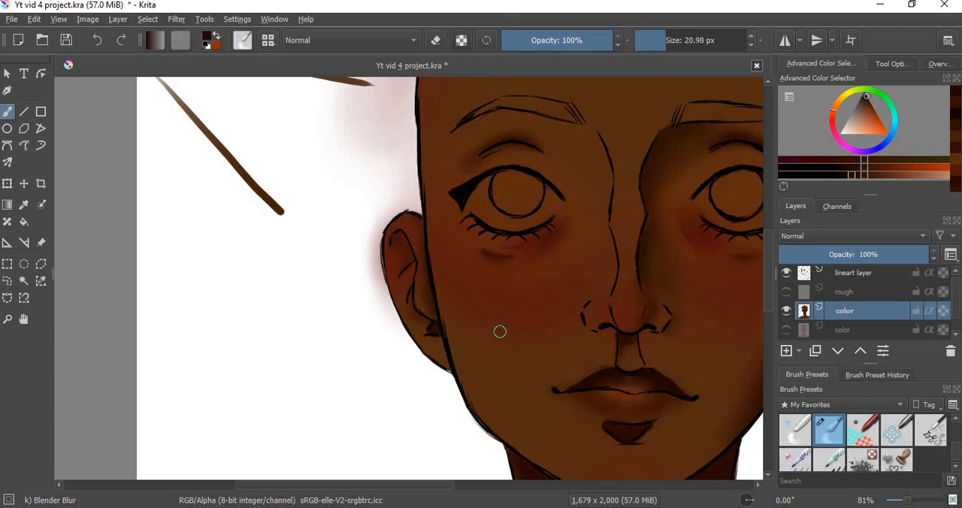
left_click_drag(428, 485, 456, 476)
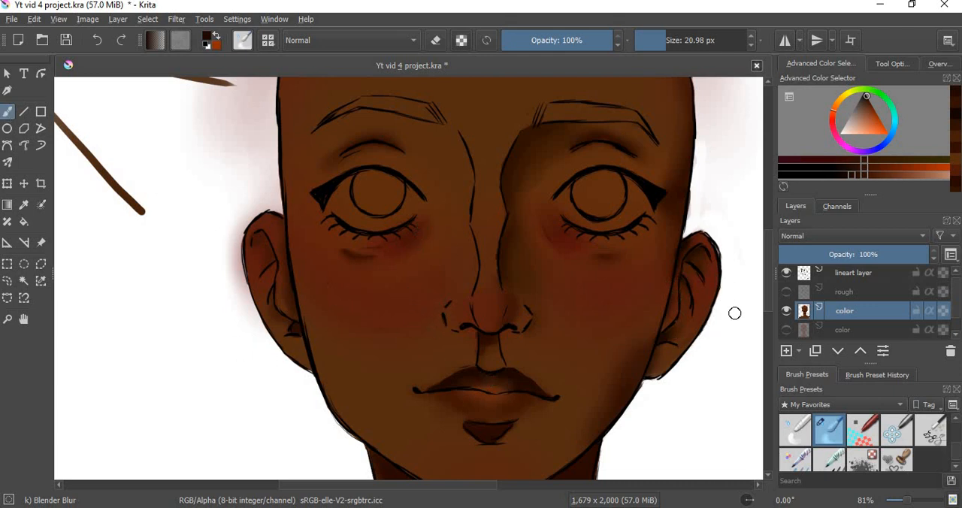
Step: Paint the whites of both eyes in a slightly greyed off-white with the Basic-5 Size Opacity brush at 27.81 px
left_click_drag(768, 298, 764, 230)
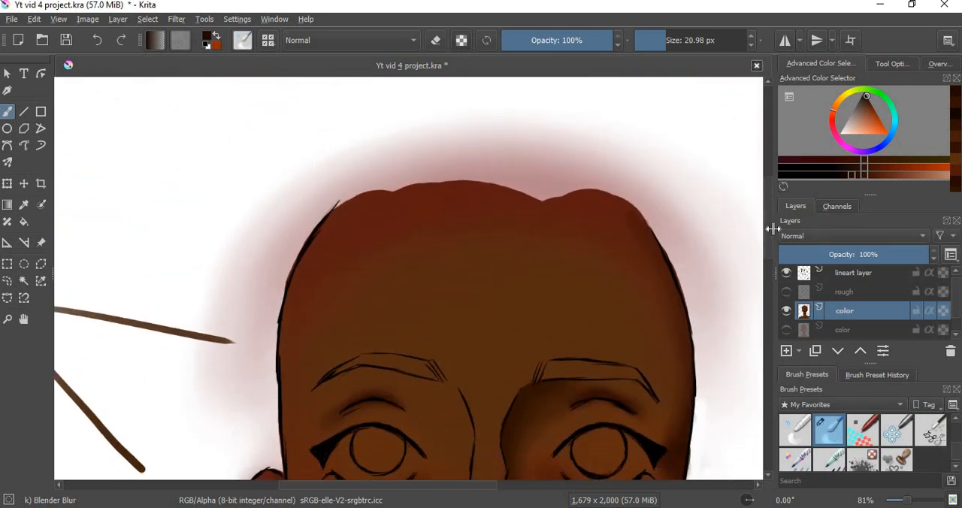
scroll(769, 240, "down", 3)
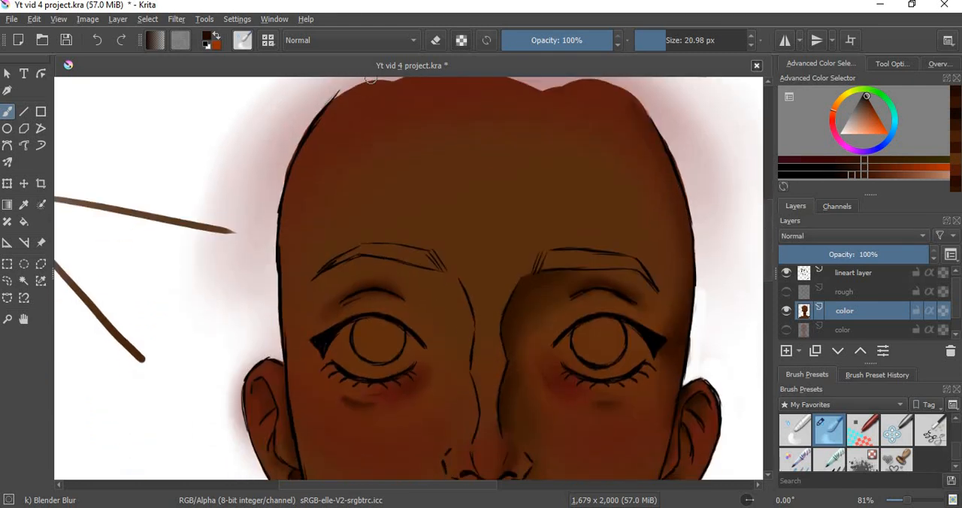
scroll(767, 233, "down", 4)
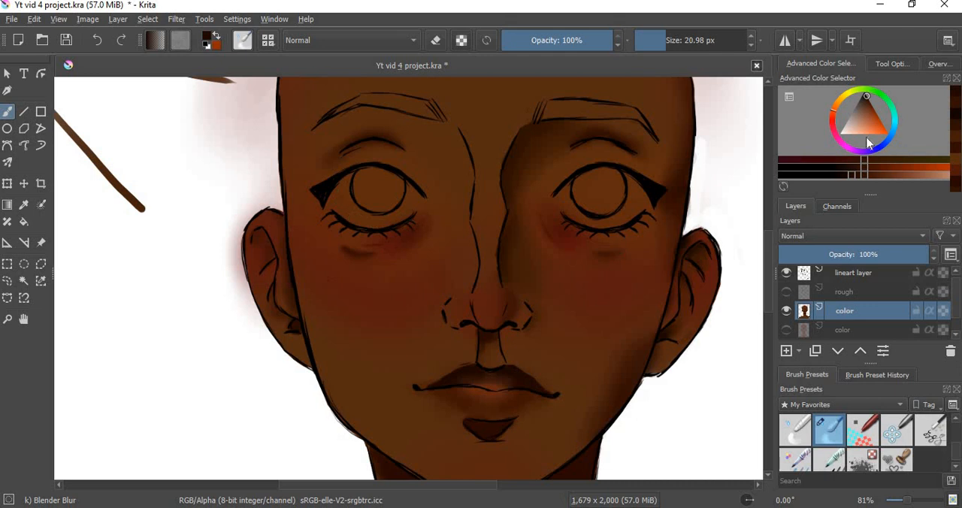
left_click_drag(846, 136, 831, 152)
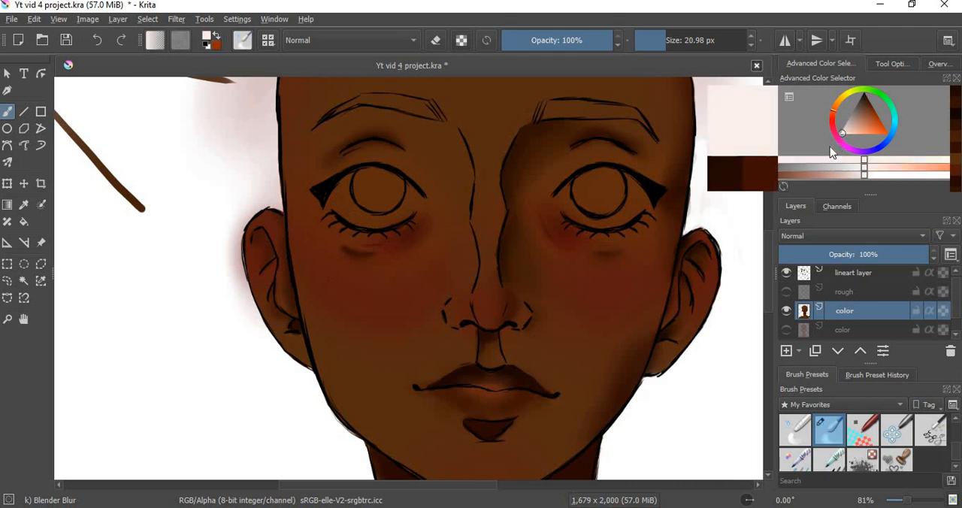
left_click(864, 169)
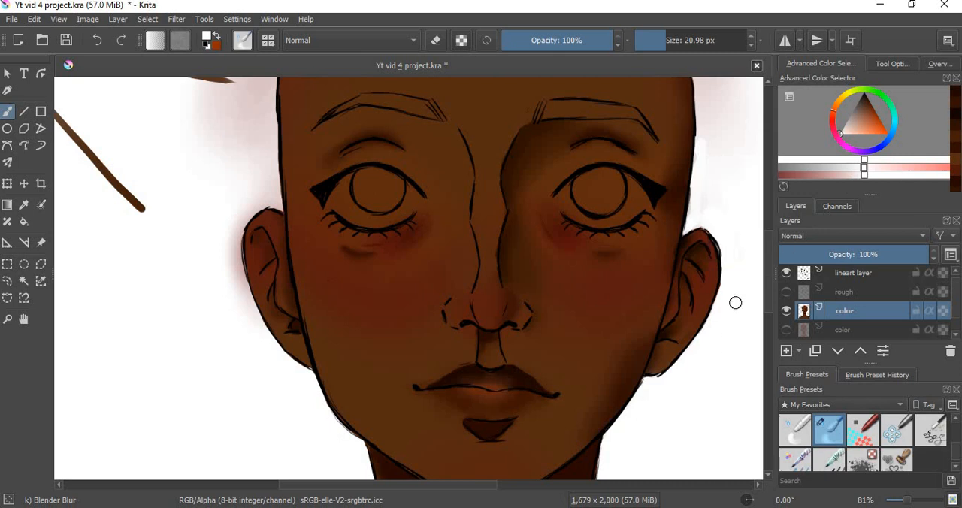
left_click(860, 172)
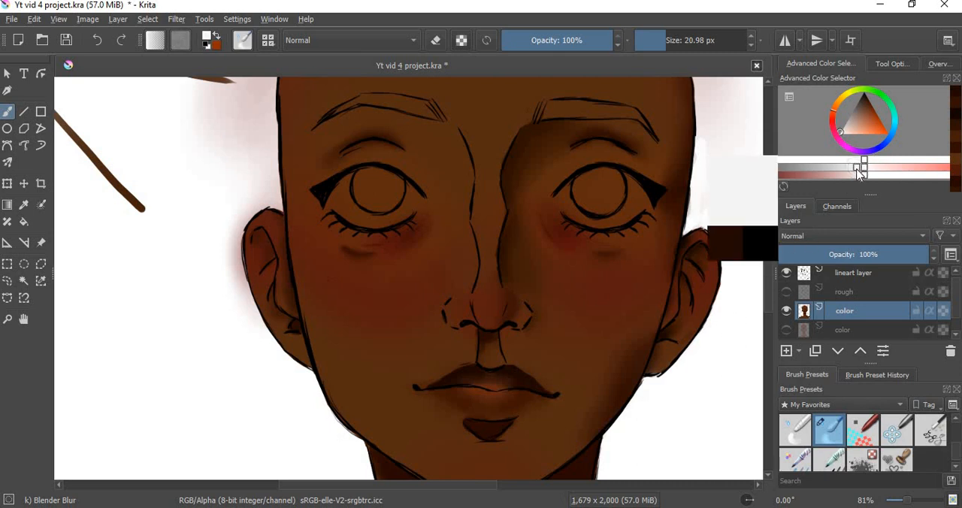
scroll(959, 451, "up", 3)
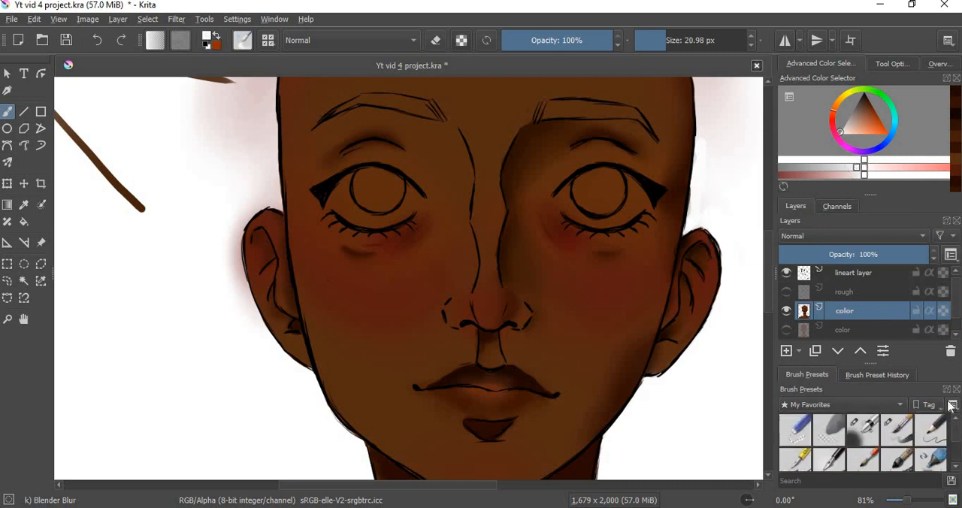
left_click(897, 429)
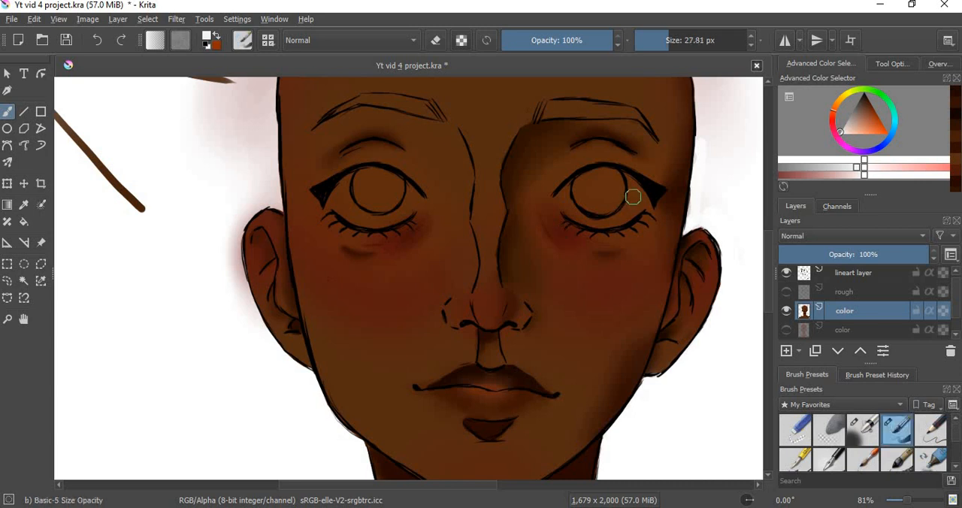
mouse_move(630, 198)
left_mouse_down()
mouse_move(637, 208)
mouse_move(616, 180)
mouse_move(627, 218)
mouse_move(621, 207)
mouse_move(604, 222)
mouse_move(618, 218)
mouse_move(585, 218)
mouse_move(572, 209)
mouse_move(574, 187)
mouse_move(564, 202)
mouse_move(570, 193)
left_mouse_up()
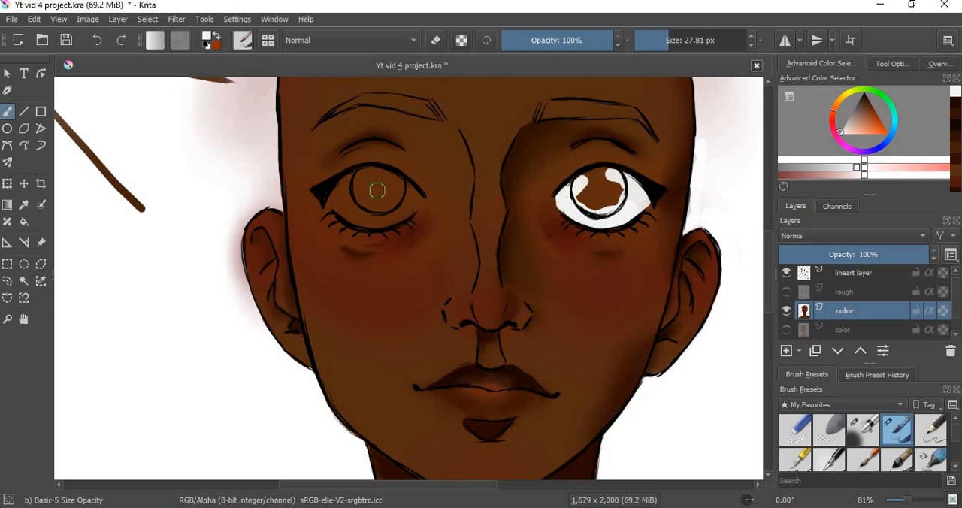
mouse_move(413, 204)
left_mouse_down()
mouse_move(419, 197)
mouse_move(410, 209)
mouse_move(403, 188)
mouse_move(398, 214)
mouse_move(365, 220)
mouse_move(393, 214)
mouse_move(352, 217)
mouse_move(336, 197)
mouse_move(362, 175)
mouse_move(351, 191)
mouse_move(369, 207)
left_mouse_up()
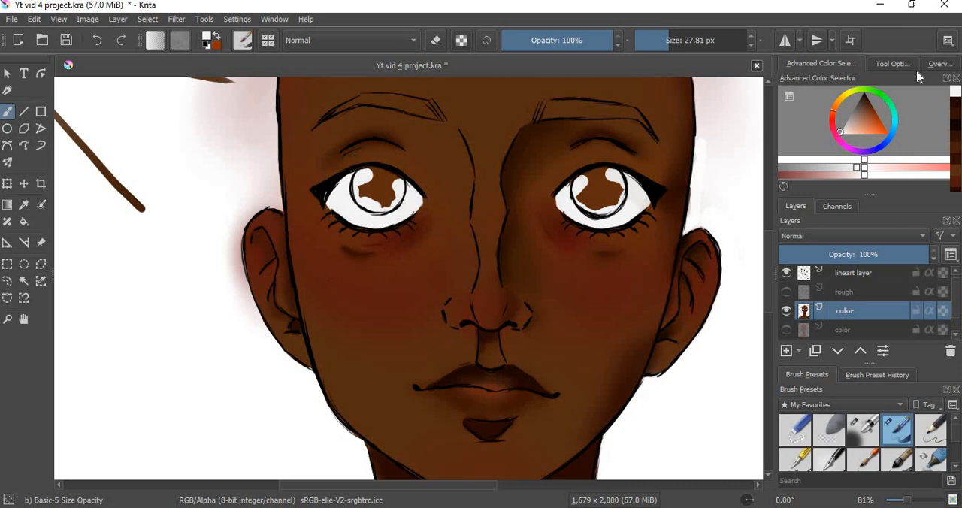
Step: Fill in the left eye's outer corner and lash line in black with the Ink-4 Pen Rough brush at 7.00 px
left_click(866, 102)
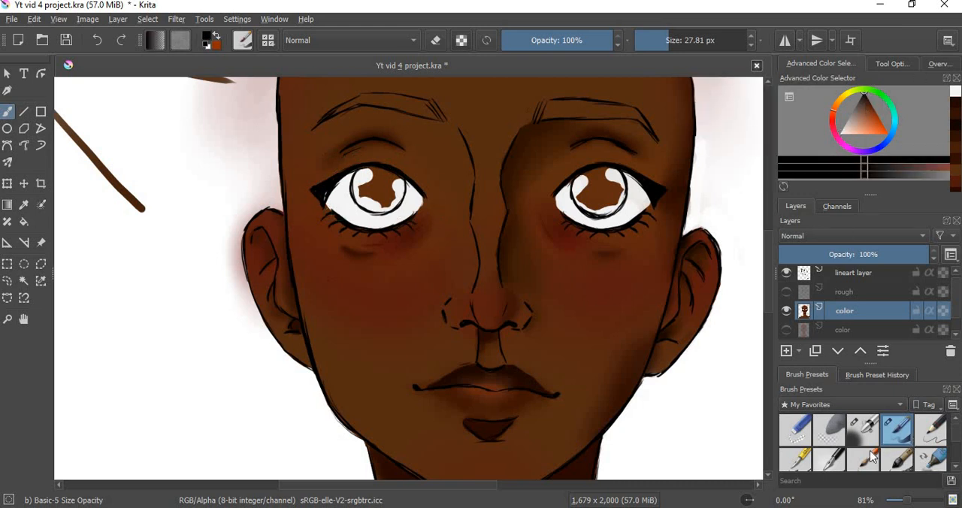
left_click(823, 460)
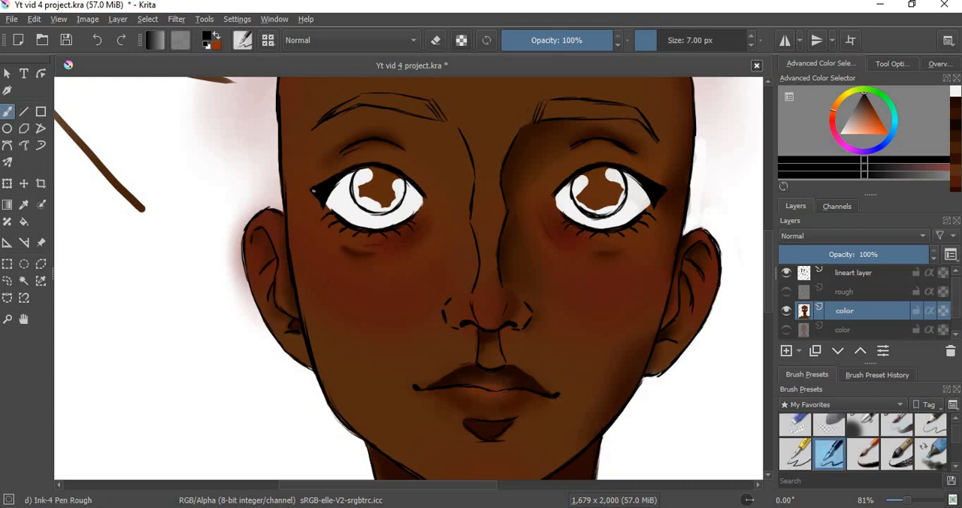
left_click_drag(313, 192, 339, 182)
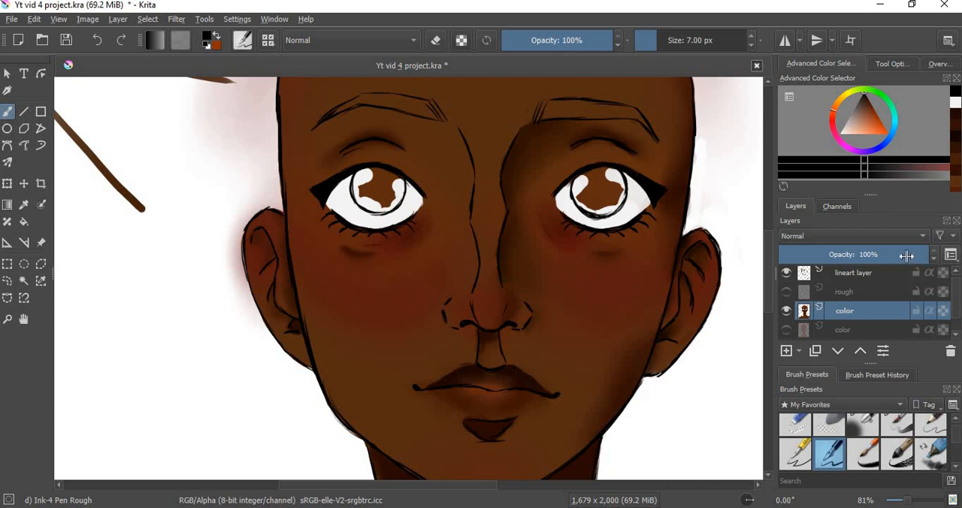
Step: Cover the remaining brown inside both irises with off-white using the Basic-5 Size Opacity brush
scroll(906, 430, "up", 1)
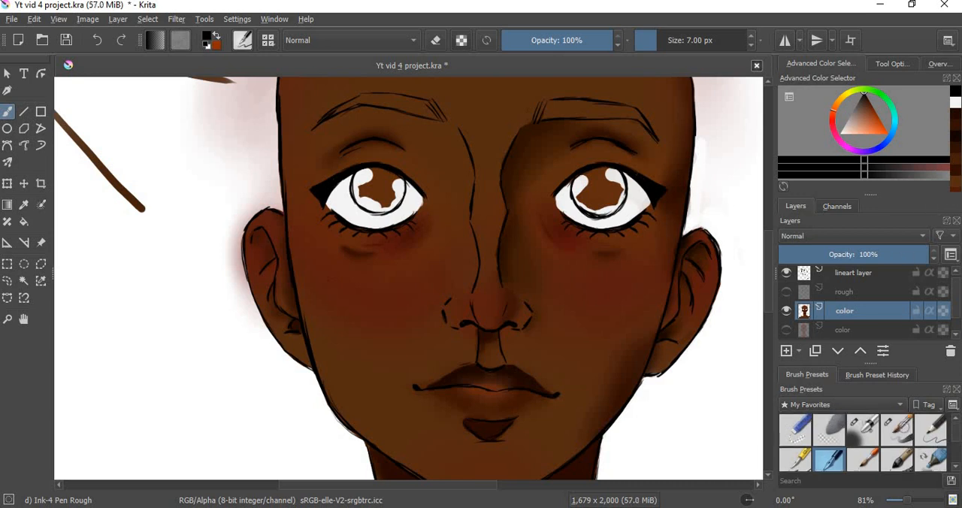
left_click(897, 430)
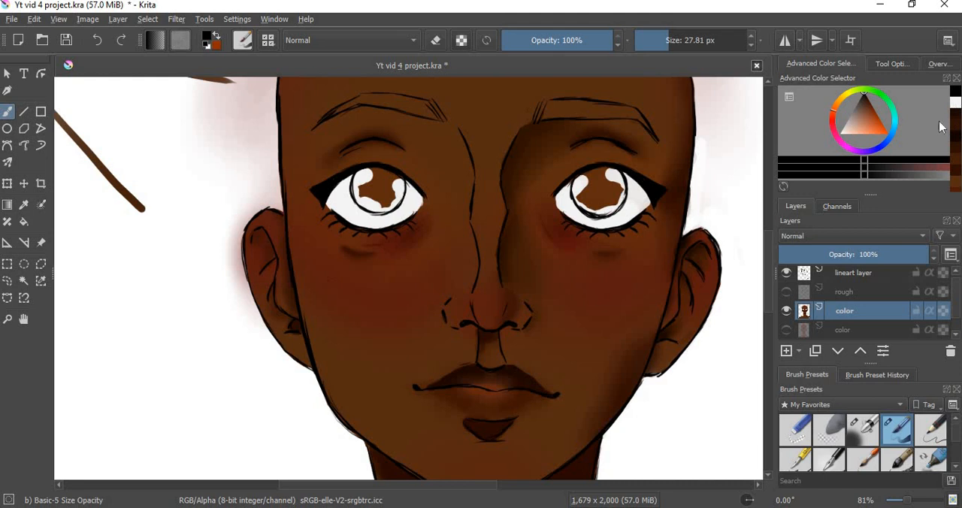
left_click(839, 132)
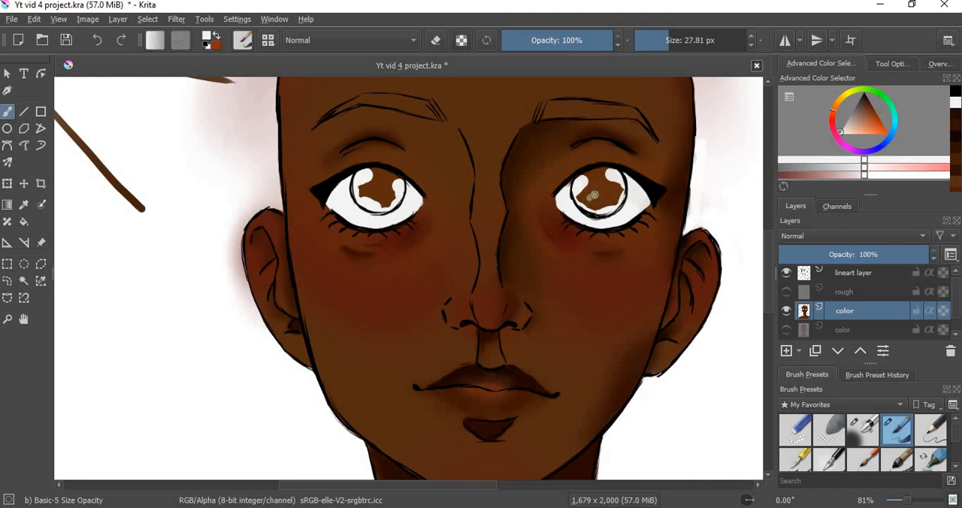
mouse_move(593, 196)
left_mouse_down()
mouse_move(612, 197)
mouse_move(591, 204)
mouse_move(597, 176)
mouse_move(577, 185)
left_mouse_up()
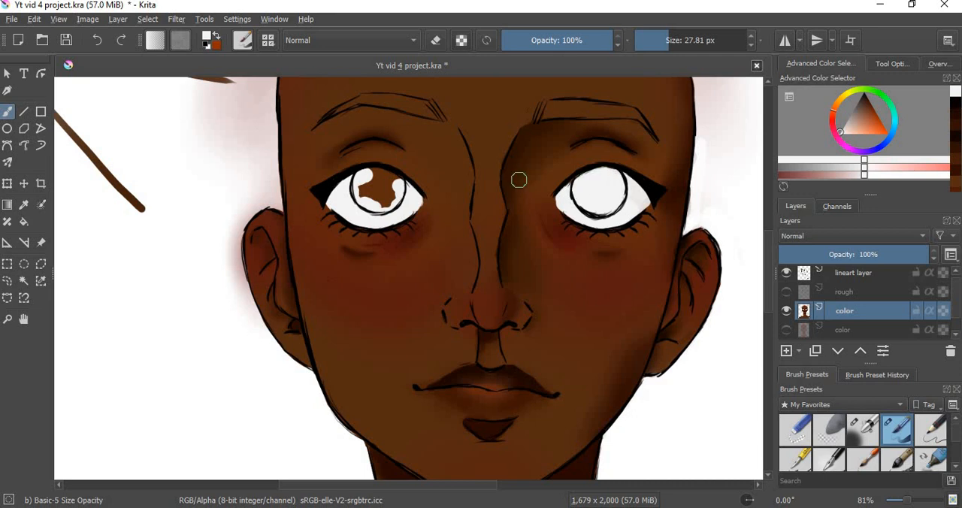
mouse_move(367, 195)
left_mouse_down()
mouse_move(385, 203)
mouse_move(381, 178)
mouse_move(400, 187)
mouse_move(366, 176)
left_mouse_up()
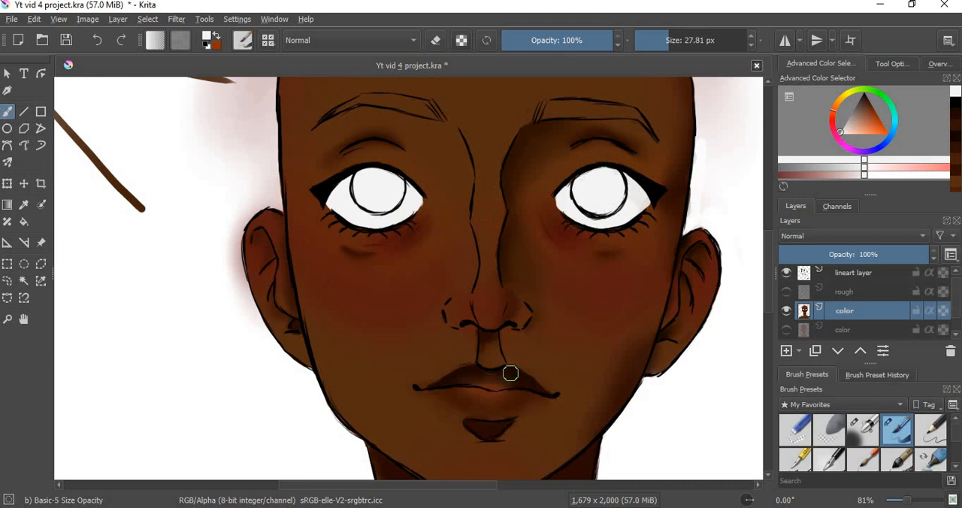
Step: Fill the irises of both eyes with a light, muted green
left_click(872, 92)
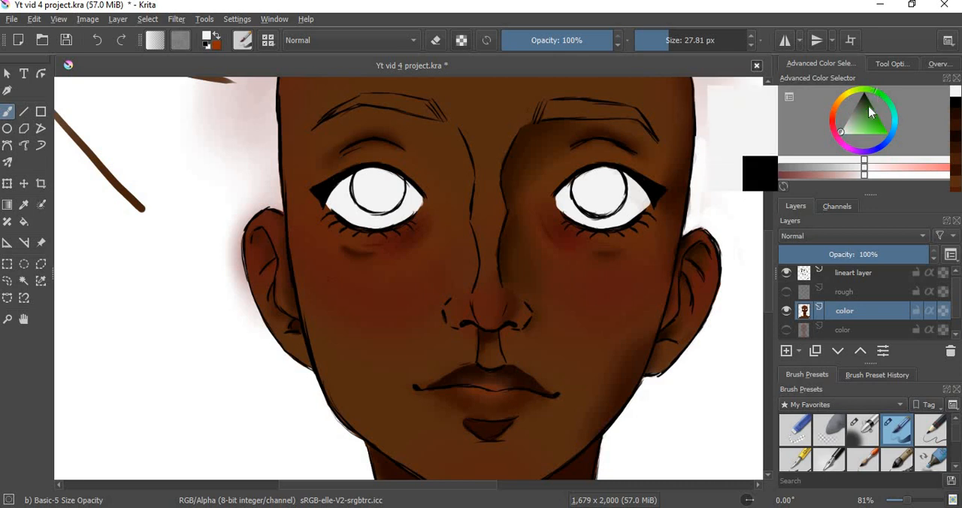
left_click_drag(866, 127, 868, 127)
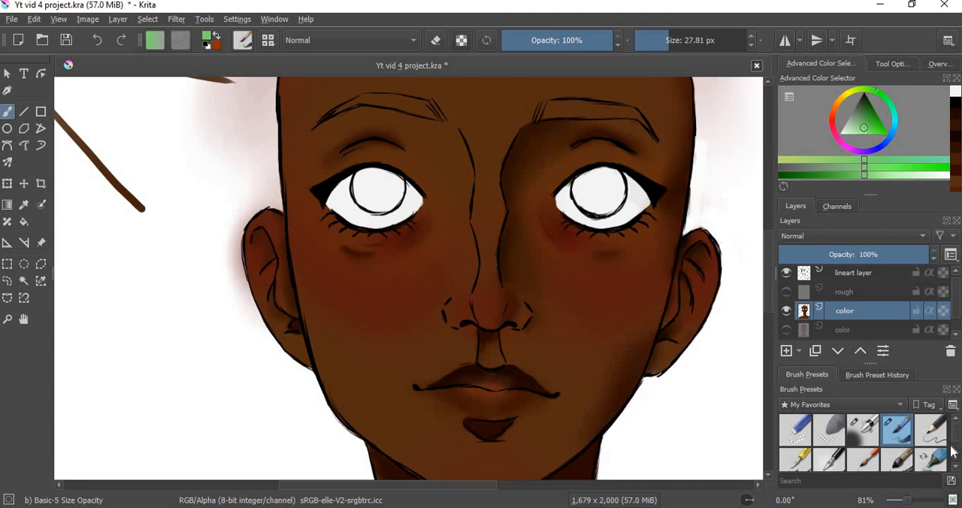
mouse_move(958, 443)
left_mouse_down()
mouse_move(958, 460)
mouse_move(929, 374)
left_mouse_up()
mouse_move(603, 189)
left_mouse_down()
mouse_move(594, 201)
mouse_move(609, 188)
mouse_move(612, 204)
mouse_move(617, 193)
mouse_move(609, 205)
mouse_move(579, 193)
mouse_move(611, 175)
mouse_move(600, 174)
left_mouse_up()
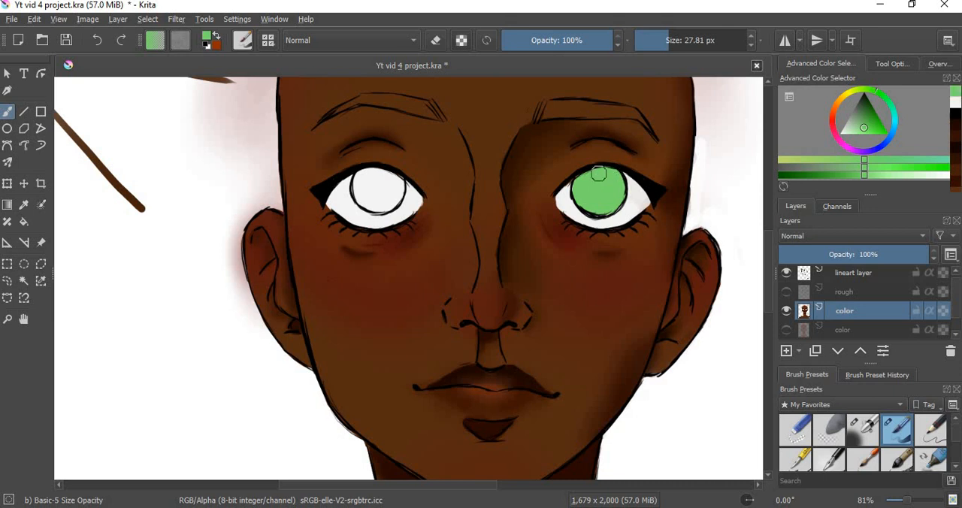
mouse_move(384, 189)
left_mouse_down()
mouse_move(397, 183)
mouse_move(375, 206)
mouse_move(379, 194)
mouse_move(359, 182)
mouse_move(381, 176)
left_mouse_up()
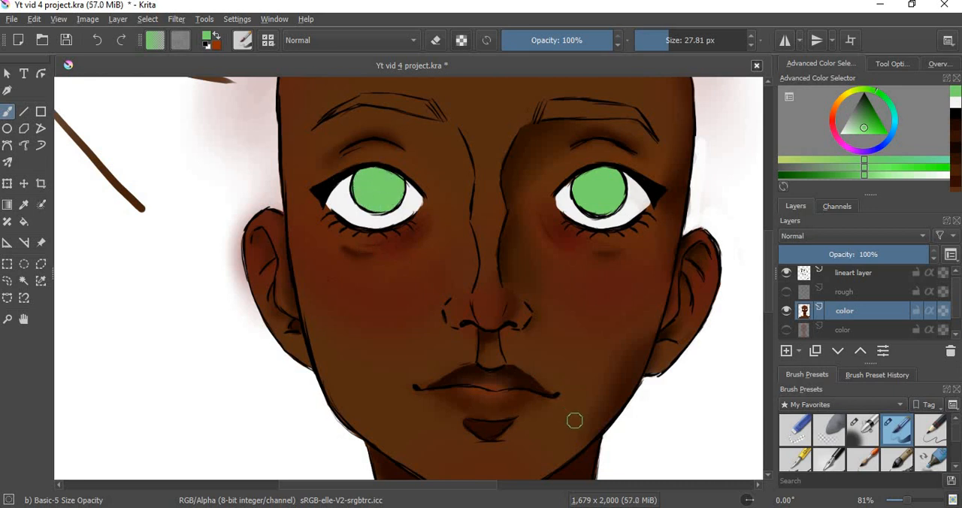
Step: Recolor the left eye's iris in a saturated golden orange
left_click(849, 102)
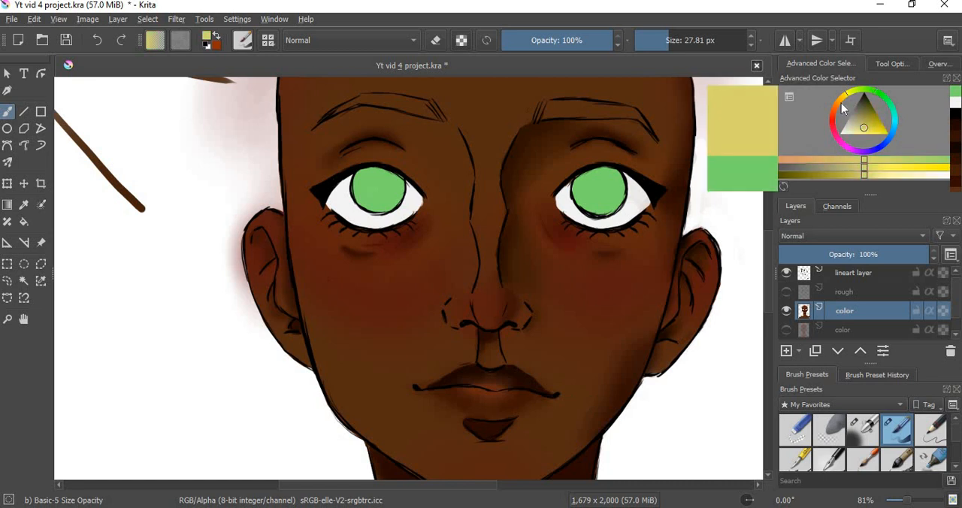
mouse_move(868, 129)
left_mouse_down()
mouse_move(886, 128)
mouse_move(900, 144)
left_mouse_up()
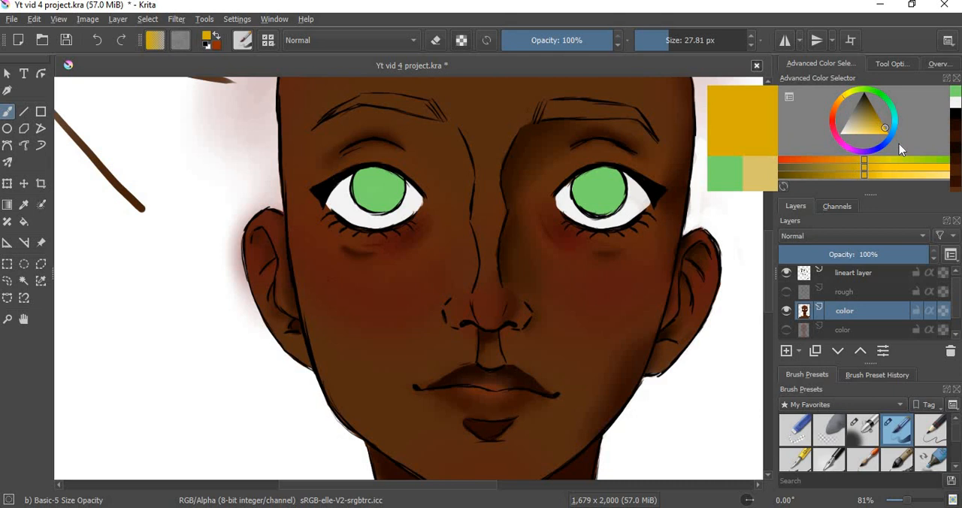
left_click(841, 97)
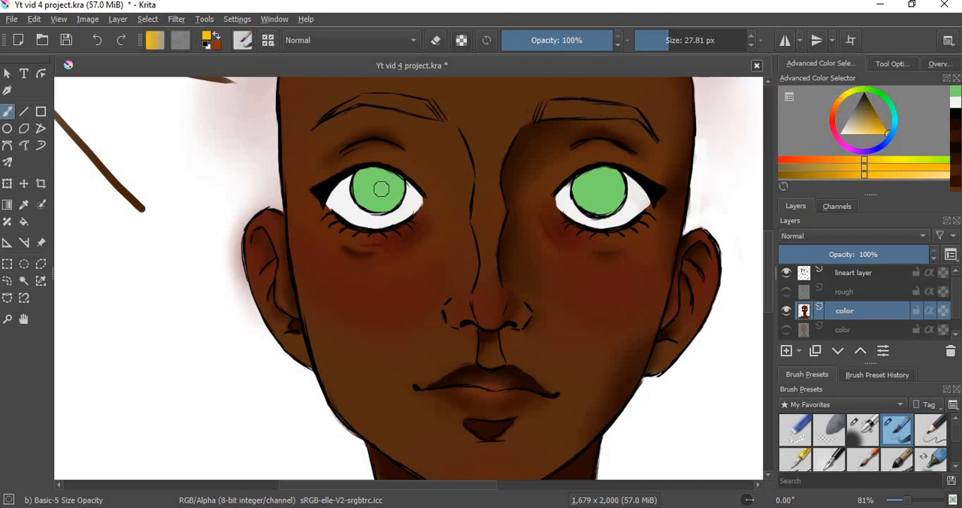
mouse_move(378, 188)
left_mouse_down()
mouse_move(380, 197)
mouse_move(399, 188)
mouse_move(384, 203)
mouse_move(362, 197)
mouse_move(376, 203)
mouse_move(365, 197)
mouse_move(387, 178)
mouse_move(361, 183)
left_mouse_up()
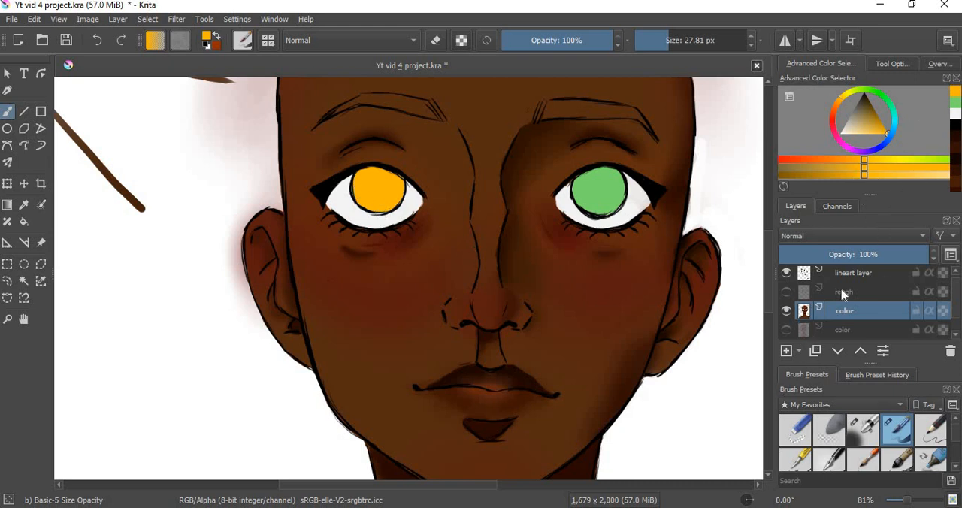
Step: Pick up the iris green again, darken it, and dab a pupil in the center of the right iris
left_click(955, 101)
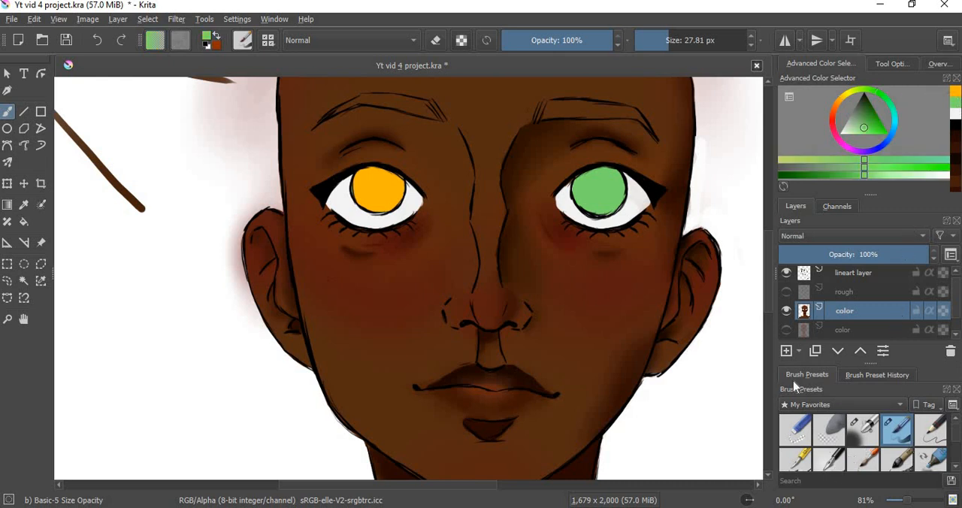
left_click(846, 175)
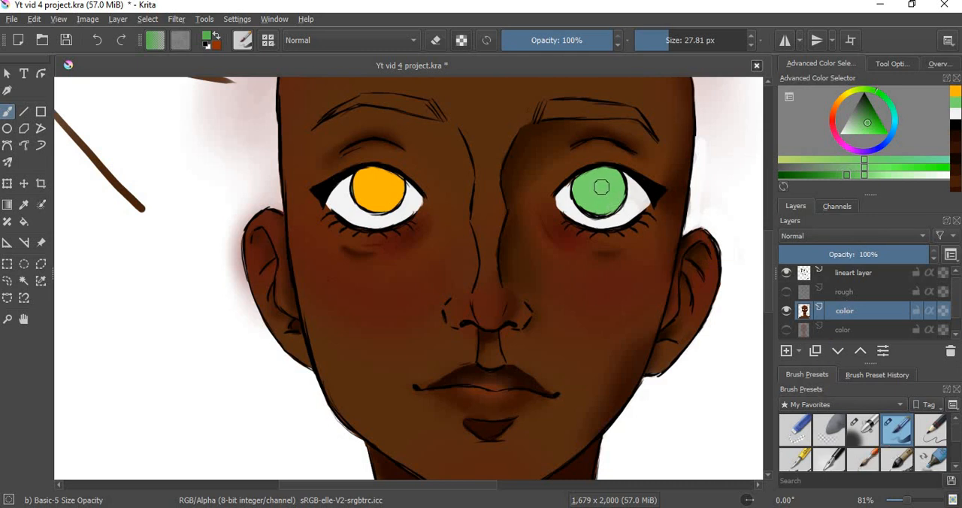
left_click_drag(601, 187, 599, 187)
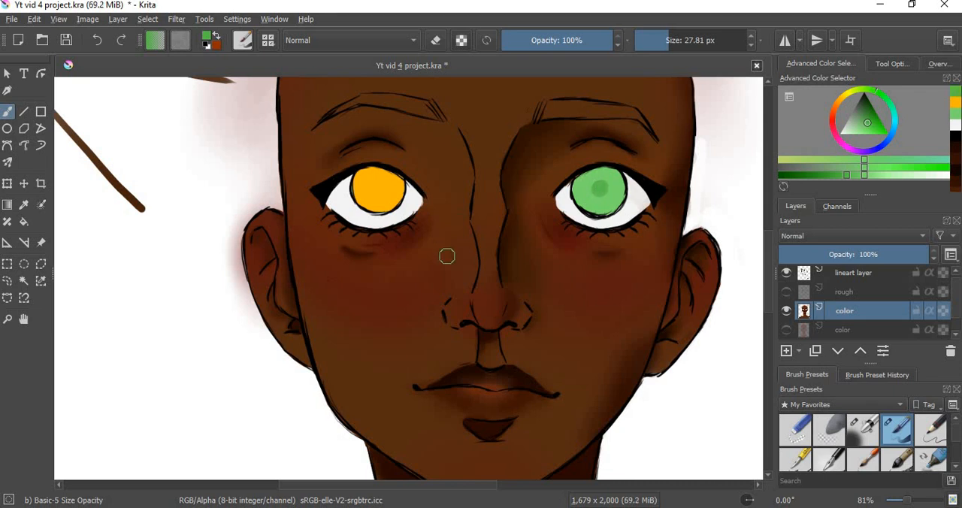
Step: Dab a darker orange pupil in the left iris and reinforce the right pupil with the darker green
left_click(956, 105)
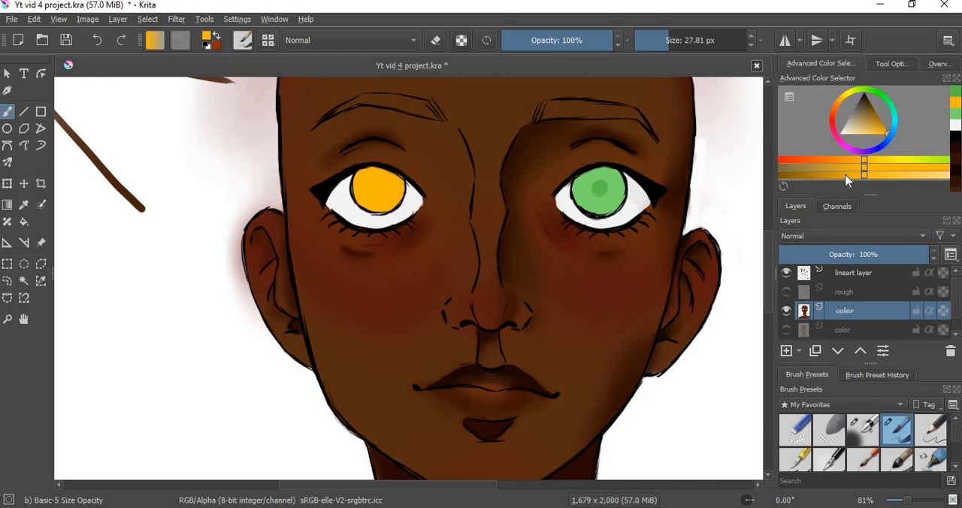
left_click(846, 176)
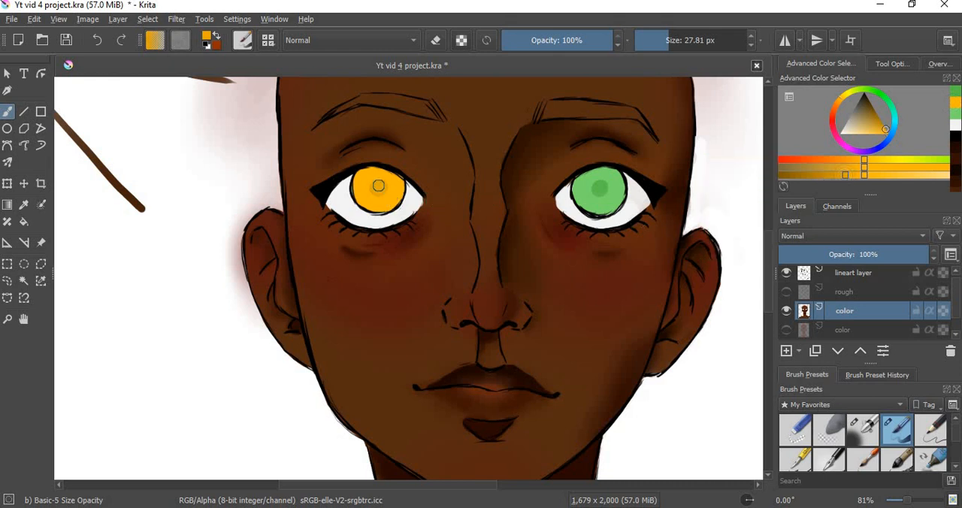
left_click(955, 110)
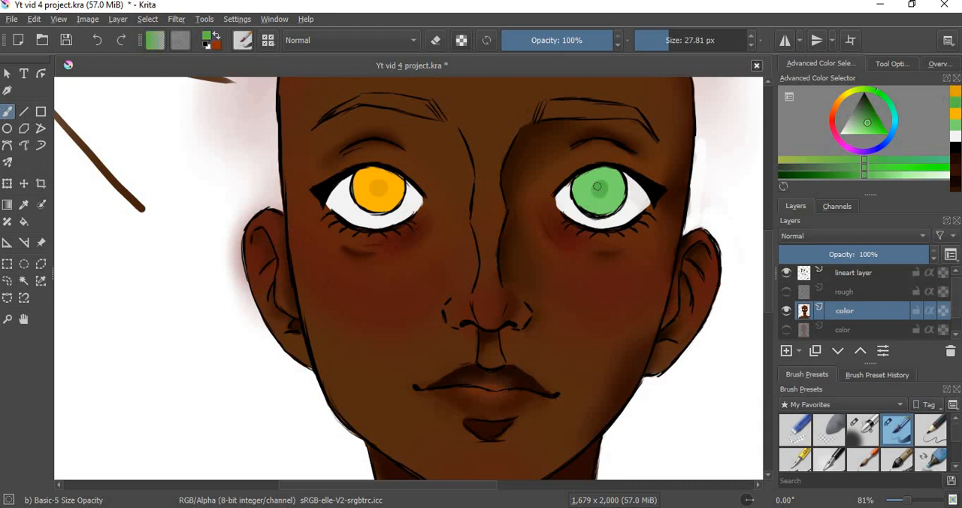
left_click(604, 187)
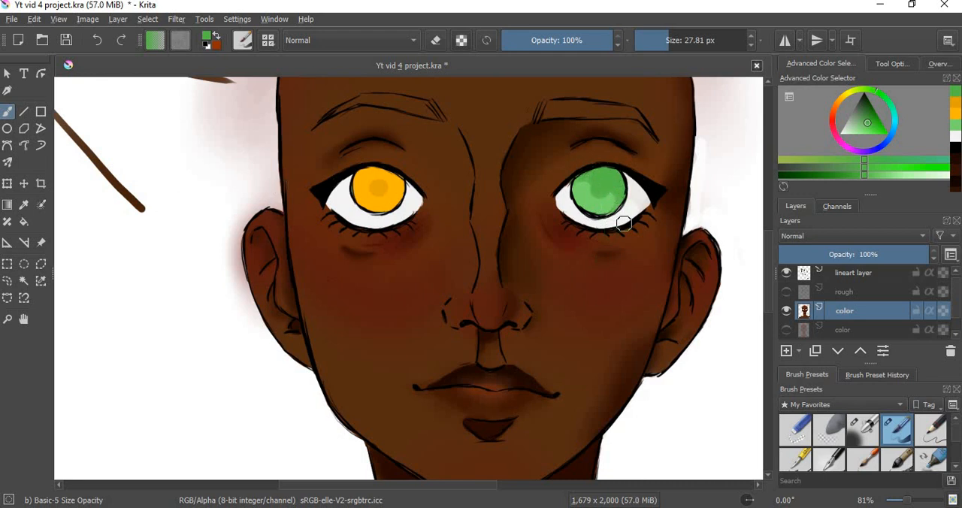
Step: Sample the left iris's golden orange, shift its hue slightly toward red, and shade the center and upper part of that iris
key("ctrl")
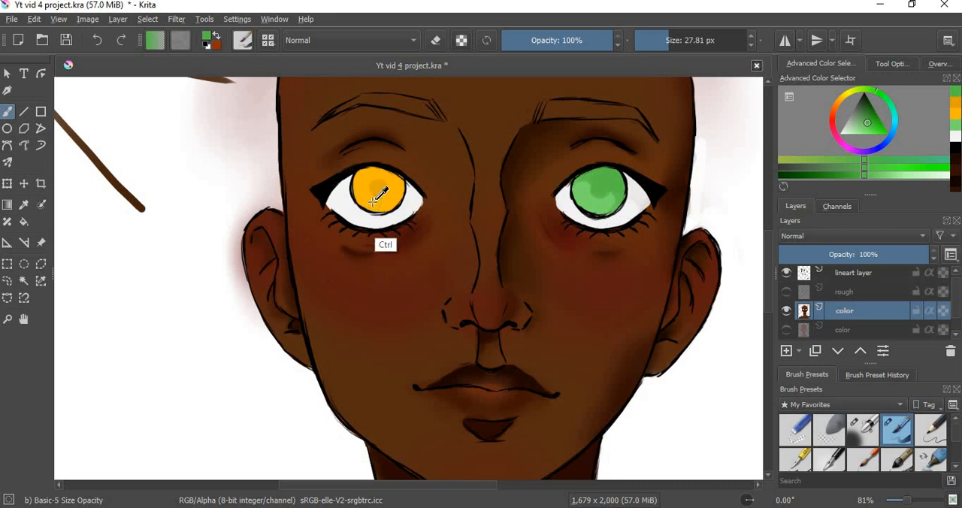
left_click(373, 200, "ctrl")
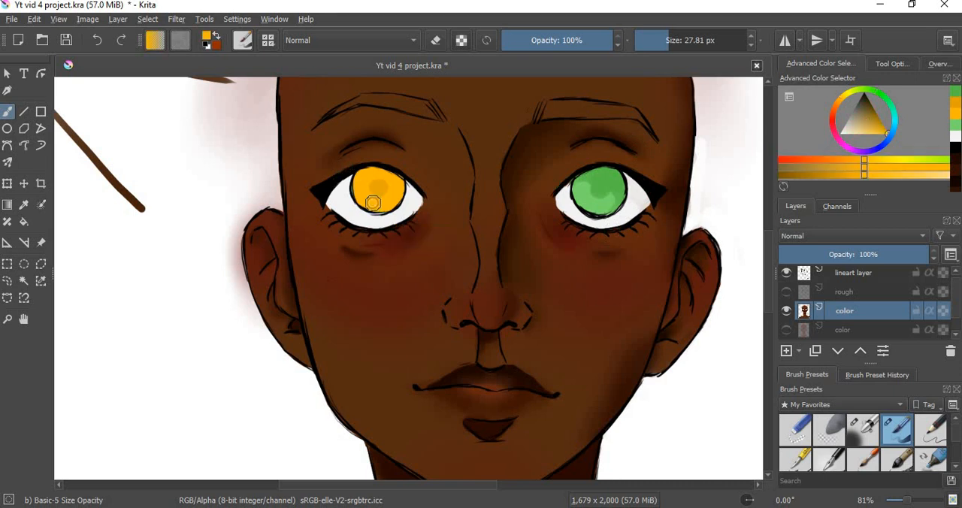
left_click(855, 161)
left_click_drag(368, 191, 378, 190)
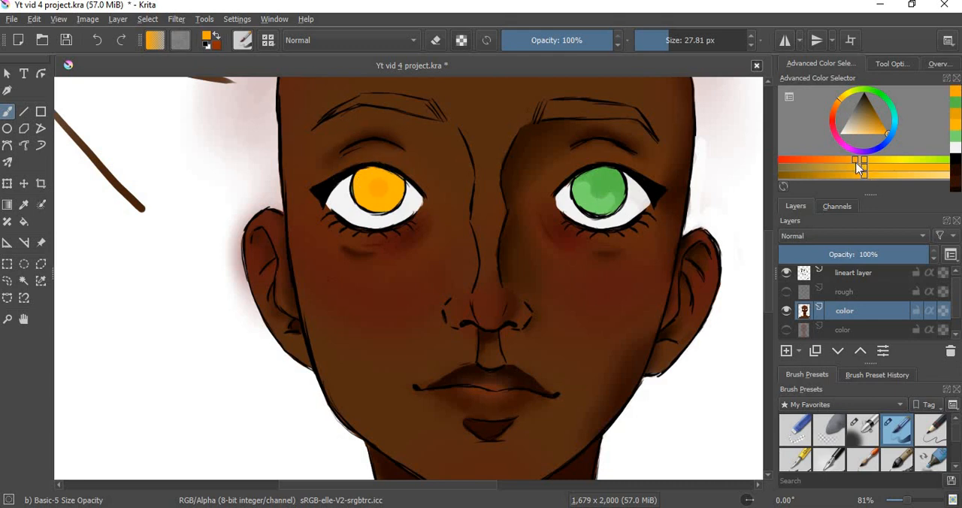
left_click_drag(855, 166, 850, 160)
left_click_drag(375, 178, 378, 181)
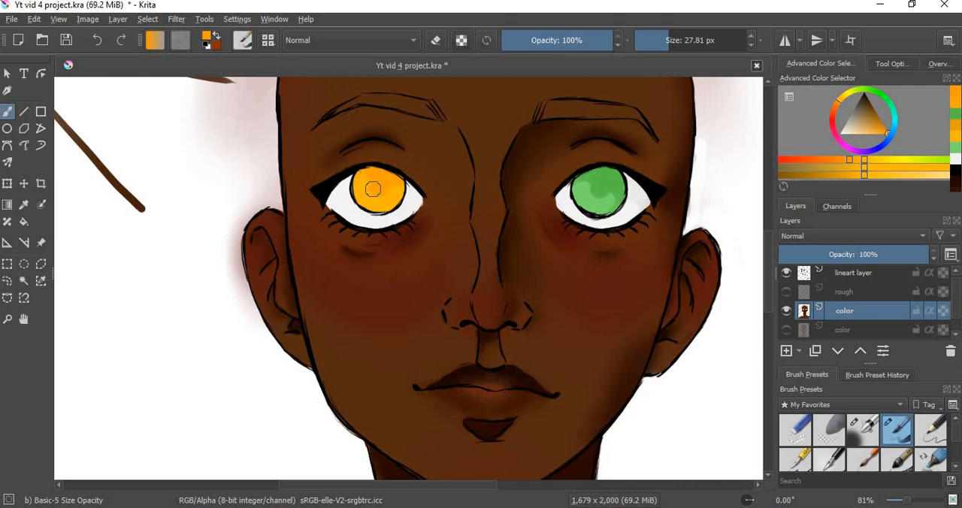
left_click_drag(373, 189, 388, 189)
Step: Shift the orange further toward red in stages, shading the left iris's upper area and dabbing a red-orange pupil
left_click(889, 137)
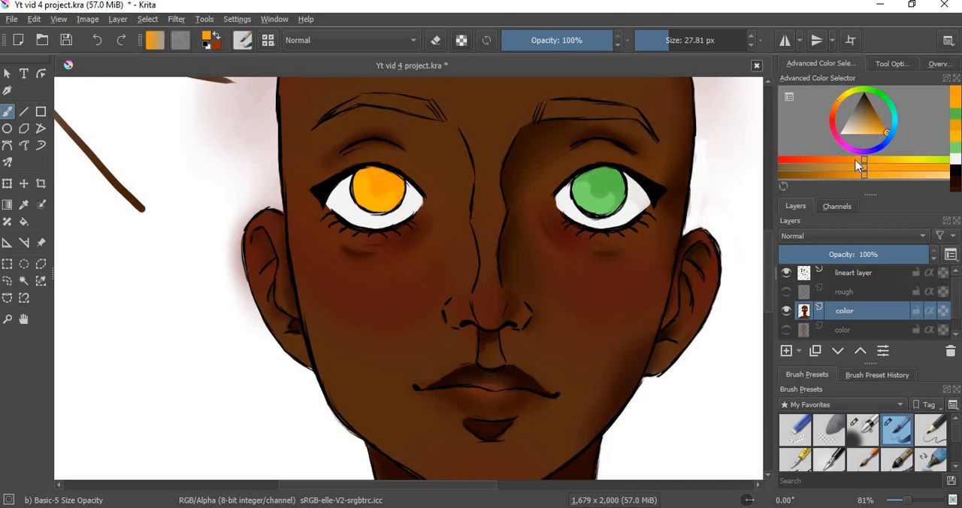
left_click(849, 165)
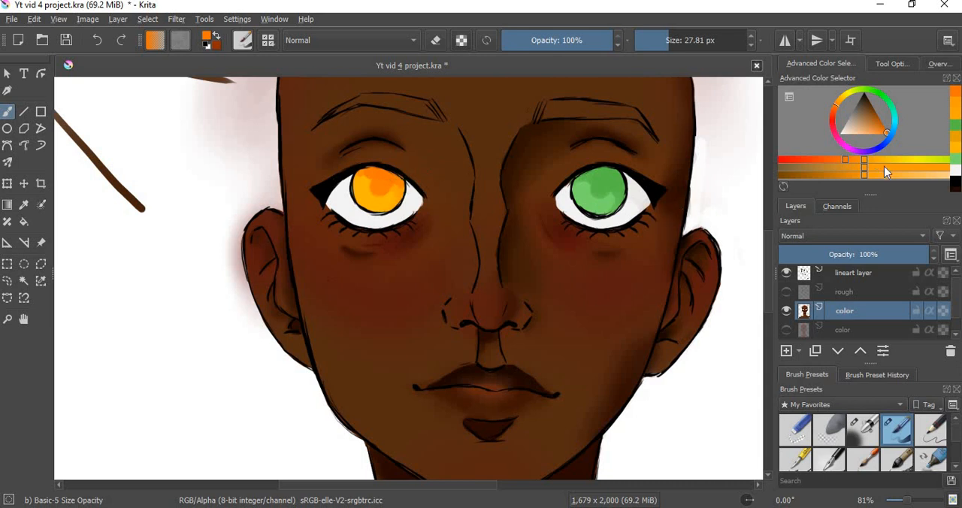
left_click(832, 160)
left_click_drag(378, 184, 384, 179)
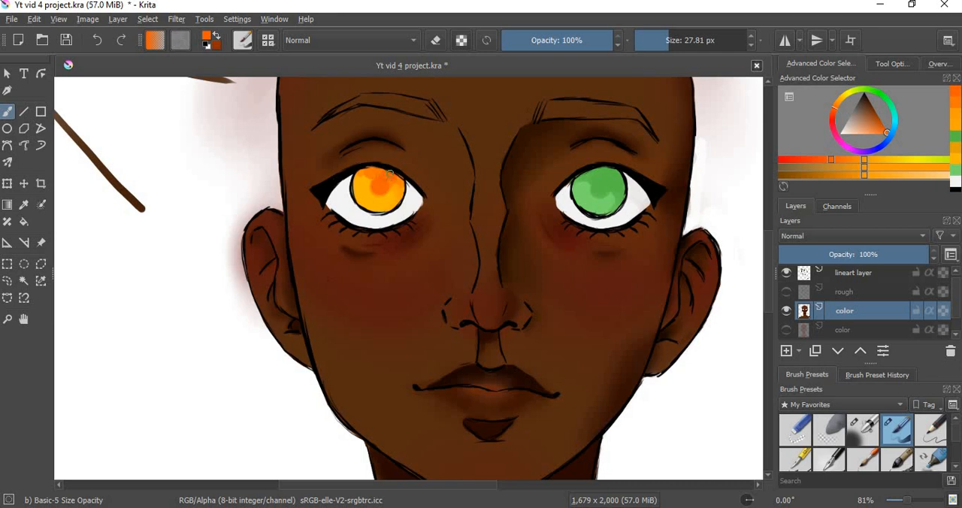
Step: Reuse the recent iris green, darken it in two stages, and shade the right iris's upper area and pupil
left_click(955, 142)
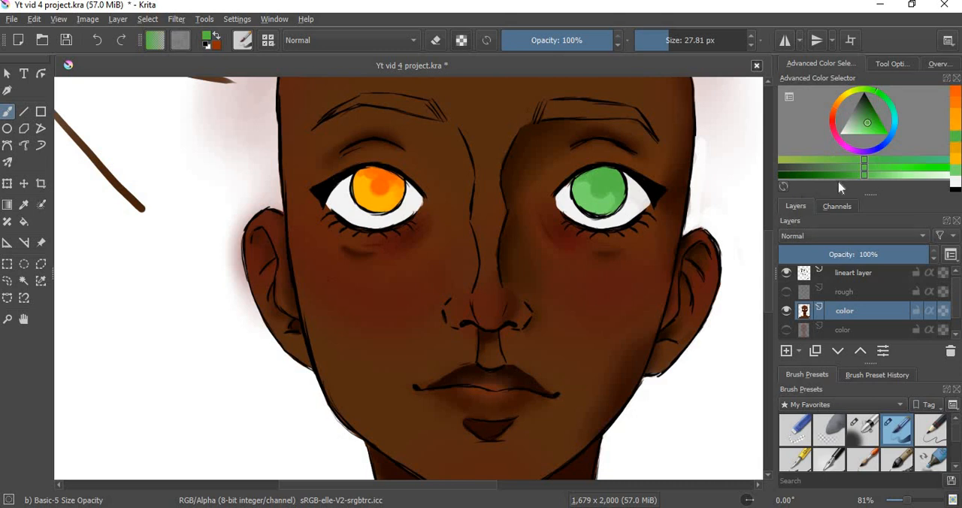
left_click(846, 176)
left_click_drag(599, 187, 601, 192)
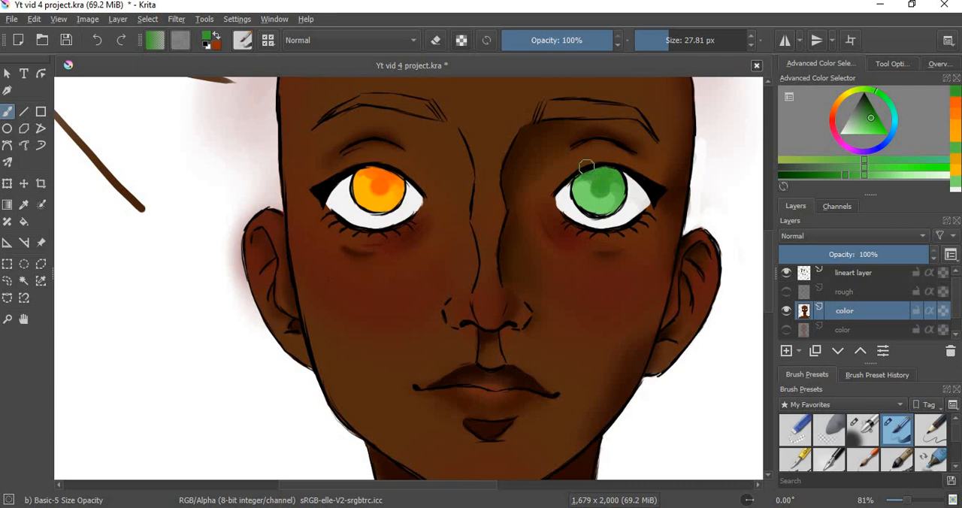
left_click(827, 176)
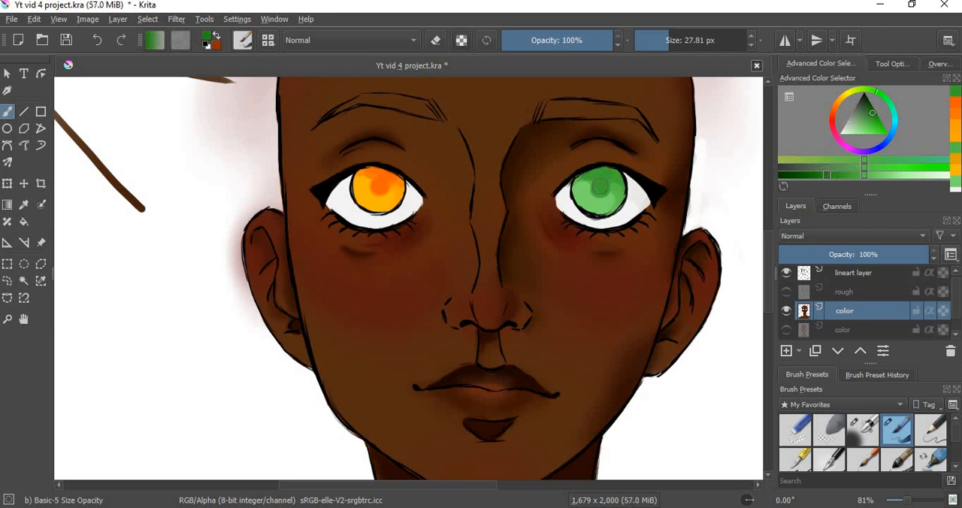
left_click_drag(600, 187, 601, 192)
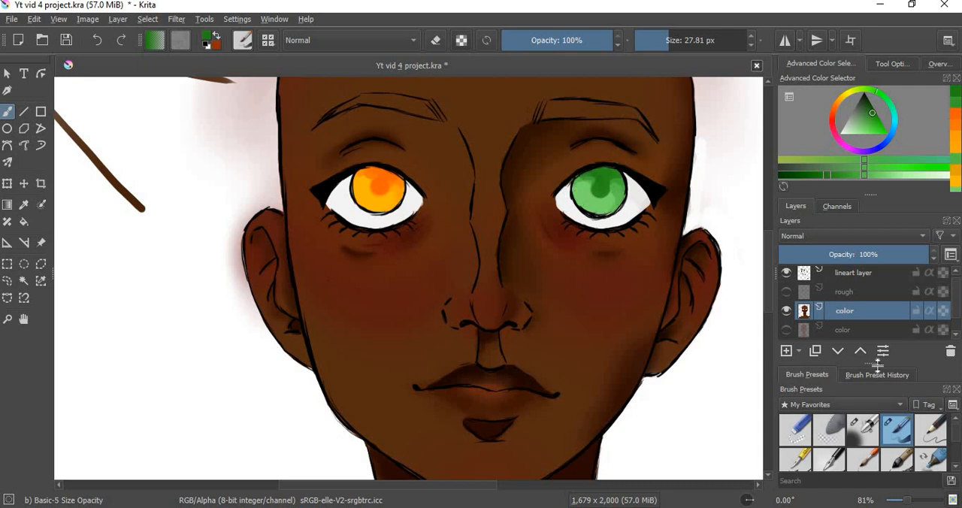
Step: Blend the shading around the pupils of both irises with the Blender Blur brush
scroll(890, 463, "down", 2)
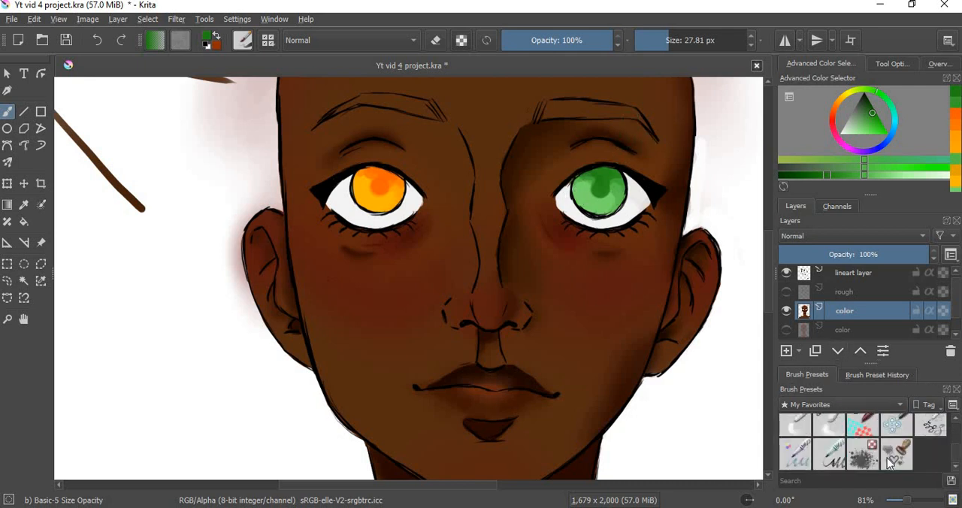
left_click(830, 430)
mouse_move(380, 187)
left_mouse_down()
mouse_move(399, 186)
mouse_move(379, 200)
mouse_move(360, 184)
mouse_move(371, 179)
mouse_move(365, 173)
mouse_move(356, 179)
mouse_move(386, 187)
left_mouse_up()
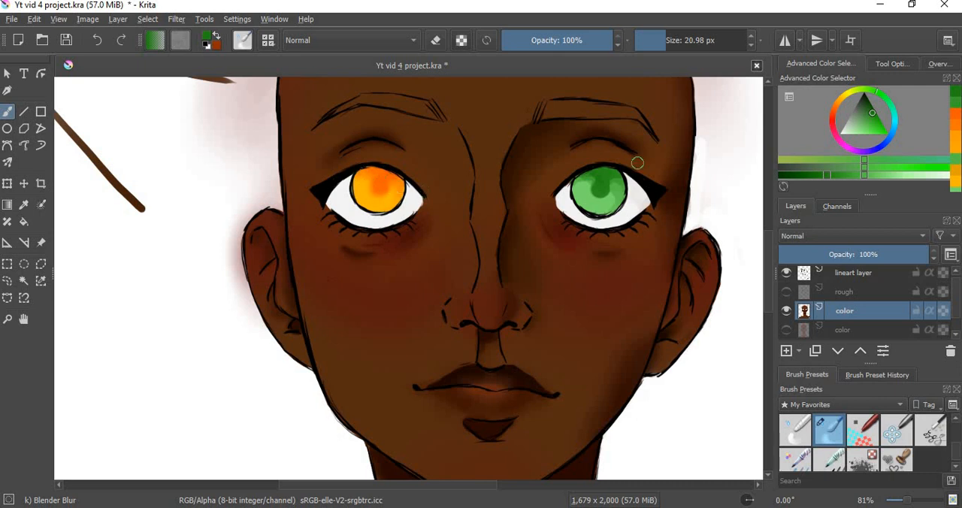
mouse_move(604, 200)
left_mouse_down()
mouse_move(612, 191)
mouse_move(597, 195)
left_mouse_up()
mouse_move(586, 176)
left_mouse_down()
mouse_move(575, 194)
mouse_move(618, 190)
mouse_move(615, 203)
mouse_move(612, 189)
left_mouse_up()
Step: Outline a small inner pupil in the green iris in very dark green with the 5 px Ink-3 Gpen brush
left_click(869, 109)
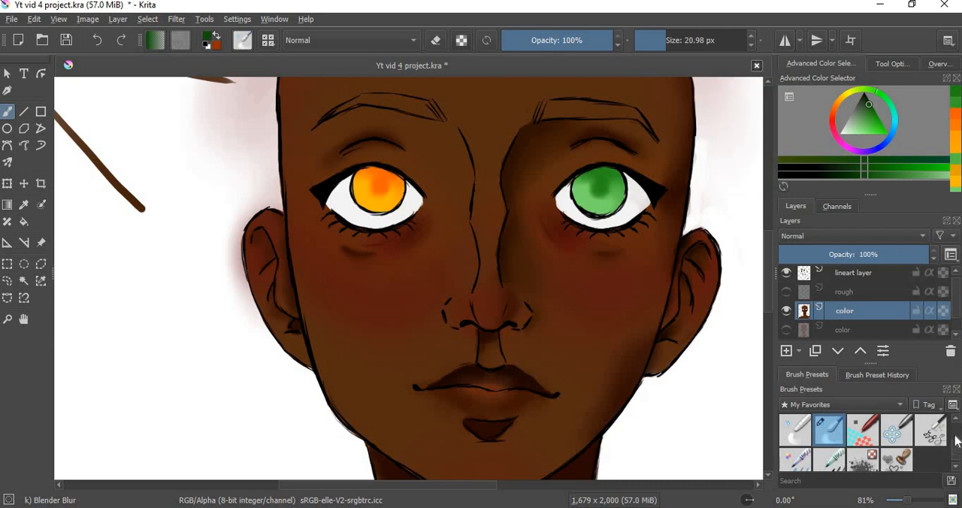
scroll(927, 424, "down", 2)
left_click(795, 453)
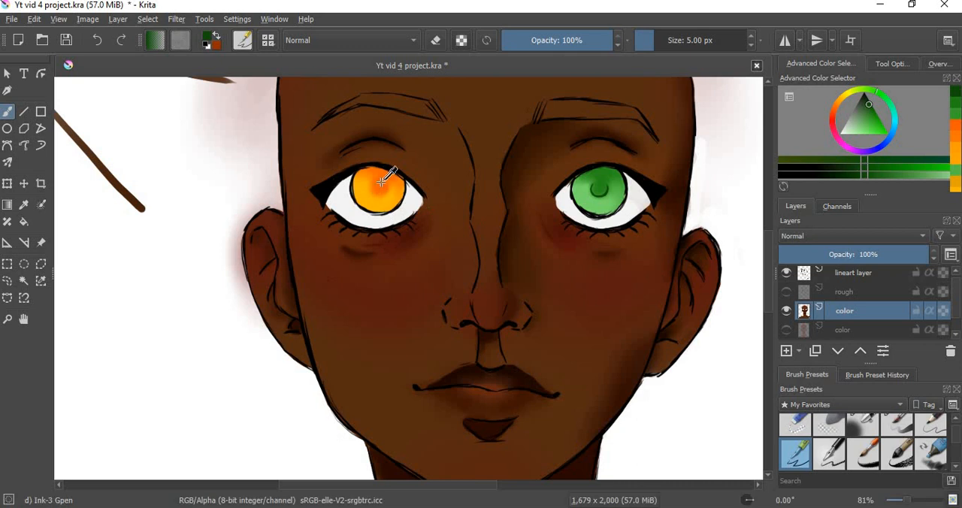
Step: Draw a burnt-orange inner pupil in the left iris, and fill the right inner pupil with the recent dark green
left_click(393, 208, "ctrl")
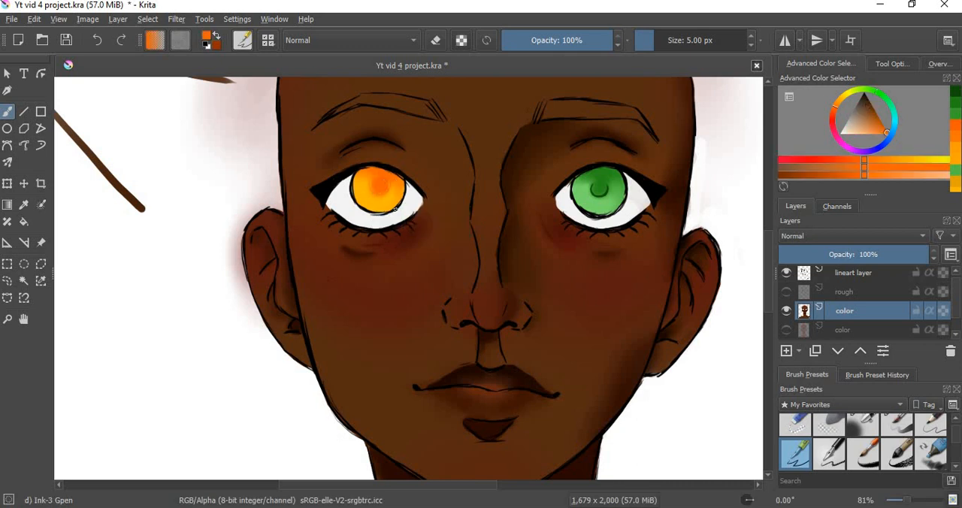
left_click(881, 124)
left_click_drag(882, 124, 878, 120)
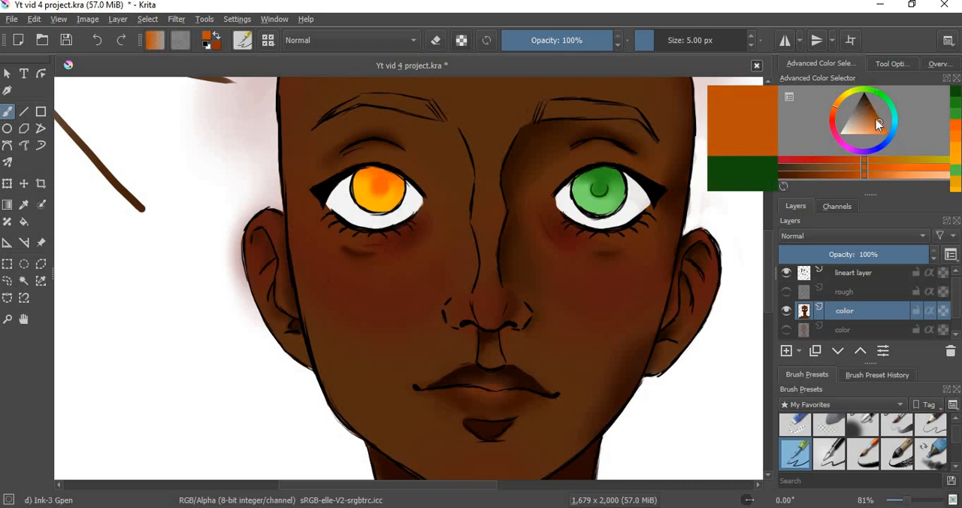
left_click_drag(389, 190, 387, 189)
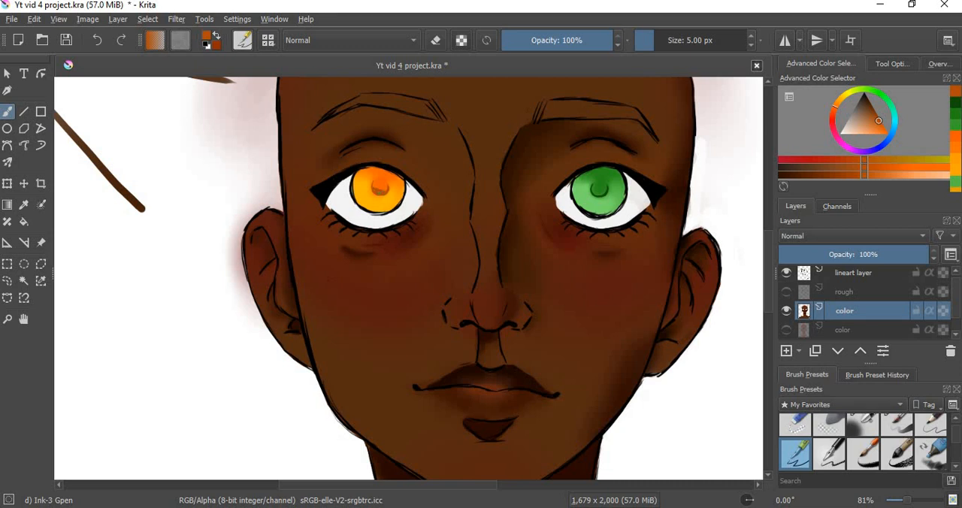
left_click(955, 98)
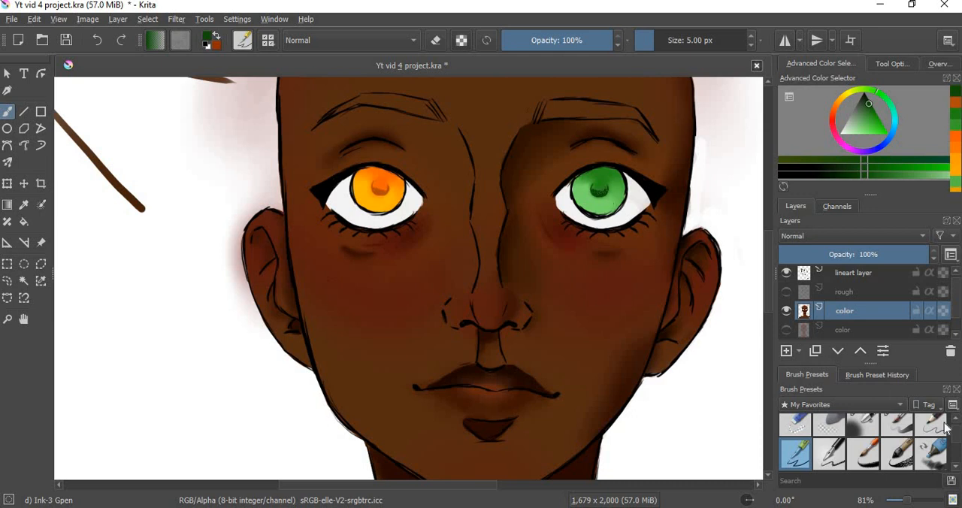
Step: Soften the newly inked pupils into the irises with the Blender Blur brush
scroll(827, 432, "down", 3)
left_click(829, 426)
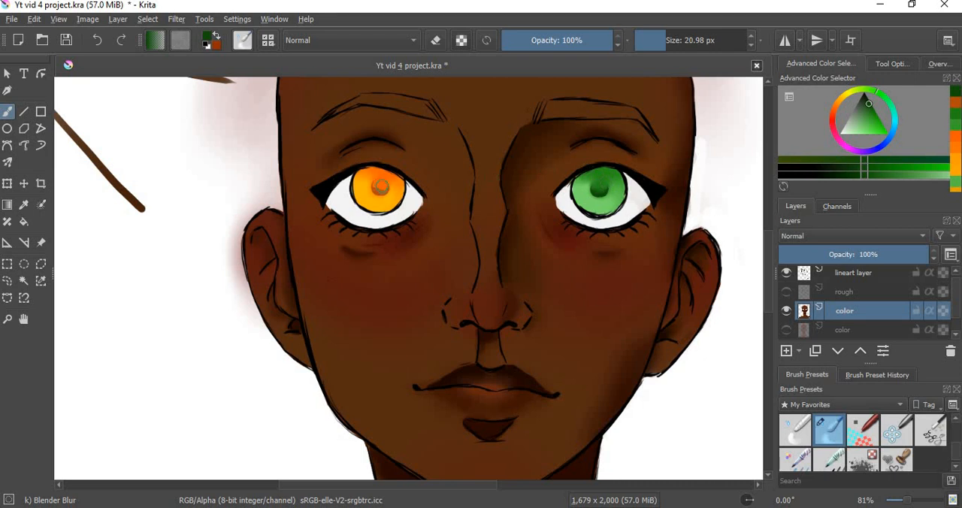
left_click_drag(381, 188, 379, 179)
Step: Shade the upper edge and pupil of the green iris in dark green with Airbrush Soft at 11.62 px
scroll(957, 436, "down", 3)
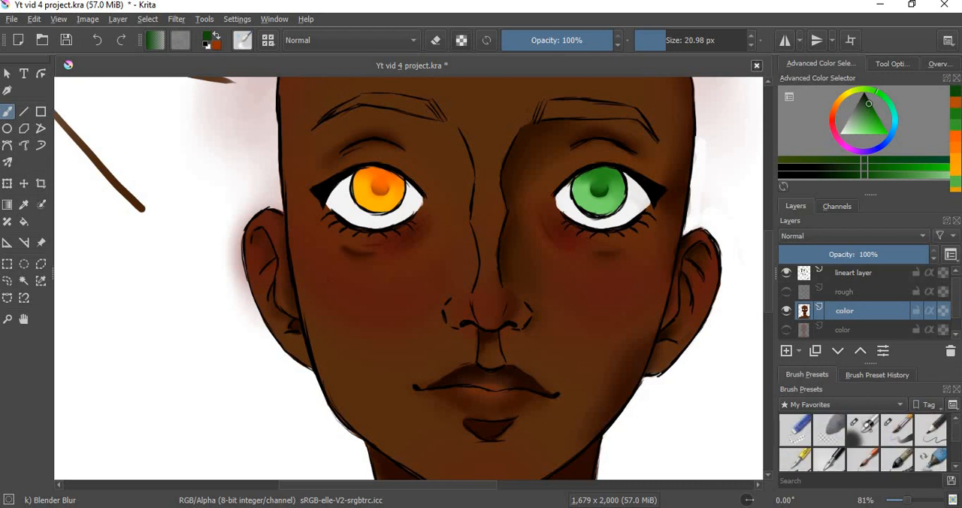
left_click(863, 430)
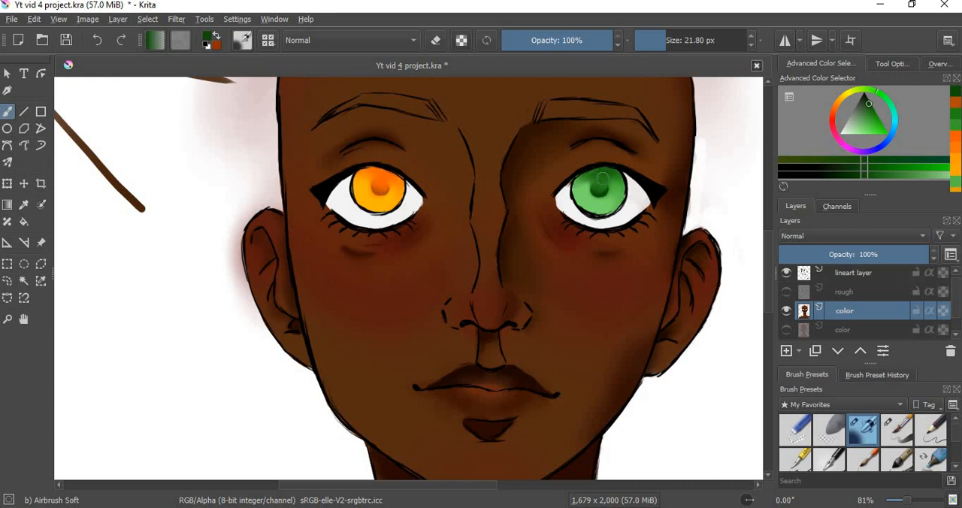
left_click_drag(604, 176, 620, 176)
left_click_drag(597, 189, 598, 190)
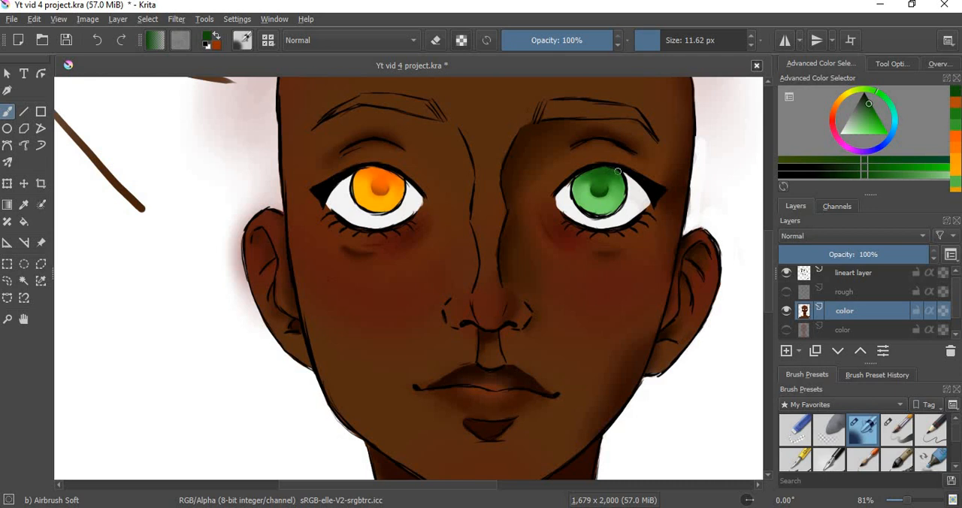
left_click_drag(598, 171, 578, 179)
Step: Sample the left iris's orange, darken it to brownish orange, and airbrush shading on that iris's pupil and upper edge
left_click(382, 197, "ctrl")
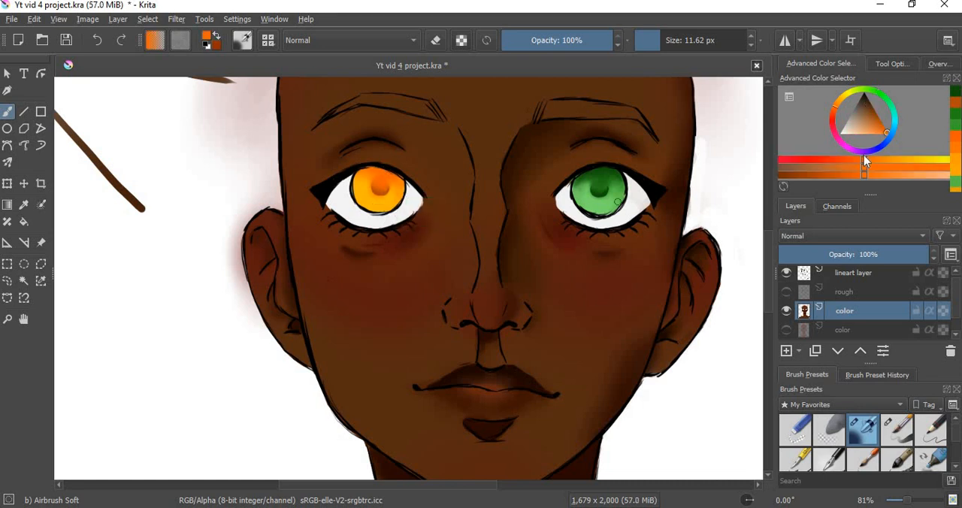
left_click(877, 118)
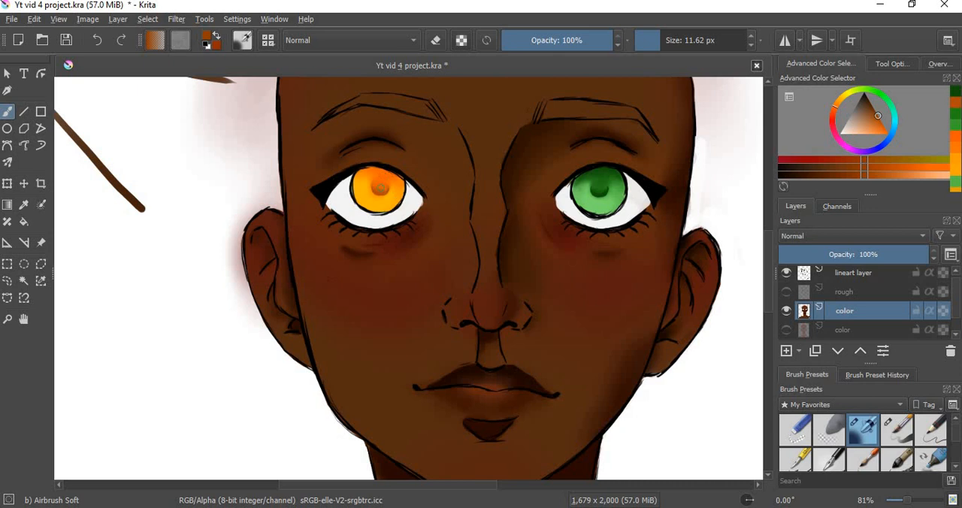
mouse_move(369, 179)
left_mouse_down("shift")
mouse_move(402, 186)
mouse_move(362, 176)
mouse_move(358, 197)
mouse_move(369, 183)
mouse_move(360, 184)
mouse_move(392, 173)
mouse_move(396, 185)
mouse_move(369, 195)
left_mouse_up("shift")
mouse_move(384, 164)
left_mouse_down()
mouse_move(371, 166)
mouse_move(392, 177)
mouse_move(365, 173)
mouse_move(353, 188)
mouse_move(380, 185)
left_mouse_up()
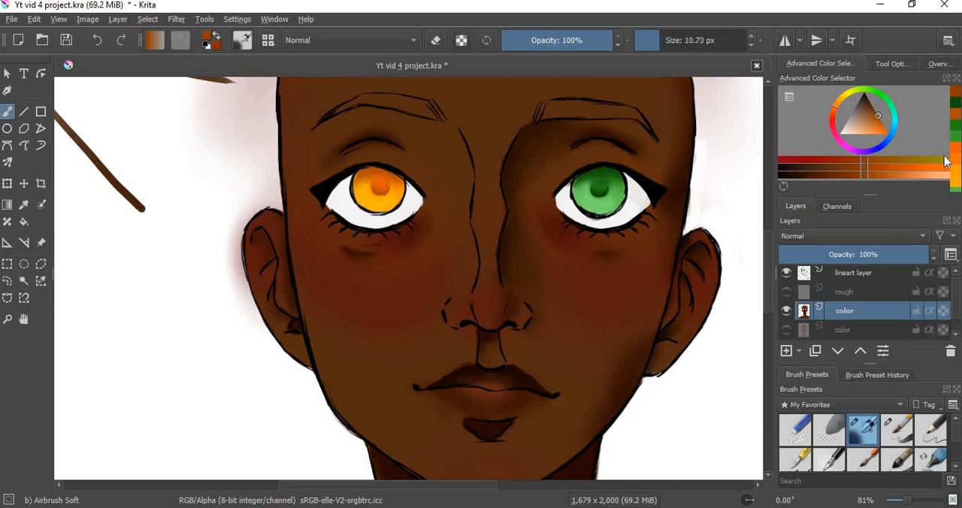
Step: Sample the light iris green, shift it toward bluish green, and paint a lower highlight in the right iris with Basic-5 Size Opacity
left_click(602, 206, "ctrl")
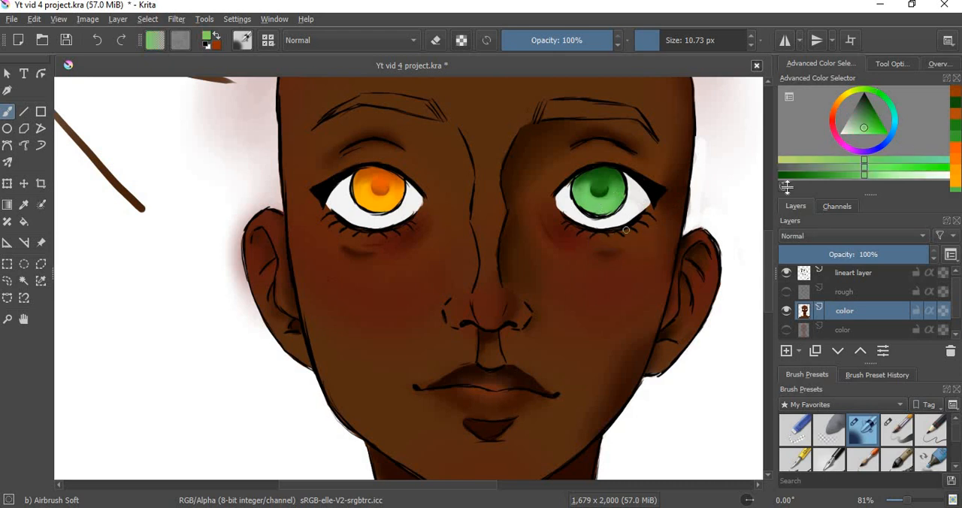
left_click(915, 170)
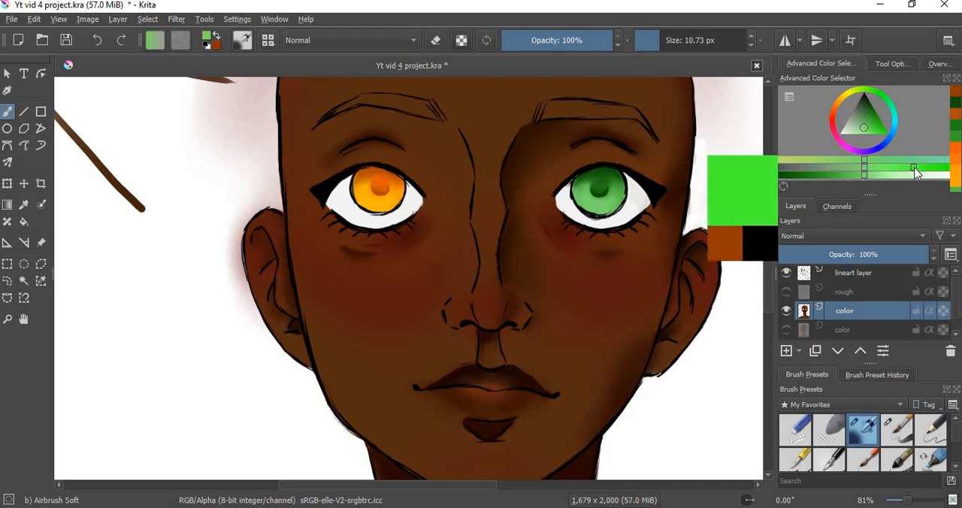
left_click(924, 167)
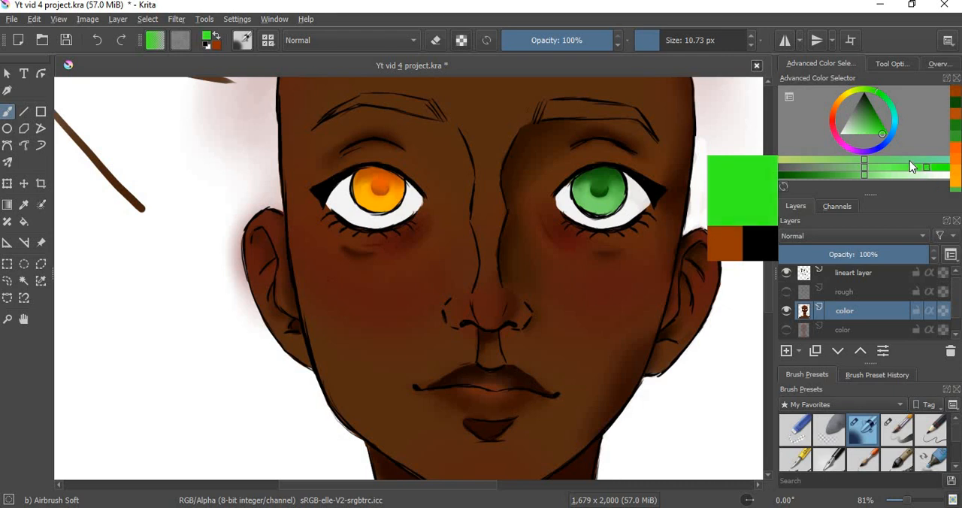
left_click(926, 168)
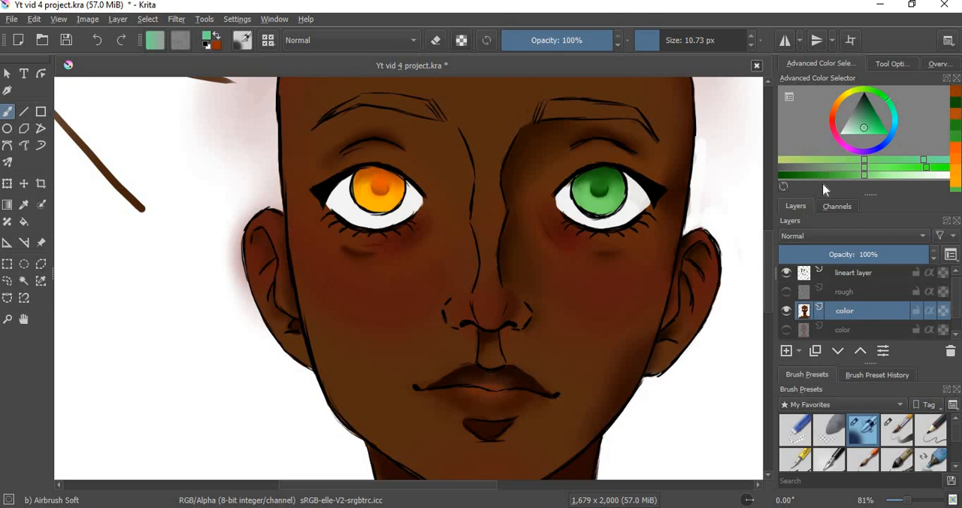
left_click(899, 432)
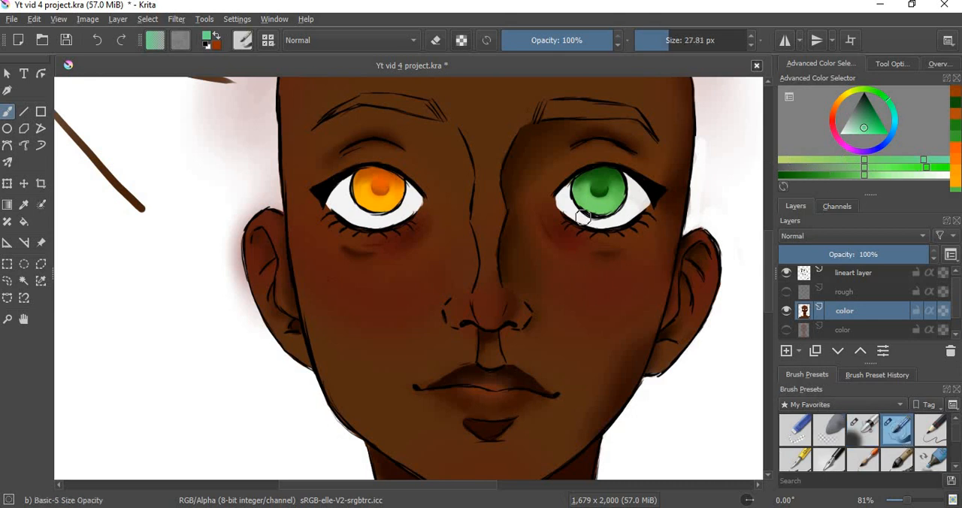
mouse_move(583, 217)
left_mouse_down()
mouse_move(606, 208)
mouse_move(581, 206)
left_mouse_up()
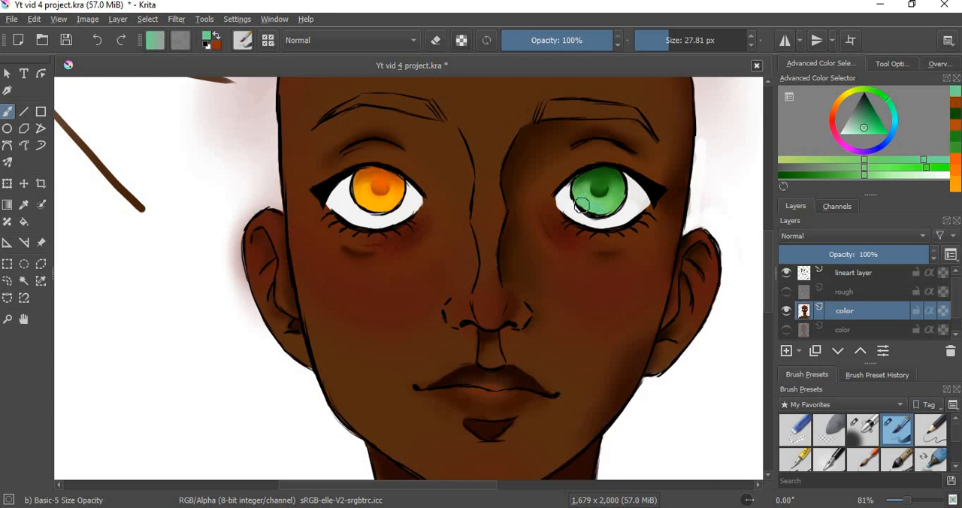
Step: Sample the left iris's golden orange, shift it to yellow, and paint a highlight along the lower part of that iris
left_click(370, 201, "ctrl")
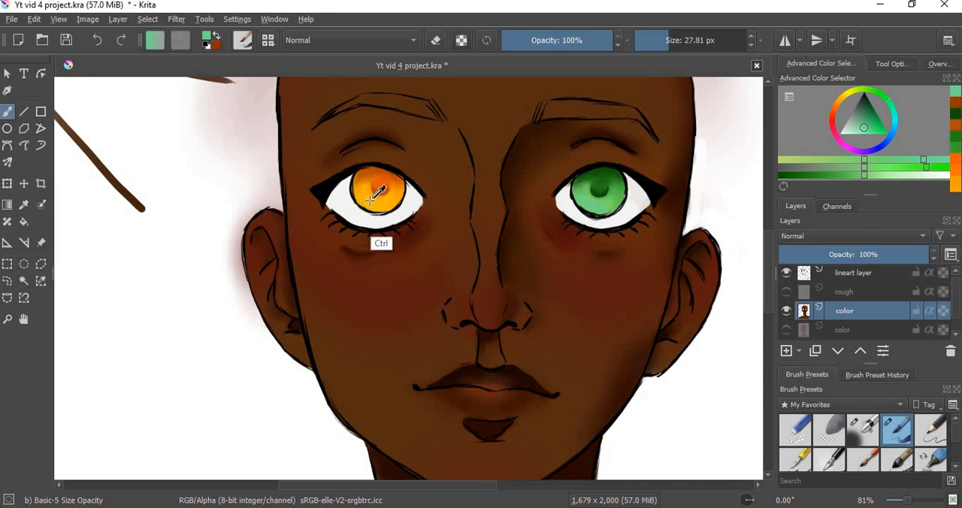
left_click(896, 159)
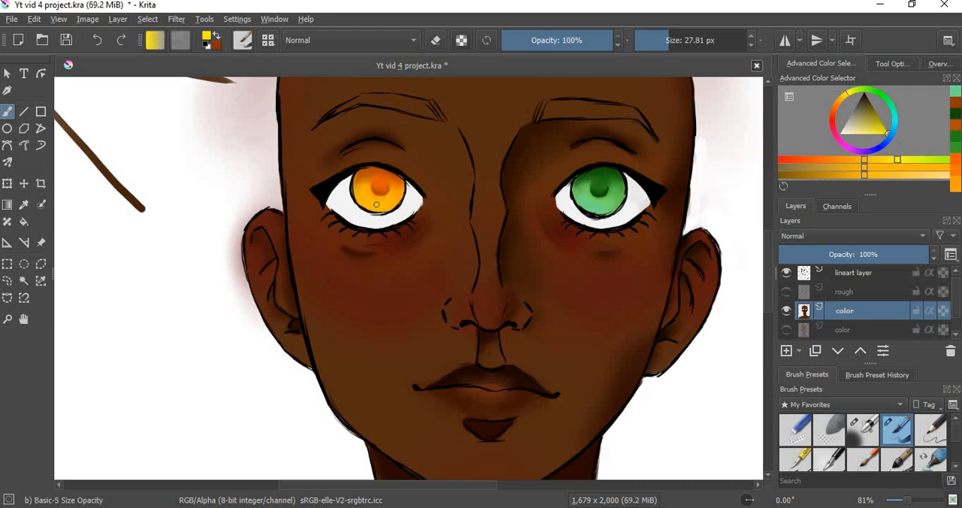
left_click_drag(373, 203, 367, 204)
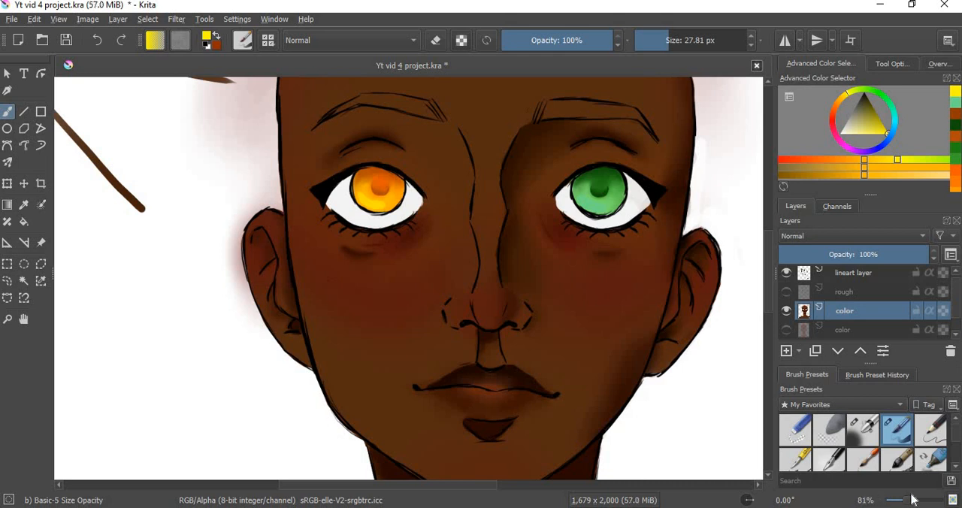
Step: Blend the yellow highlight into the lower part of the orange iris with Blender Blur at 20.98 px
scroll(833, 435, "down", 2)
left_click(829, 427)
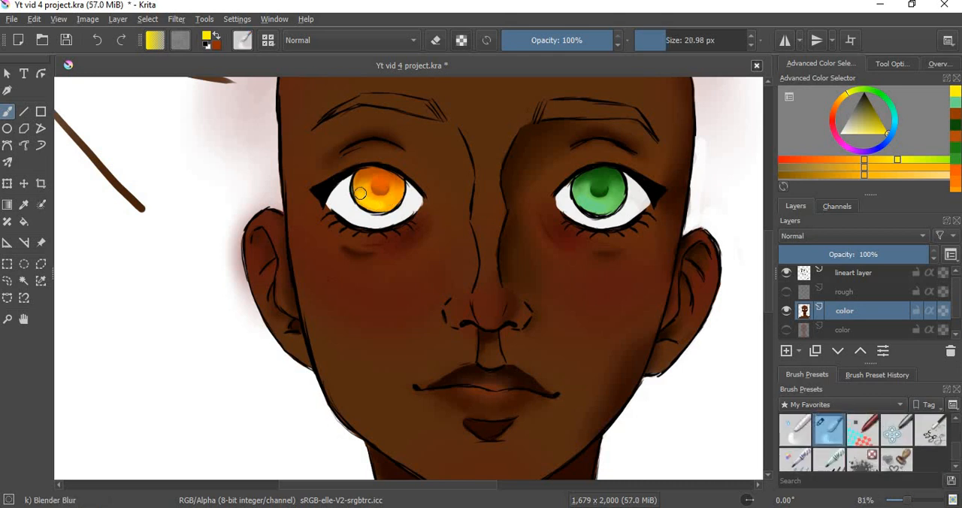
left_click_drag(360, 192, 387, 203)
Step: Choose a bright green and paint a lower highlight in the green iris with Basic-5 Size Opacity at 27.81 px
left_click_drag(881, 100, 870, 126)
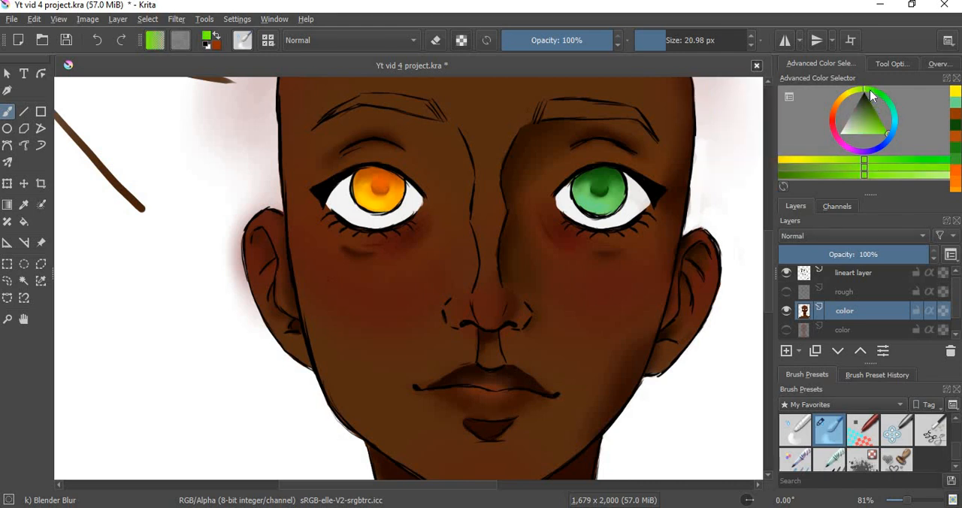
mouse_move(869, 90)
left_mouse_down()
mouse_move(889, 108)
mouse_move(876, 168)
left_mouse_up()
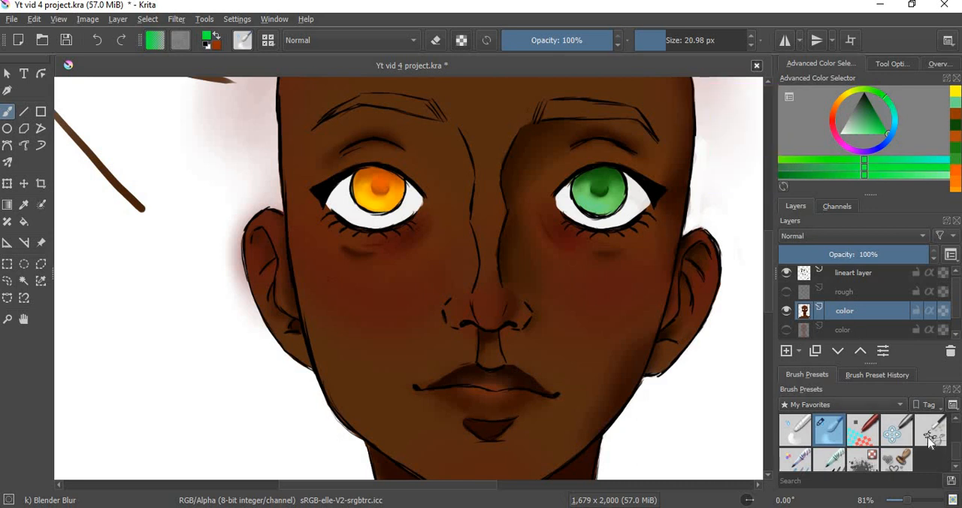
scroll(879, 450, "down", 2)
left_click(897, 430)
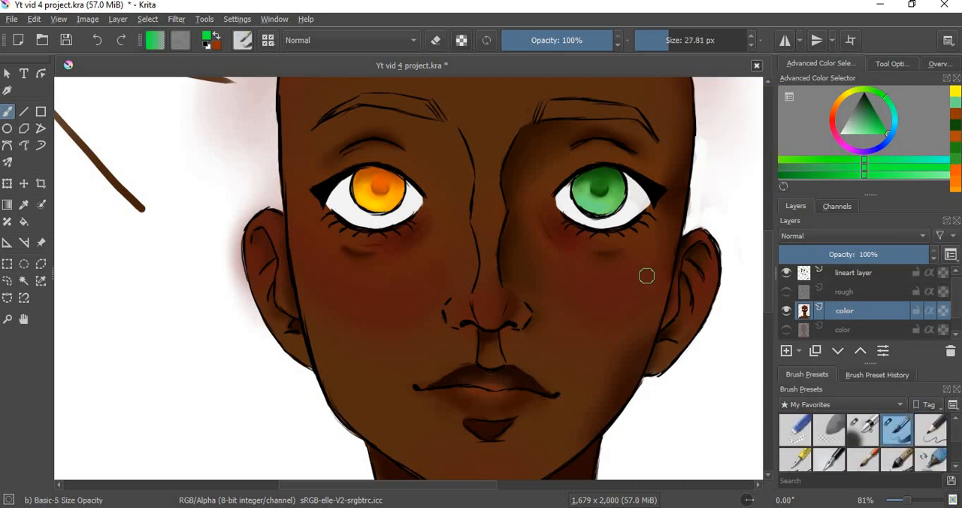
left_click_drag(594, 205, 584, 200)
Step: Soften the bright green highlight into the green iris with Blender Blur
scroll(957, 460, "down", 2)
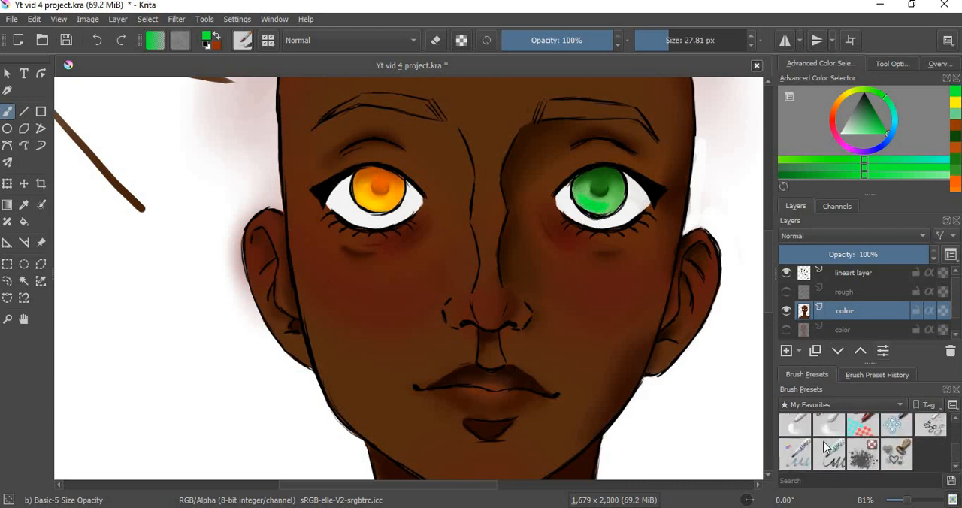
left_click(829, 430)
mouse_move(604, 221)
left_mouse_down()
mouse_move(579, 198)
mouse_move(591, 206)
mouse_move(577, 194)
mouse_move(596, 209)
left_mouse_up()
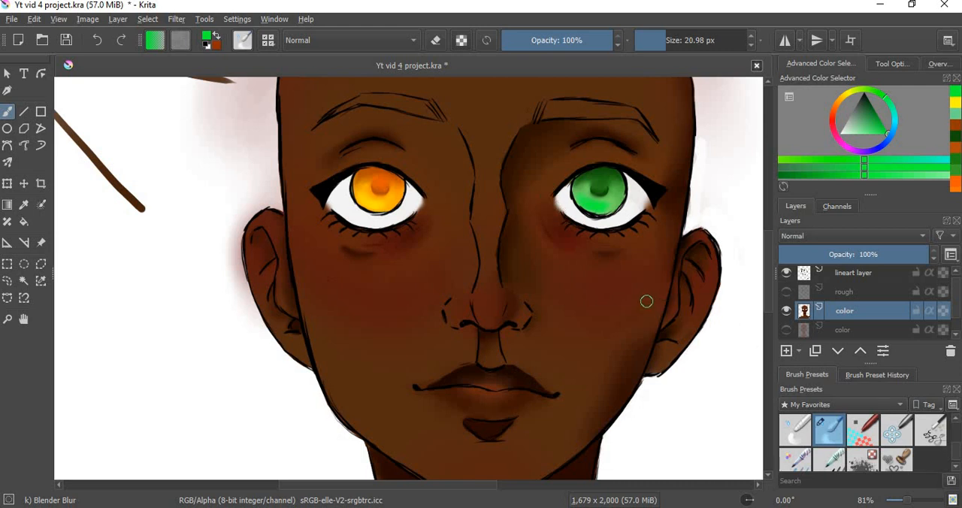
Step: Sample the eye white, darken it to light grey, and shade the upper whites of both eyes with Basic-5 Size Opacity
key("ctrl")
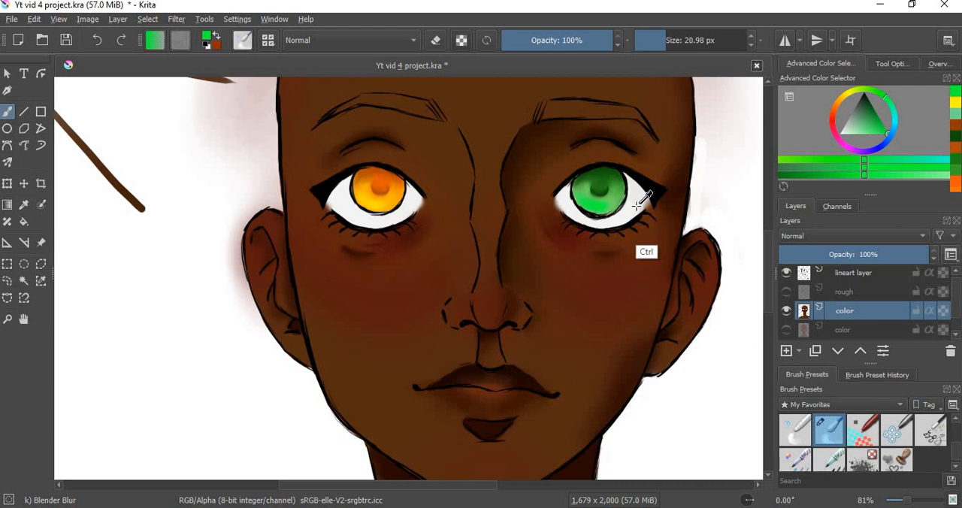
left_click(639, 197, "ctrl")
left_click(854, 172)
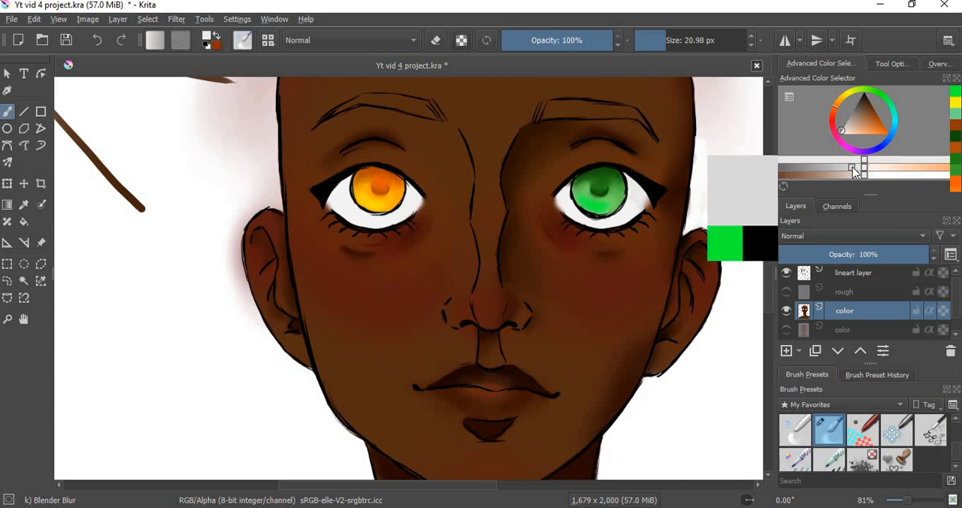
scroll(898, 443, "down", 2)
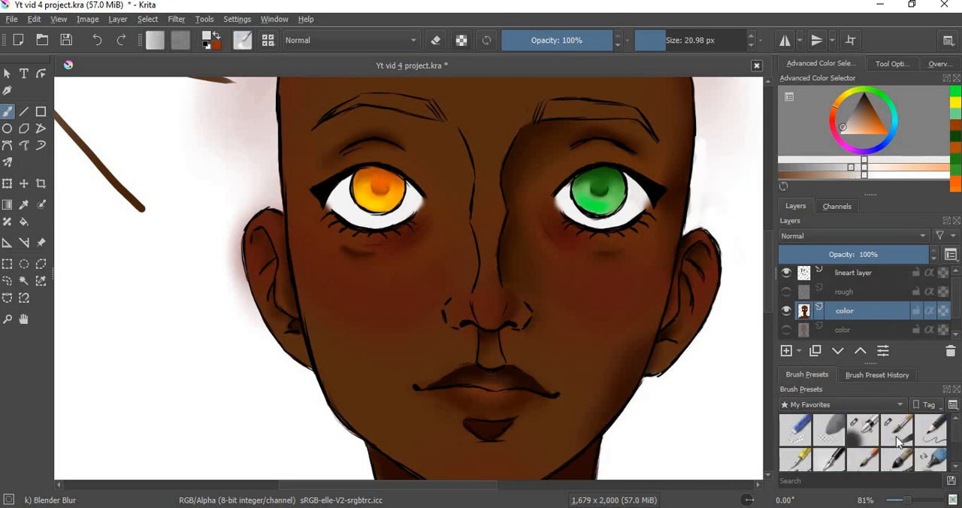
left_click(898, 442)
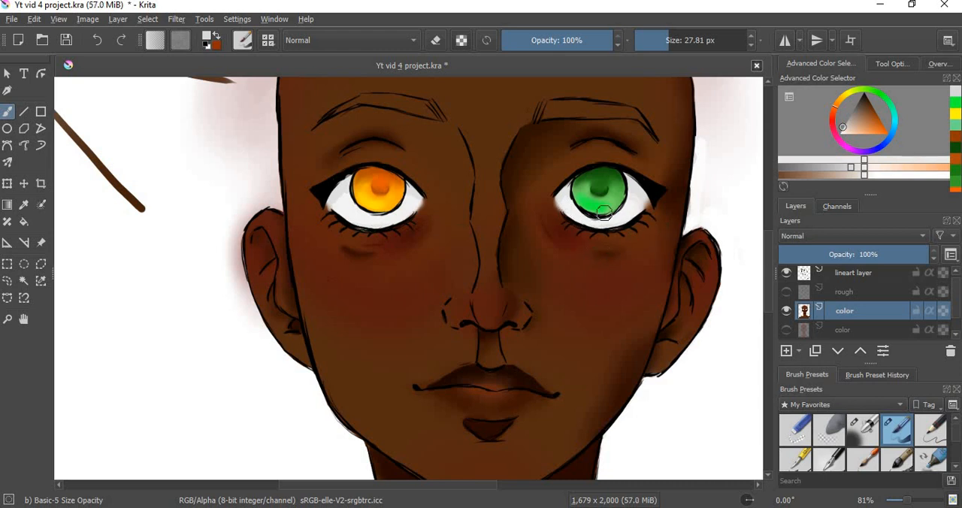
left_click(826, 166)
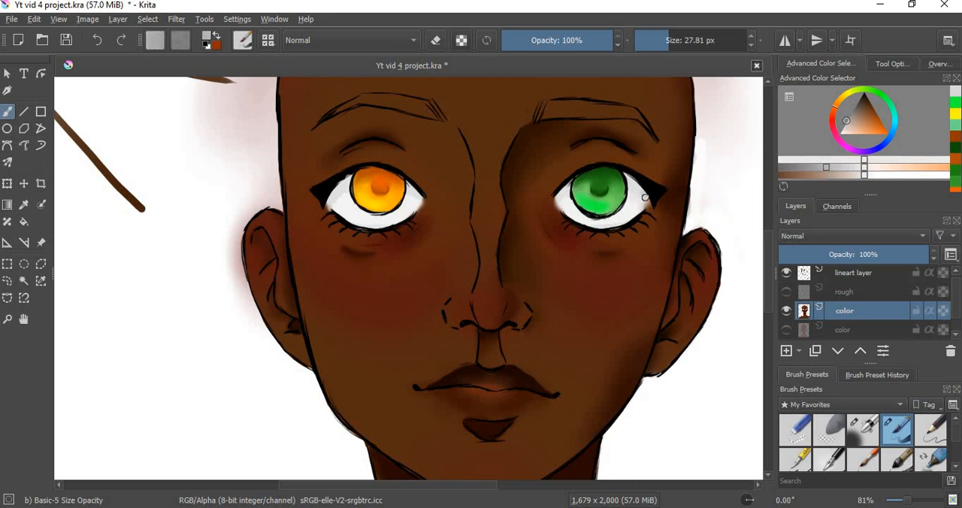
left_click_drag(645, 198, 623, 171)
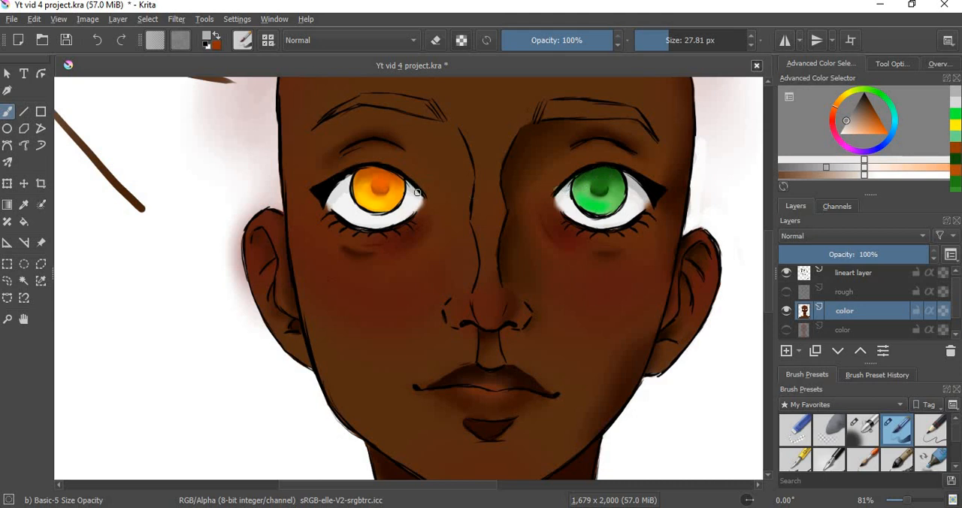
left_click_drag(417, 192, 410, 186)
left_click_drag(337, 189, 347, 180)
Step: Brighten the color to white and blend the grey shading into the whites of both eyes with Blender Blur
left_click(882, 176)
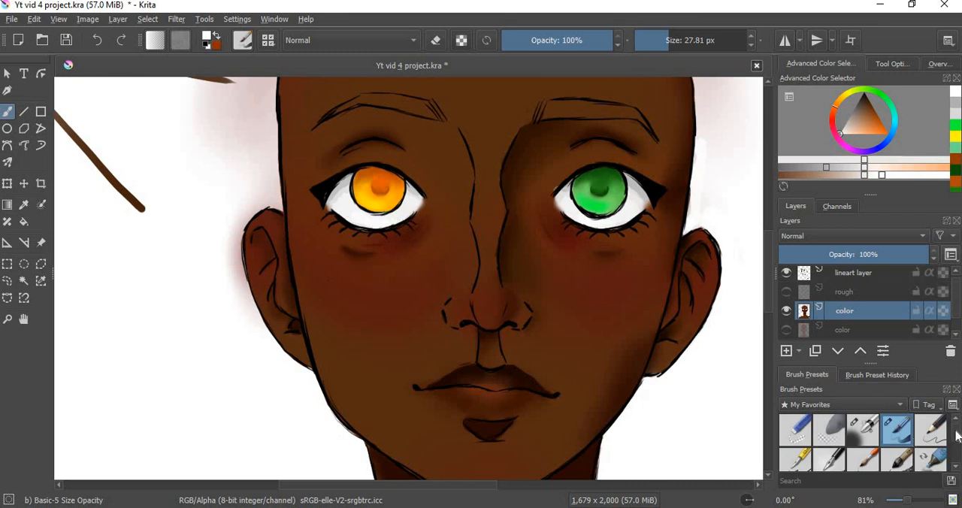
scroll(955, 437, "down", 2)
left_click(832, 430)
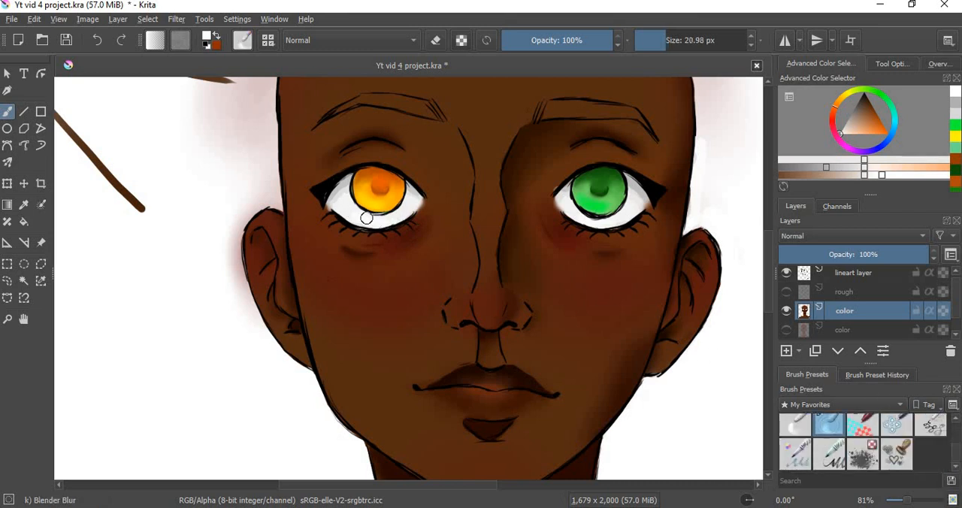
mouse_move(337, 183)
left_mouse_down()
mouse_move(348, 177)
mouse_move(335, 207)
left_mouse_up()
mouse_move(409, 195)
left_mouse_down()
mouse_move(400, 213)
mouse_move(353, 217)
mouse_move(374, 218)
left_mouse_up()
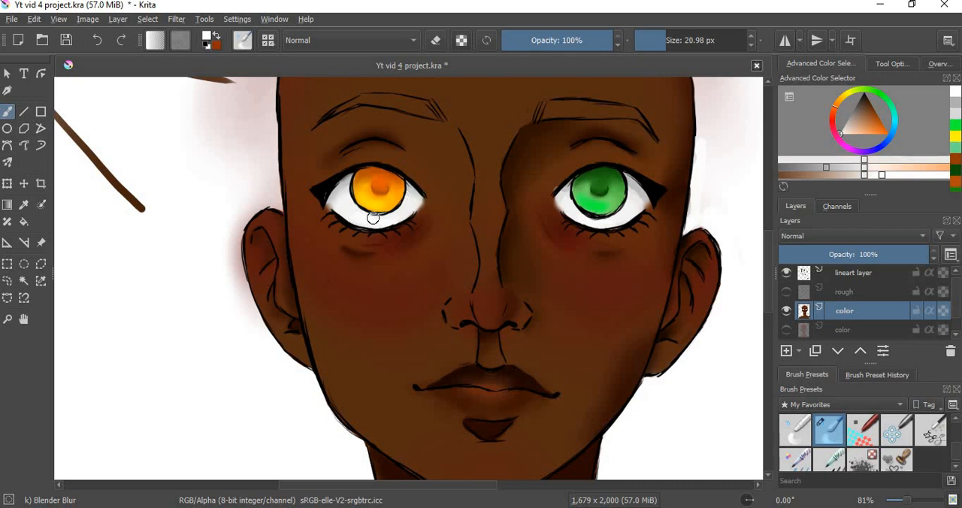
mouse_move(620, 219)
left_mouse_down()
mouse_move(569, 196)
mouse_move(561, 201)
mouse_move(552, 186)
mouse_move(563, 208)
mouse_move(600, 213)
mouse_move(633, 192)
left_mouse_up()
left_click(892, 176)
Step: Choose a near-black brown and fill in both eyebrows with Basic-5 Size Opacity, reducing the brush to 19.63 px
mouse_move(769, 287)
left_mouse_down()
mouse_move(767, 249)
mouse_move(769, 292)
mouse_move(769, 279)
left_mouse_up()
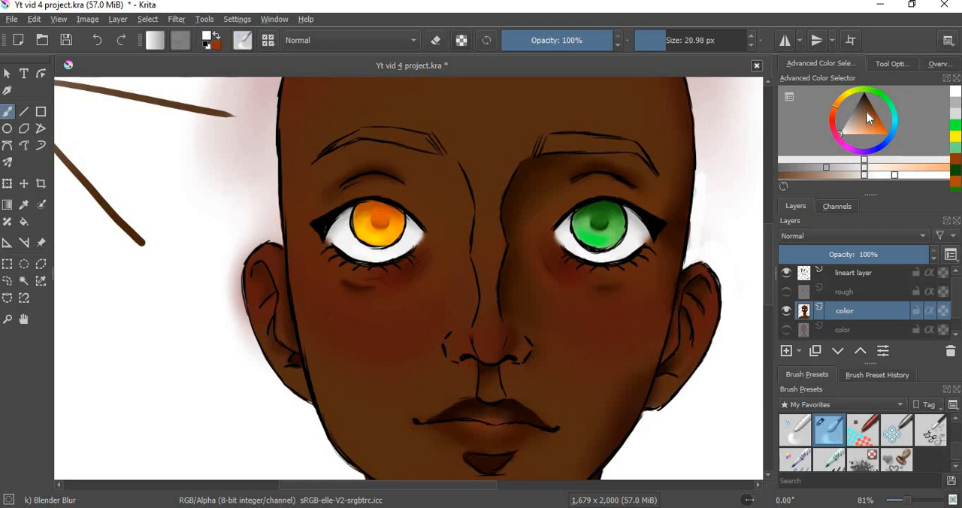
left_click_drag(868, 117, 866, 99)
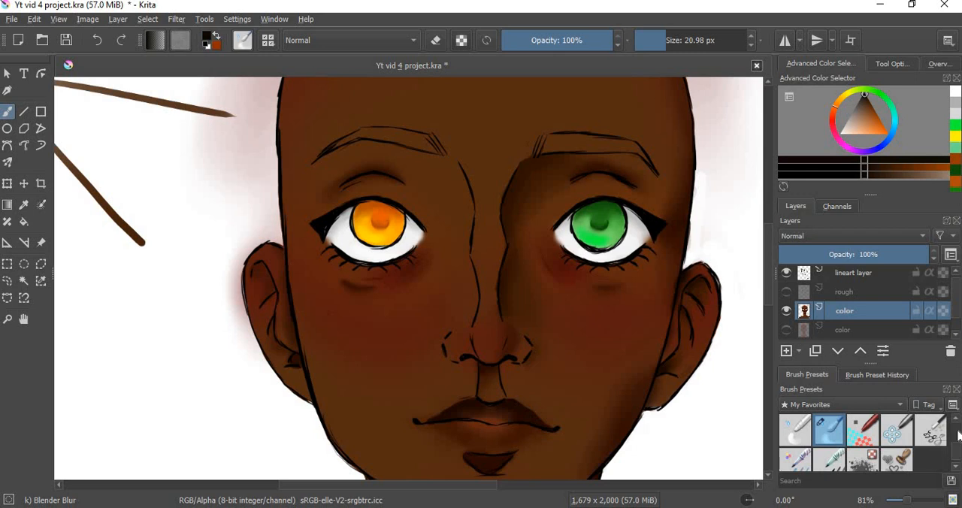
scroll(958, 456, "down", 2)
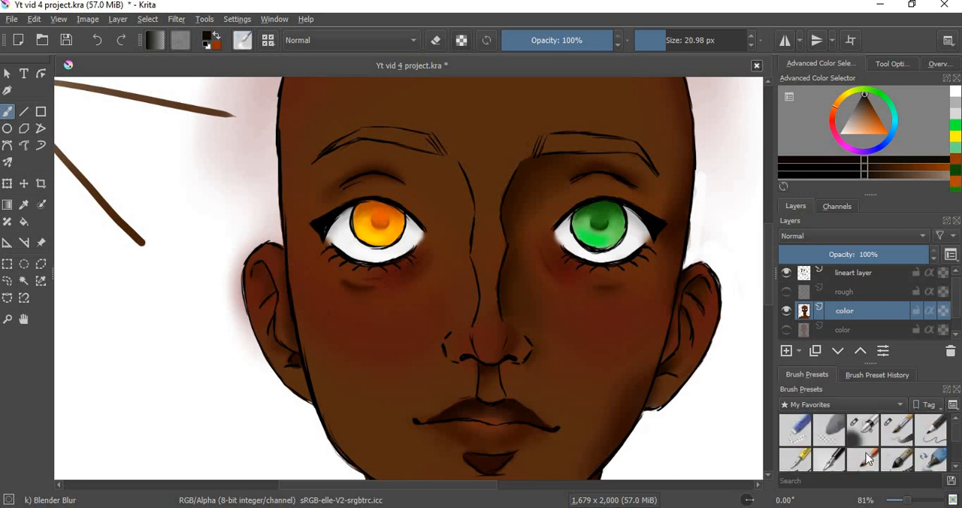
left_click(896, 430)
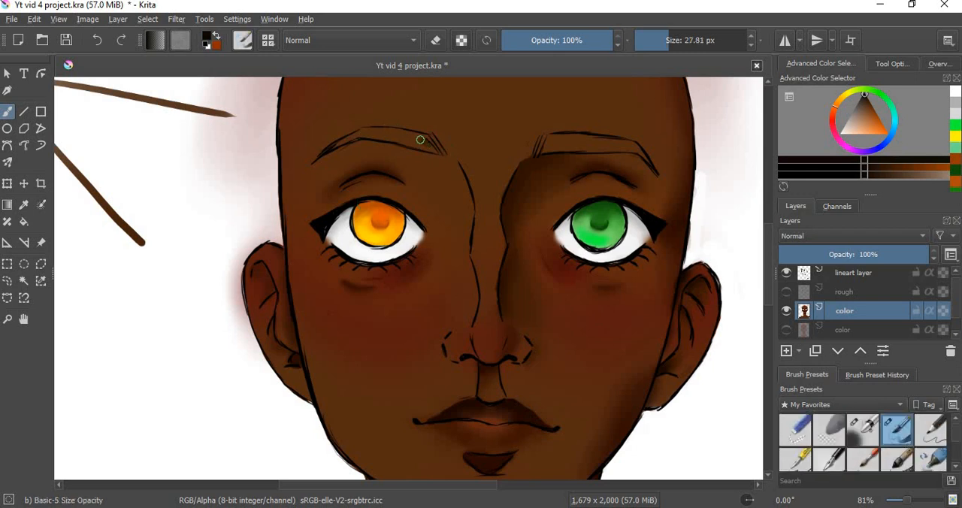
left_click_drag(413, 138, 454, 154)
left_click(857, 174)
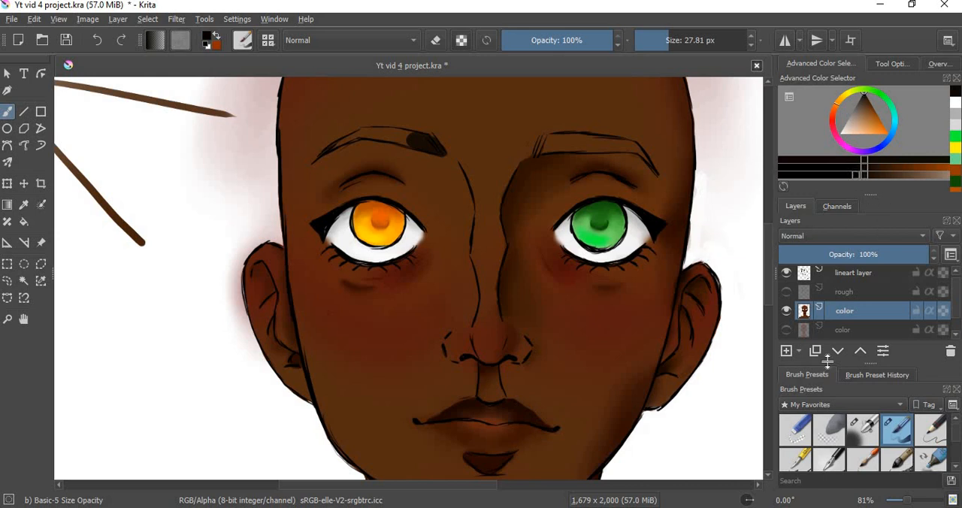
left_click_drag(428, 141, 422, 141, "shift")
mouse_move(428, 142)
left_mouse_down()
mouse_move(442, 152)
mouse_move(381, 133)
mouse_move(387, 139)
left_mouse_up()
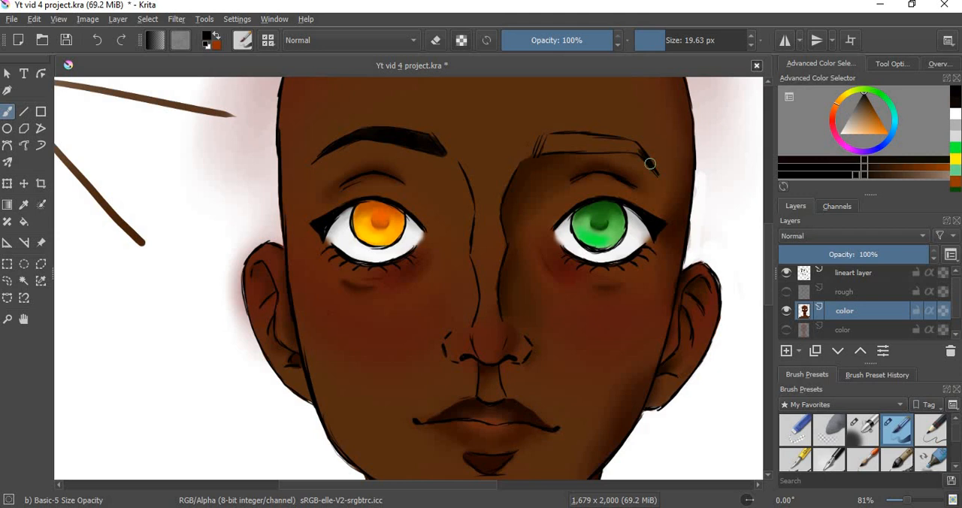
mouse_move(635, 147)
left_mouse_down()
mouse_move(580, 146)
mouse_move(628, 147)
left_mouse_up()
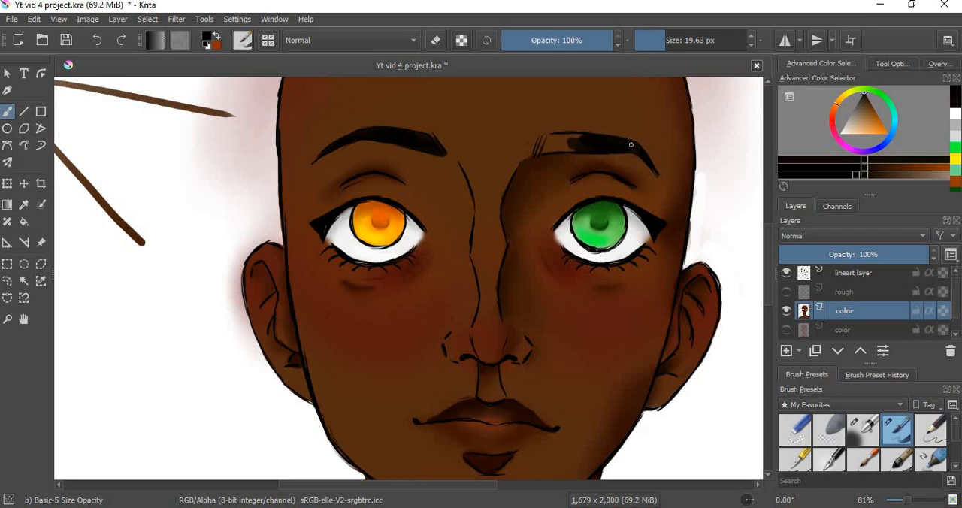
left_click_drag(576, 140, 558, 145)
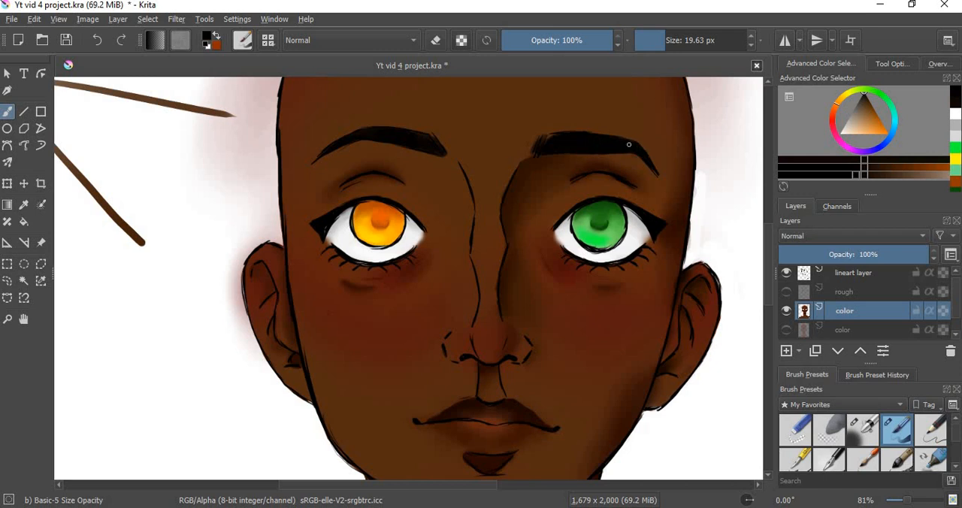
Step: Draw fine dark brown hair strokes in both eyebrows with Ink-3 Gpen at 5.00 px
left_click(797, 455)
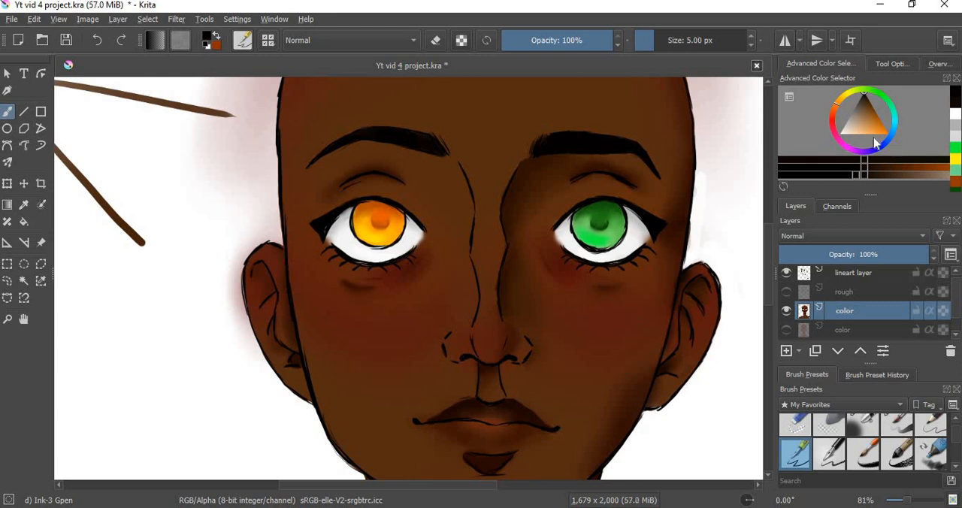
left_click(882, 175)
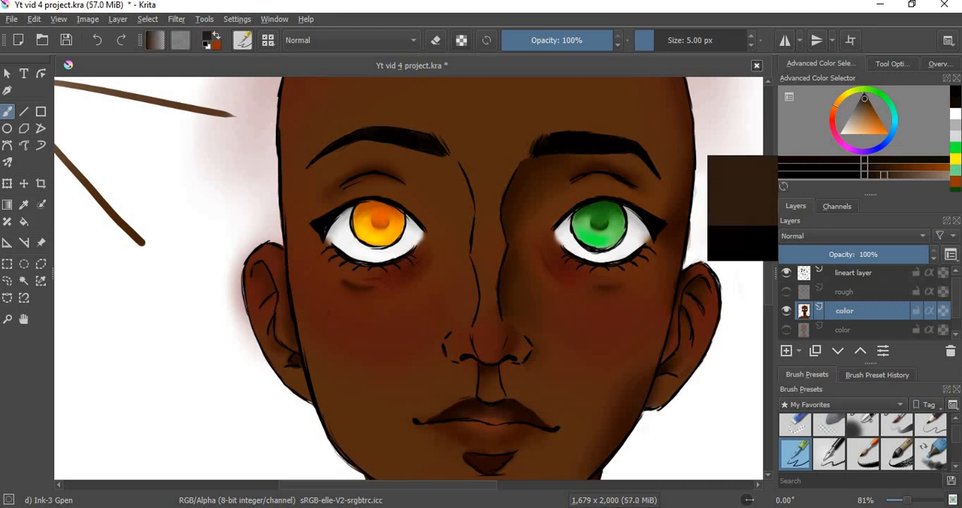
left_click_drag(584, 144, 573, 145)
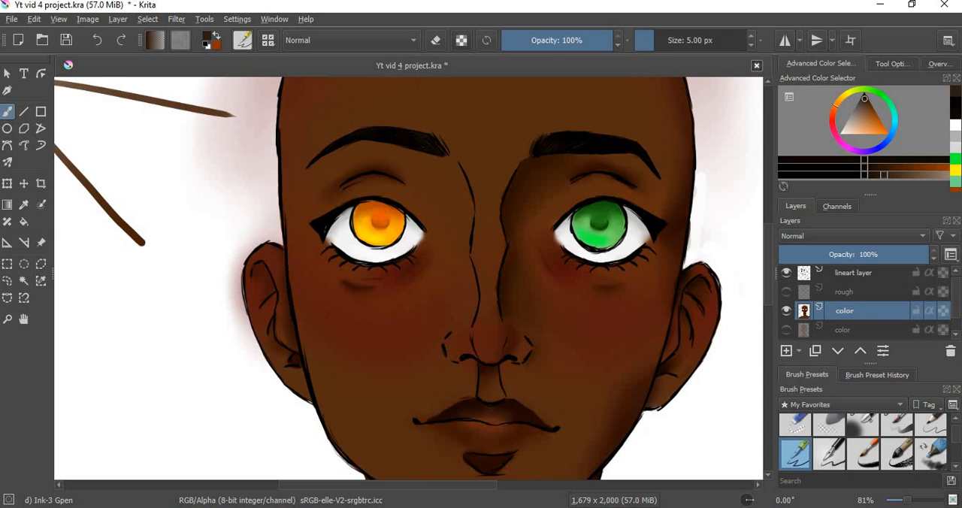
left_click(876, 178)
left_click_drag(408, 146, 378, 130)
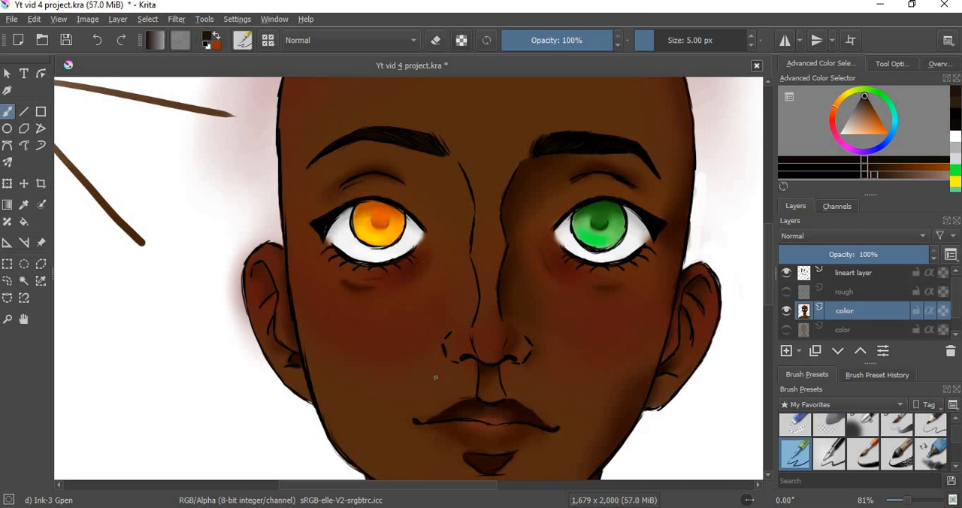
Step: Sample the nose bridge brown, lighten it, and paint highlights on the bridge, nostril, tip and philtrum with Basic-5 Size Opacity at 19.63 px
left_click(485, 238, "ctrl")
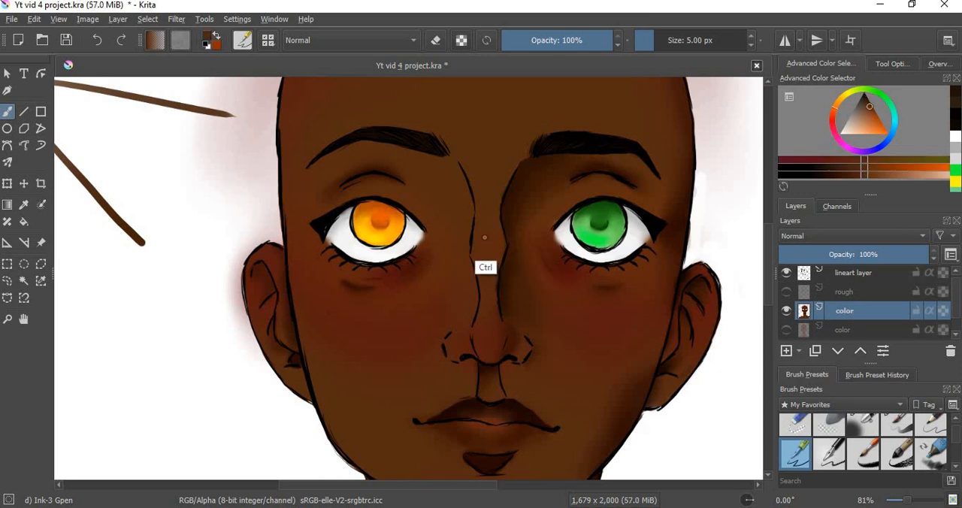
left_click(893, 178)
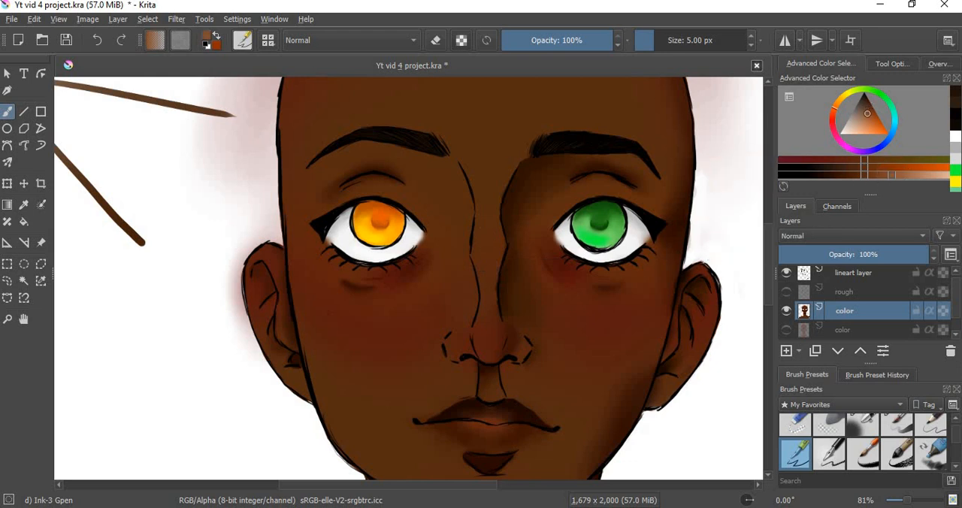
left_click(900, 427)
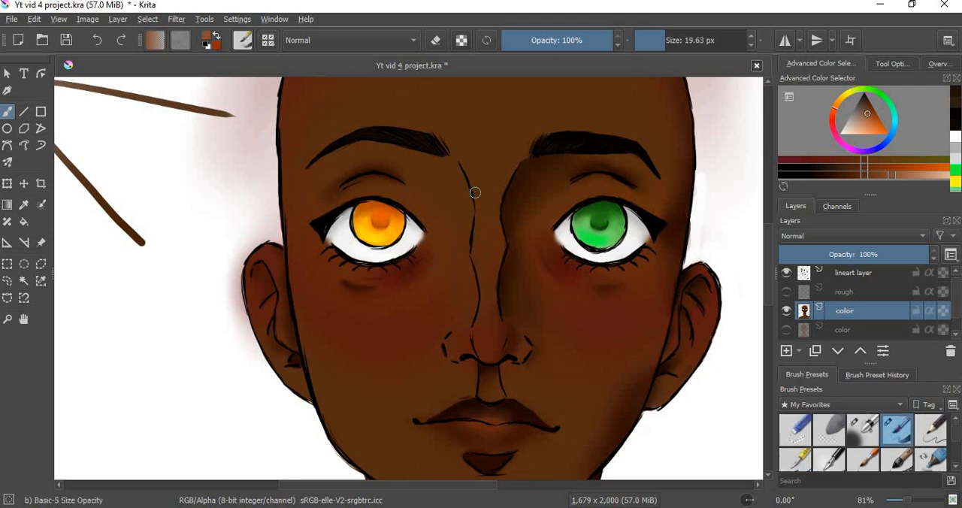
left_click_drag(469, 177, 481, 282)
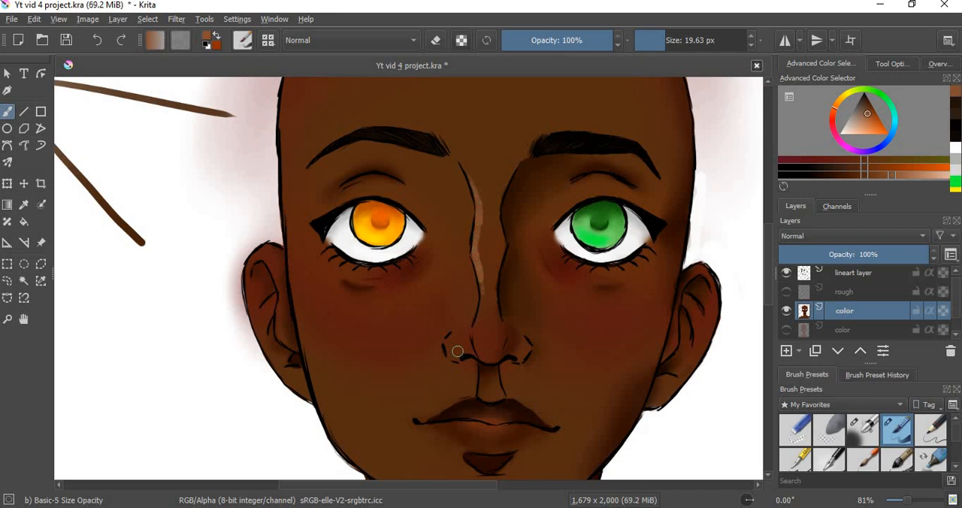
left_click_drag(453, 336, 448, 345)
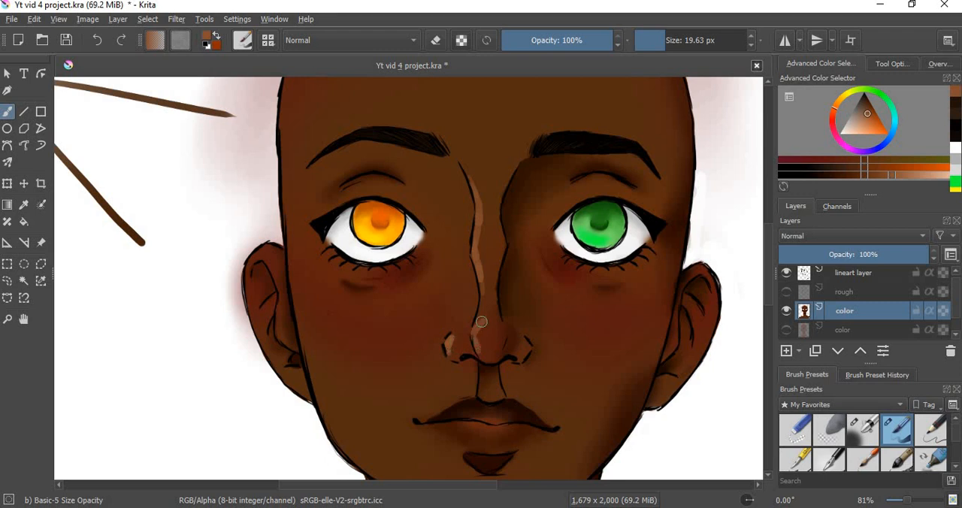
left_click_drag(487, 324, 482, 326)
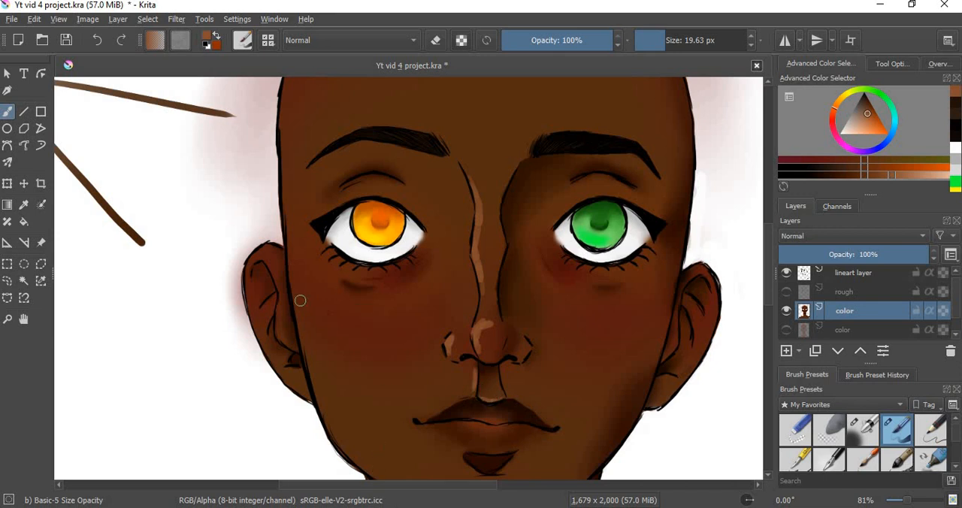
Step: Paint light brown highlight patches on both cheeks, around the eyes, and on the forehead above each eyebrow
left_click_drag(345, 315, 346, 311)
mouse_move(645, 311)
left_mouse_down()
mouse_move(632, 321)
mouse_move(639, 315)
left_mouse_up()
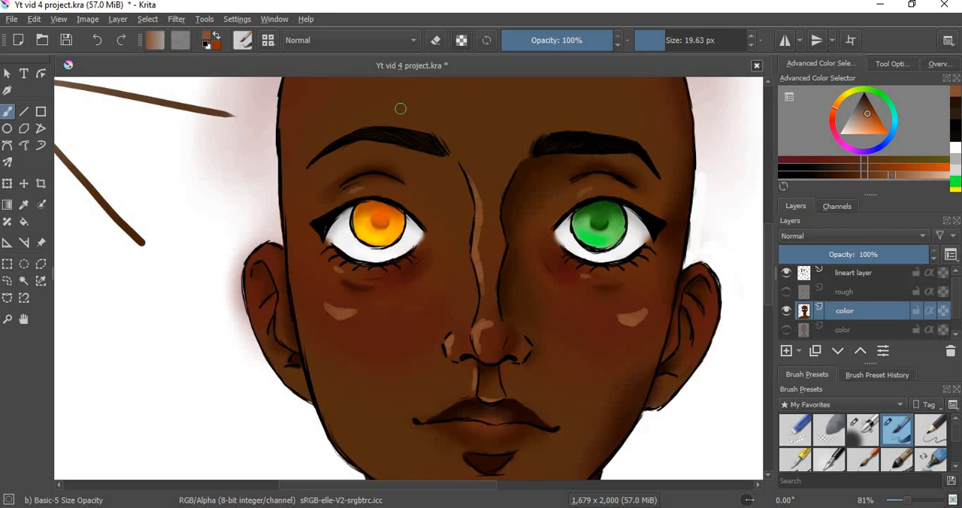
left_click_drag(348, 118, 346, 111)
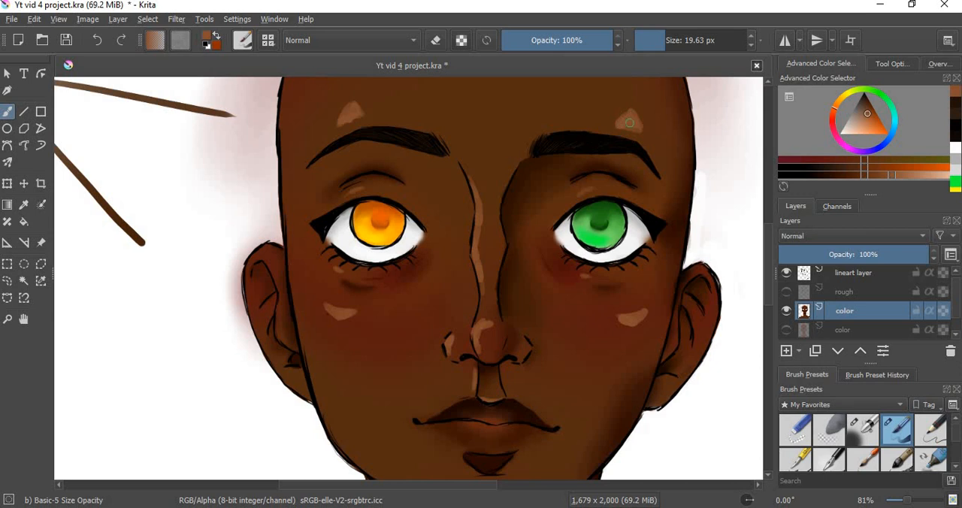
Step: Refine the forehead highlights and paint light brown highlights on the outer edge of the ear beside the orange eye and along the jawline below
left_click_drag(356, 106, 352, 99)
left_click_drag(248, 277, 251, 309)
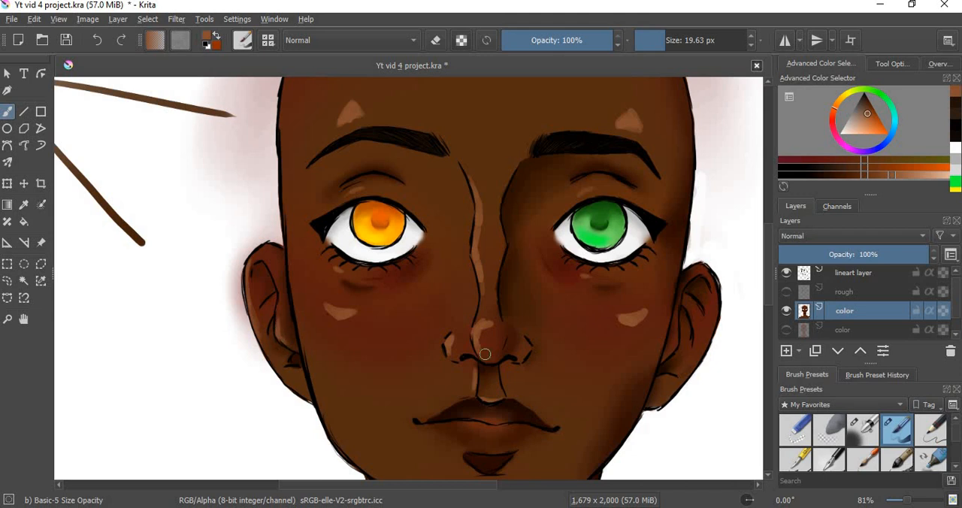
scroll(766, 301, "down", 3)
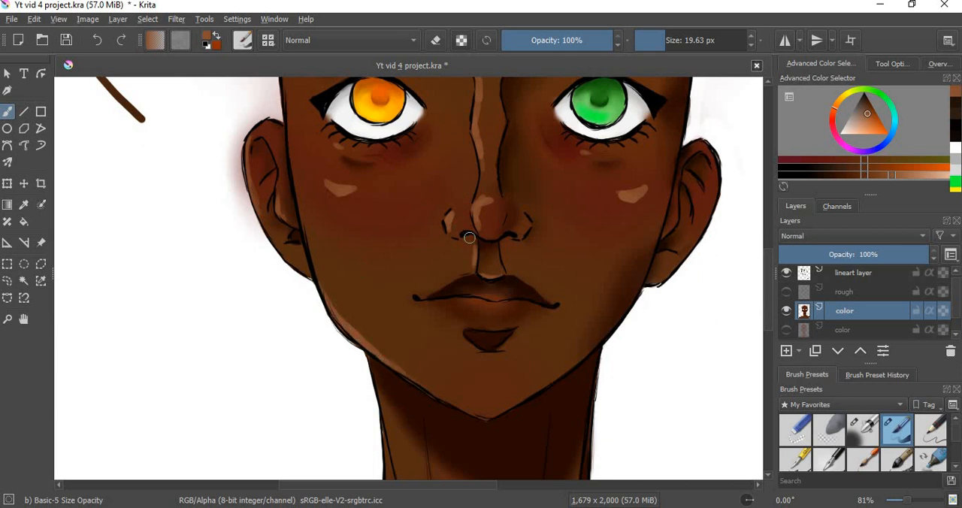
Step: Paint light brown highlights on the inner collarbones, shoulder edges and neck muscles with Basic-5 Size Opacity at 19.63 px
left_click_drag(769, 309, 768, 387)
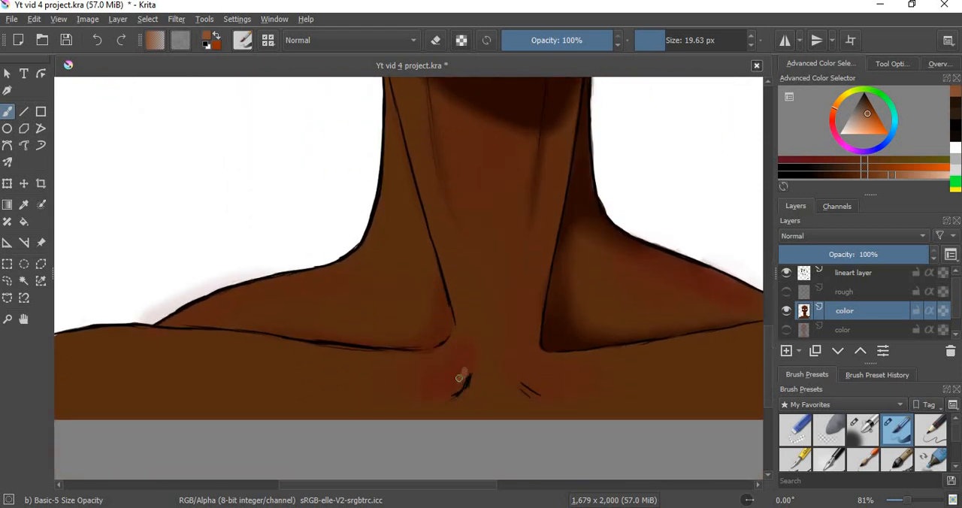
left_click_drag(454, 383, 459, 378)
left_click_drag(536, 381, 530, 379)
left_click_drag(290, 279, 194, 307)
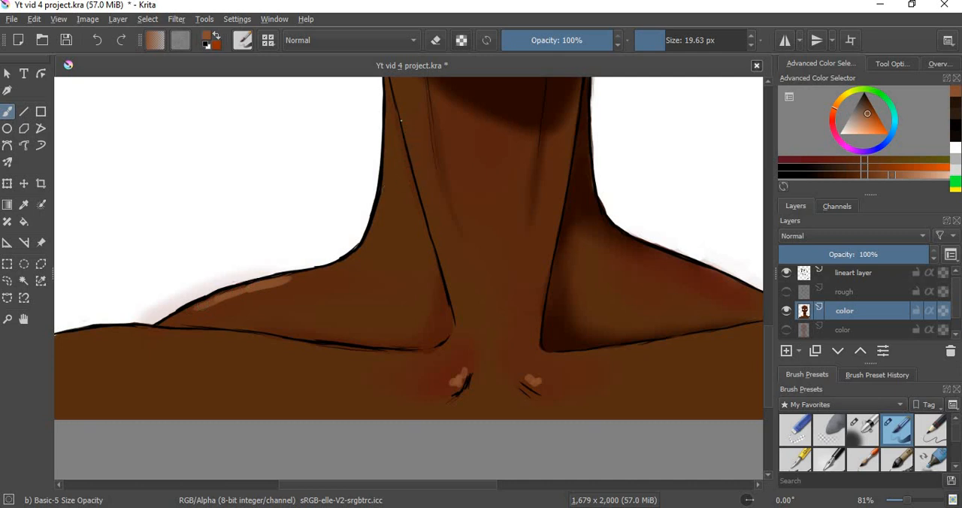
left_click_drag(406, 124, 419, 179)
left_click_drag(412, 144, 431, 204)
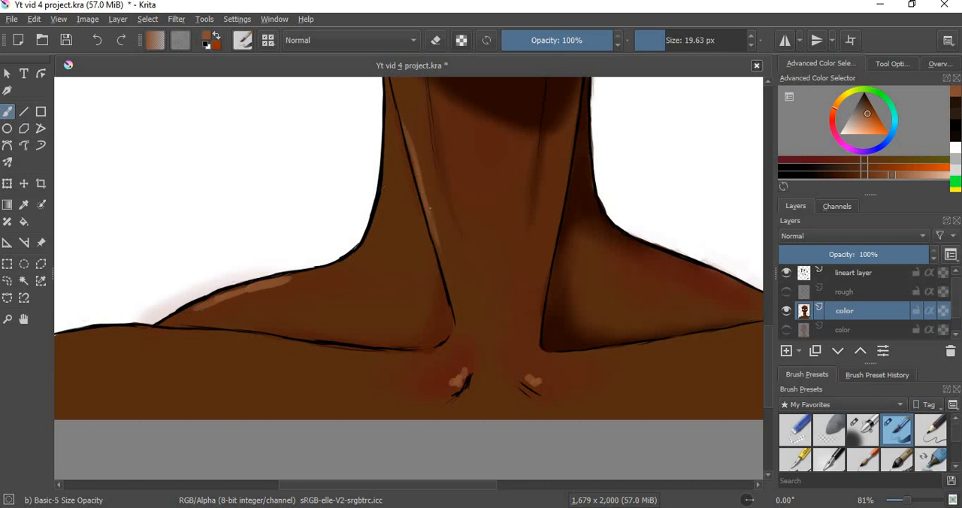
left_click_drag(548, 147, 543, 218)
left_click_drag(128, 330, 58, 337)
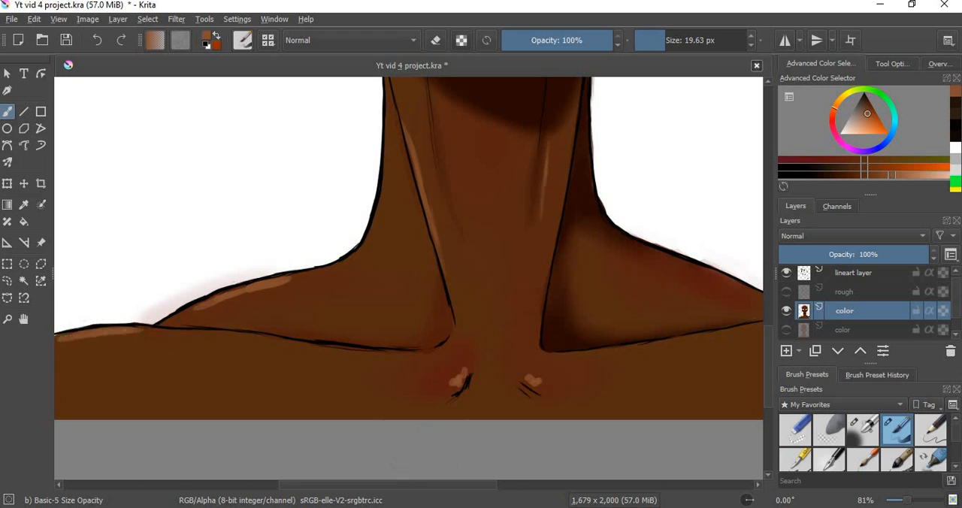
Step: Soften the forehead, eyelid and nose highlights with Blender Blur, varying the brush between about 27 and 48 px
left_click_drag(767, 343, 770, 226)
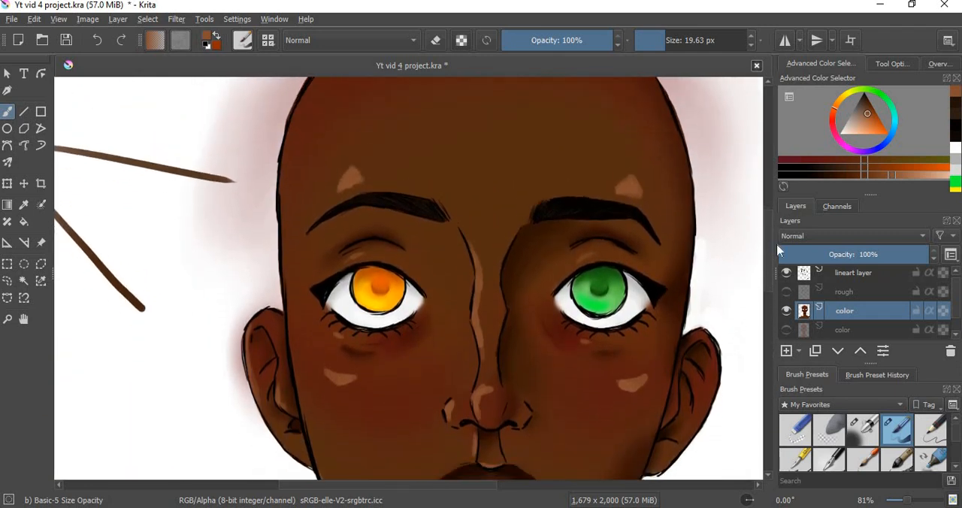
scroll(956, 445, "down", 3)
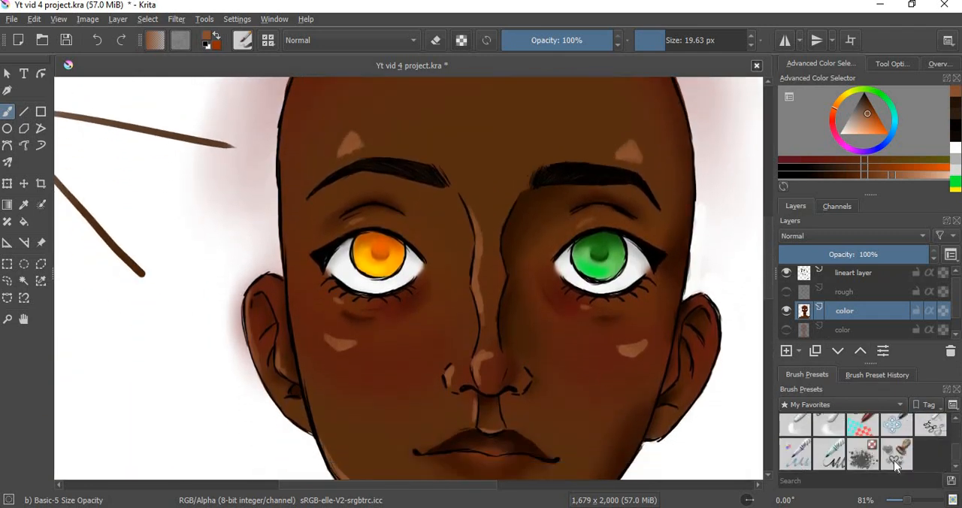
left_click(830, 425)
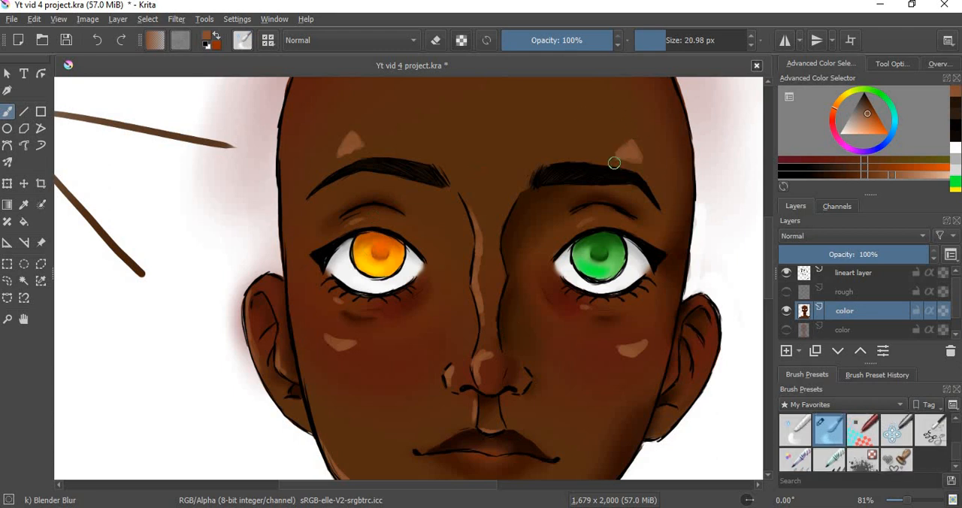
mouse_move(621, 159)
left_mouse_down()
mouse_move(645, 166)
mouse_move(630, 140)
mouse_move(614, 162)
mouse_move(619, 150)
mouse_move(603, 149)
mouse_move(631, 144)
mouse_move(622, 127)
mouse_move(638, 134)
mouse_move(613, 116)
left_mouse_up()
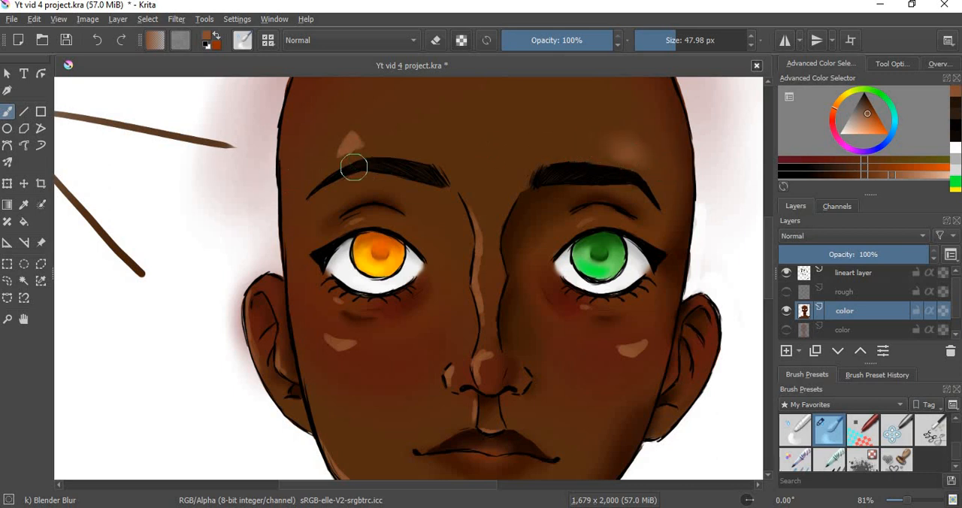
mouse_move(379, 141)
left_mouse_down()
mouse_move(349, 144)
mouse_move(345, 152)
mouse_move(372, 148)
mouse_move(333, 162)
mouse_move(343, 131)
mouse_move(366, 136)
mouse_move(337, 151)
mouse_move(358, 140)
mouse_move(344, 146)
mouse_move(354, 129)
mouse_move(331, 147)
mouse_move(347, 147)
mouse_move(327, 159)
mouse_move(335, 149)
mouse_move(339, 166)
mouse_move(352, 146)
left_mouse_up()
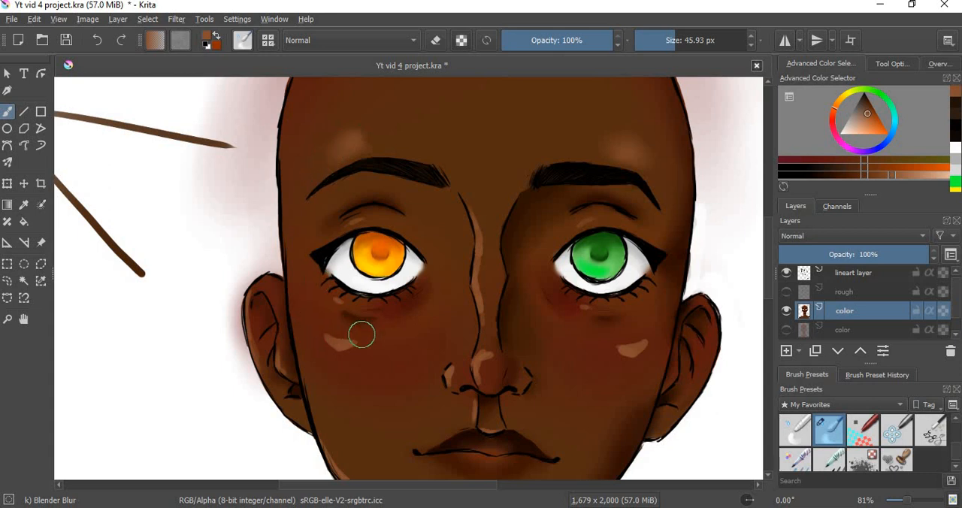
left_click_drag(574, 218, 564, 219, "shift")
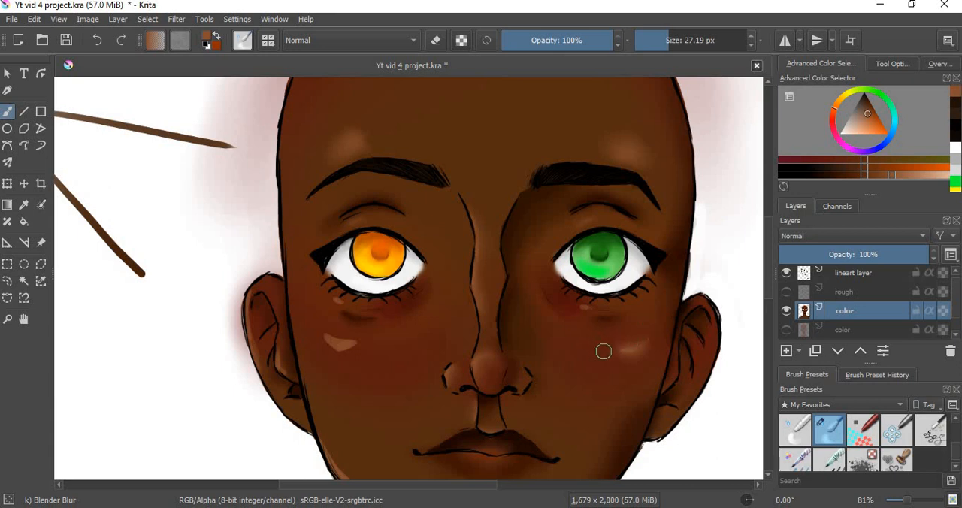
Step: Blend the cheek and under-eye highlights into the skin with Blender Blur, using 54.01 px on the cheeks, and decline Sticky Keys
mouse_move(612, 355)
left_mouse_down("shift")
mouse_move(632, 348)
mouse_move(622, 353)
left_mouse_up("shift")
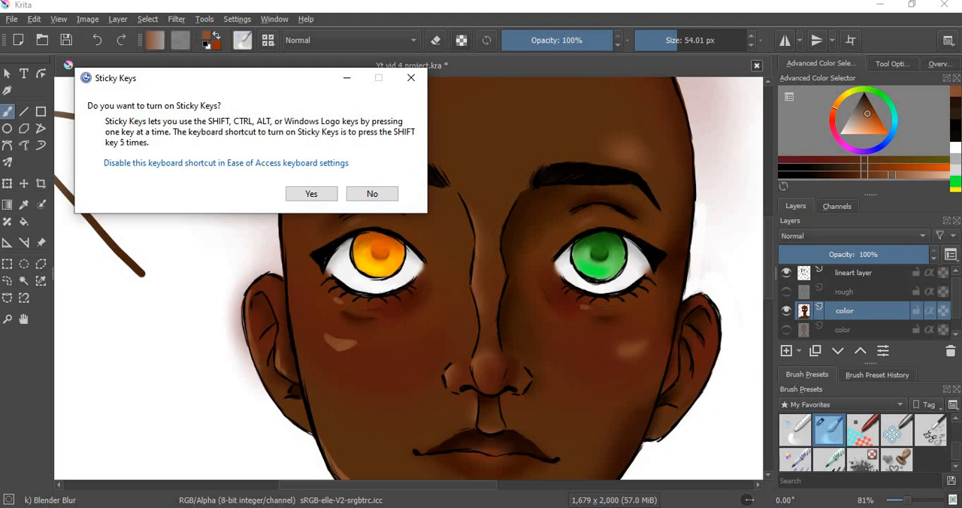
left_click(370, 193)
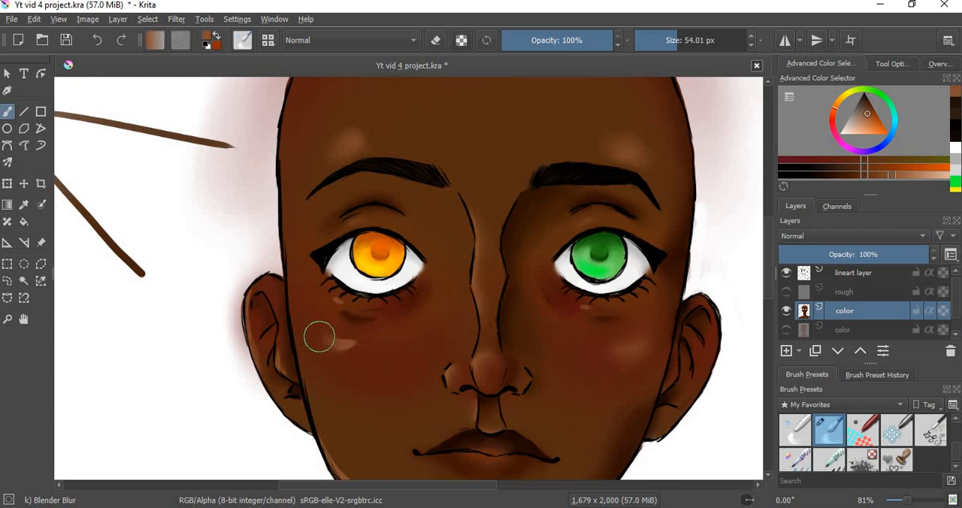
mouse_move(319, 337)
left_mouse_down()
mouse_move(371, 338)
mouse_move(332, 350)
mouse_move(357, 354)
mouse_move(311, 338)
mouse_move(327, 334)
mouse_move(327, 375)
mouse_move(367, 311)
mouse_move(361, 321)
mouse_move(339, 303)
left_mouse_up()
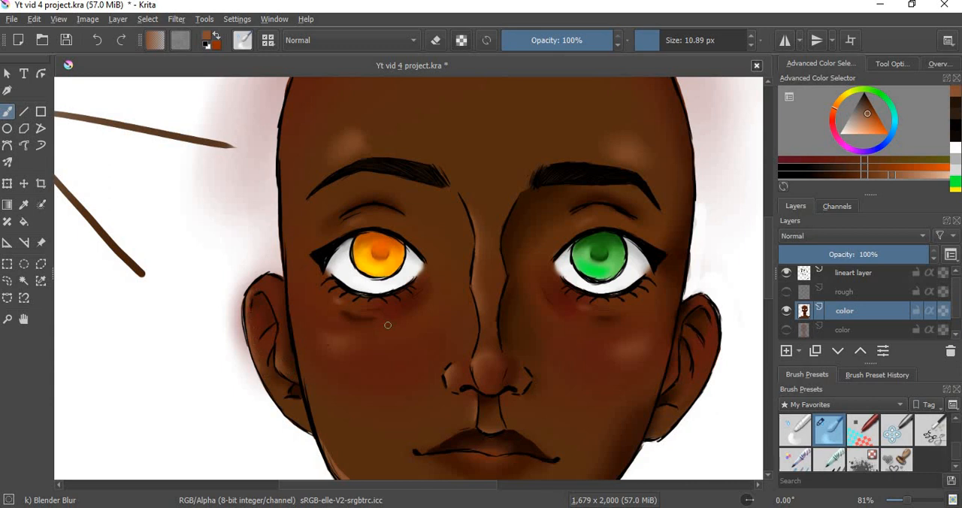
Step: Blend the jaw, neck, shoulder and collarbone highlights into the skin with Blender Blur at 26.00 px
left_click(7, 320)
left_click(456, 311, "ctrl")
left_click(451, 342, "ctrl")
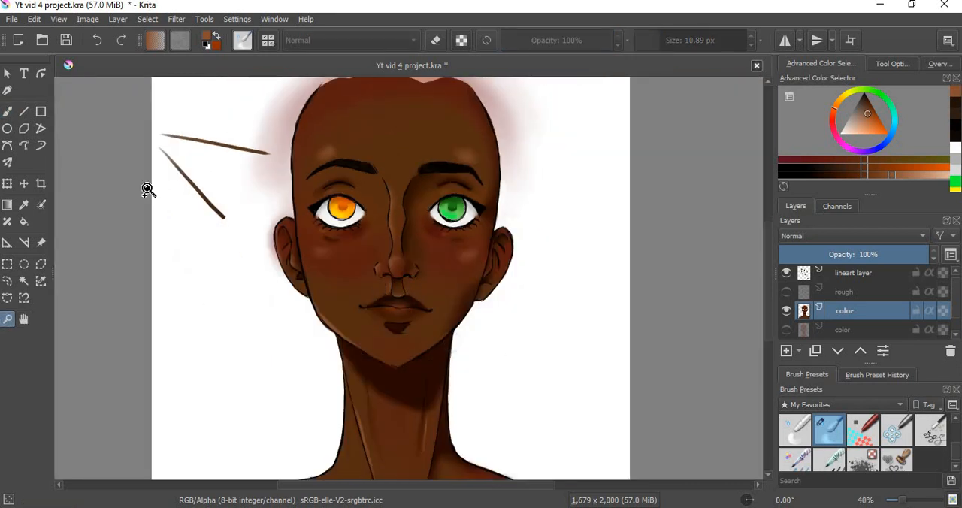
left_click(7, 111)
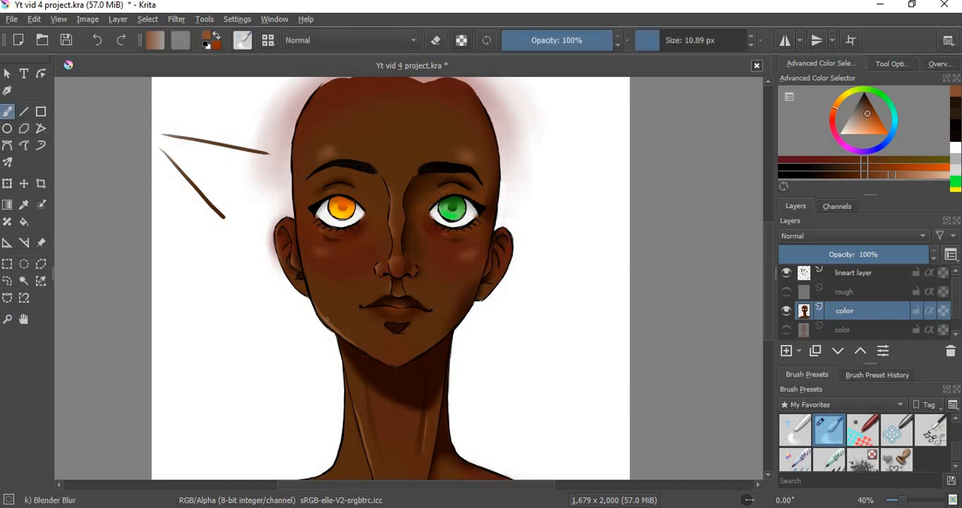
left_click_drag(349, 339, 372, 339)
scroll(768, 338, "down", 5)
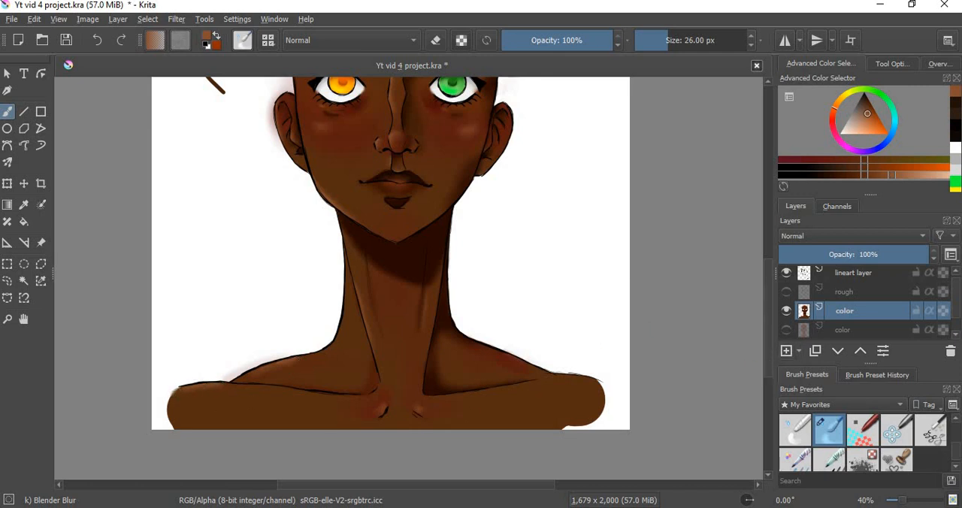
Step: Soften the outer ends of both shoulders with Blender Blur at 80.11 px and then 117.77 px
mouse_move(546, 408)
left_mouse_down("shift")
mouse_move(593, 398)
mouse_move(595, 388)
mouse_move(581, 394)
mouse_move(609, 395)
mouse_move(588, 399)
mouse_move(595, 421)
mouse_move(605, 397)
mouse_move(574, 421)
mouse_move(572, 436)
mouse_move(573, 417)
mouse_move(565, 422)
mouse_move(544, 391)
mouse_move(553, 425)
mouse_move(536, 435)
mouse_move(548, 448)
mouse_move(581, 420)
mouse_move(562, 415)
mouse_move(570, 425)
mouse_move(547, 445)
left_mouse_up("shift")
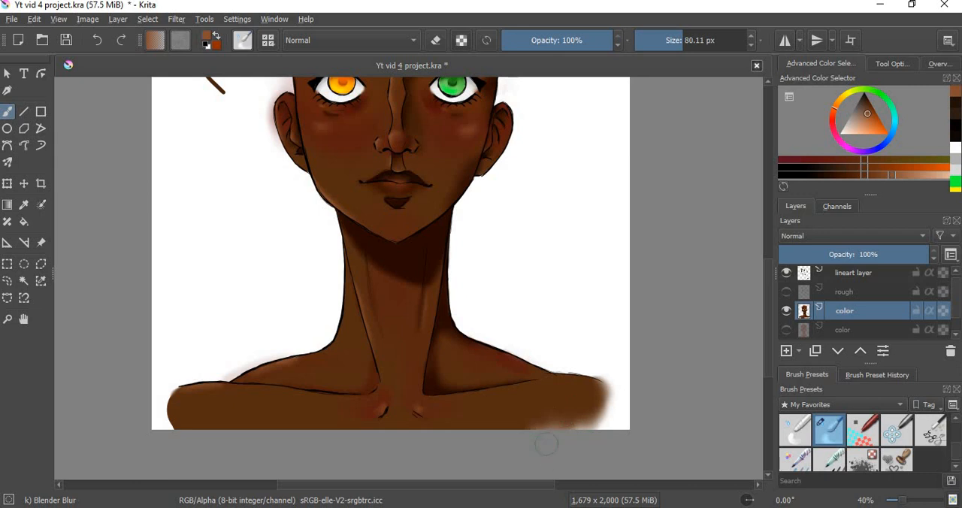
mouse_move(184, 432)
left_mouse_down()
mouse_move(178, 395)
mouse_move(178, 413)
mouse_move(148, 416)
left_mouse_up()
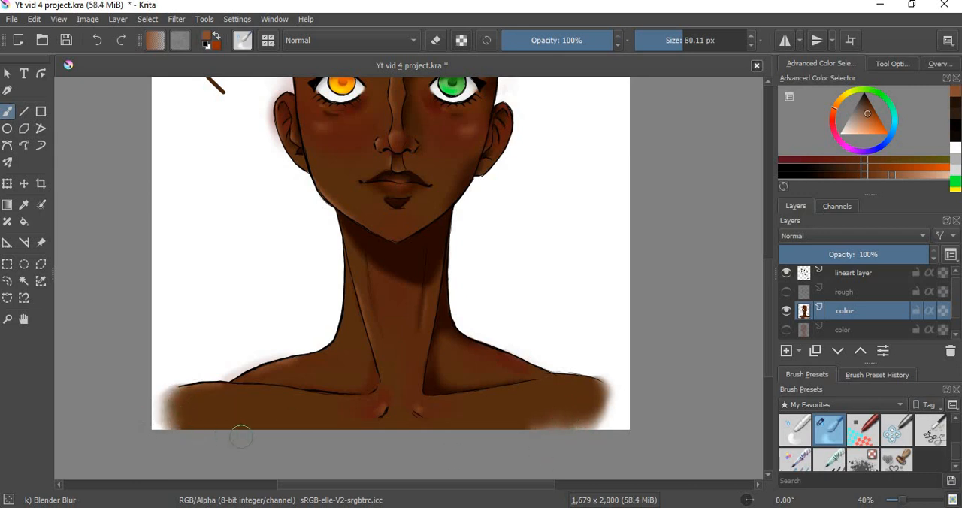
left_click_drag(447, 381, 459, 384, "shift")
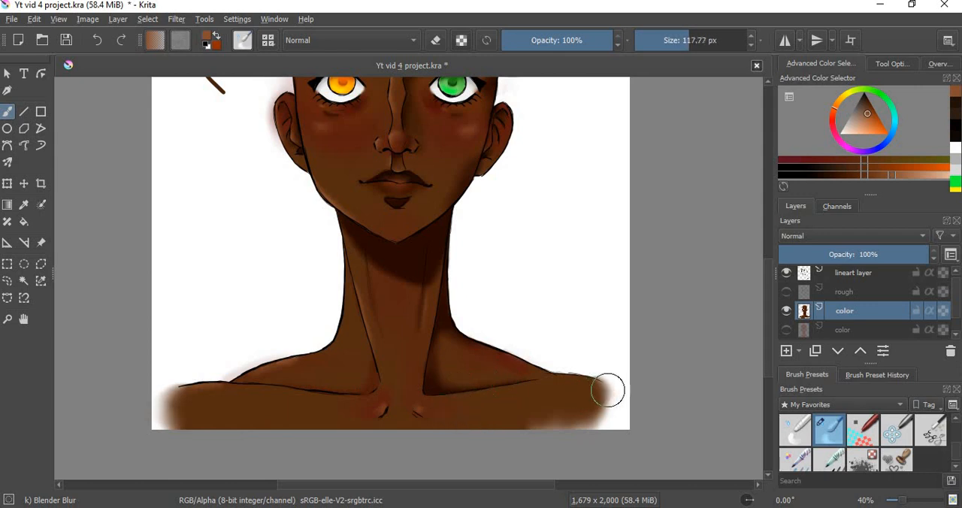
left_click_drag(607, 391, 582, 397)
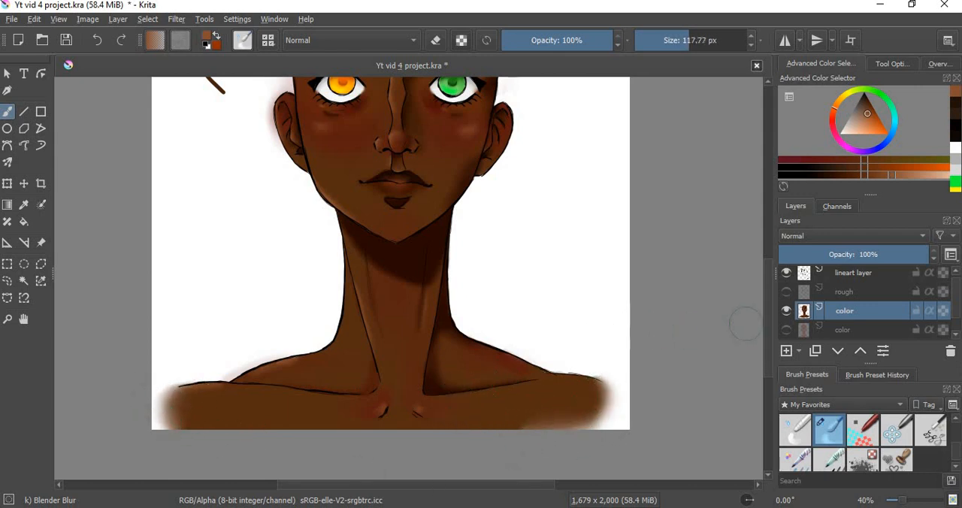
Step: Erase the two stray brown lines and the reddish haze beside the head on that side with Eraser Small at 110.78 px
scroll(764, 268, "up", 5)
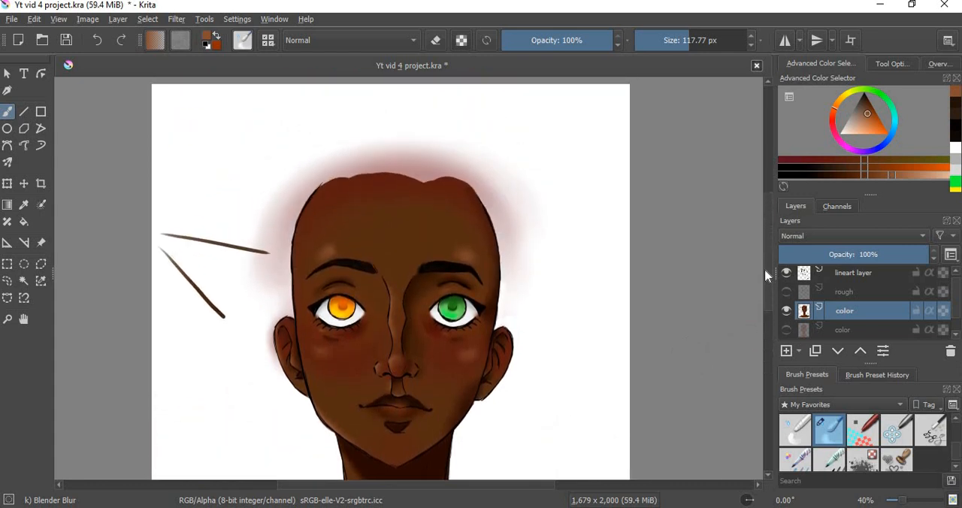
scroll(957, 456, "down", 2)
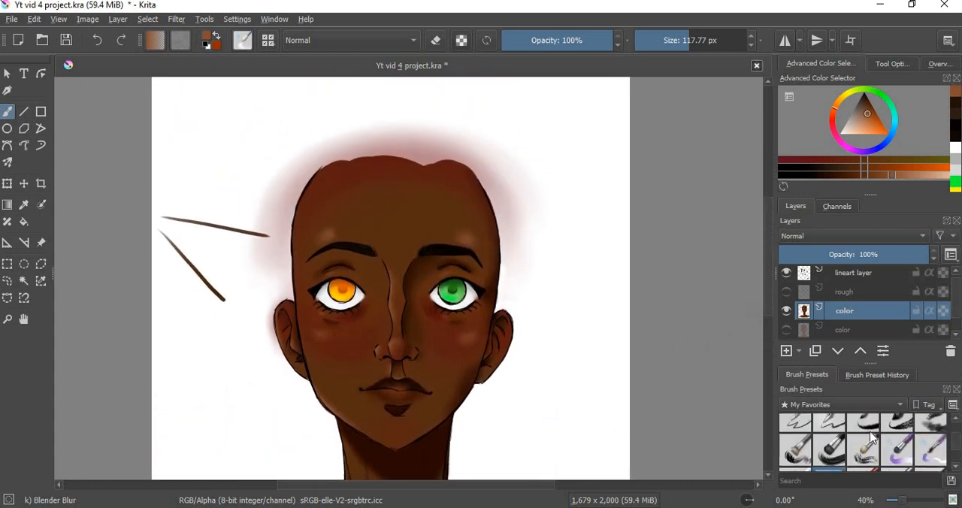
left_click(796, 430)
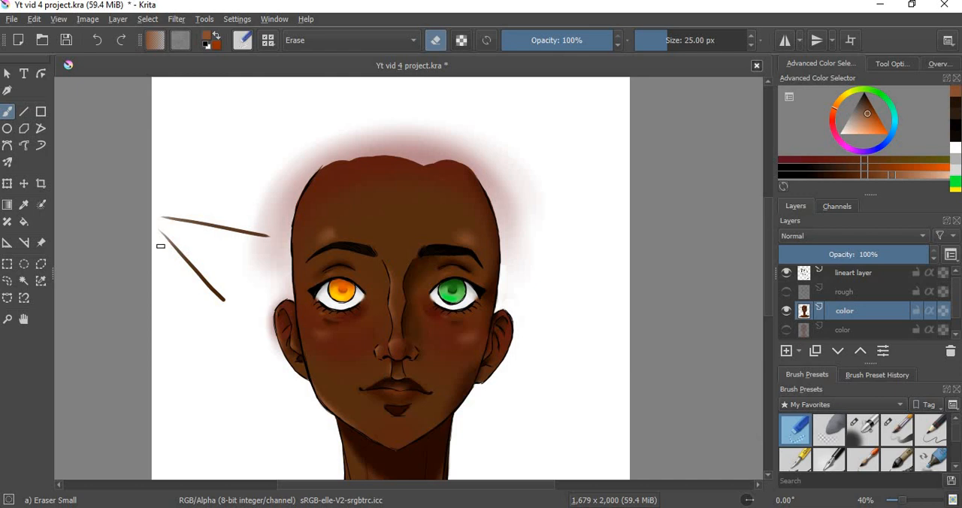
left_click_drag(160, 246, 201, 252)
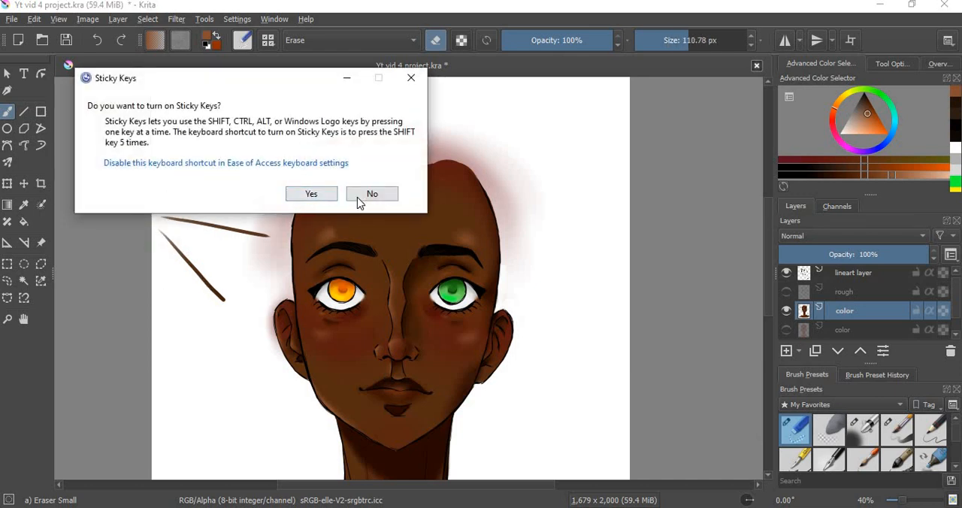
left_click(359, 197)
mouse_move(156, 218)
left_mouse_down()
mouse_move(191, 280)
mouse_move(241, 220)
mouse_move(232, 291)
mouse_move(259, 270)
mouse_move(269, 232)
mouse_move(263, 334)
left_mouse_up()
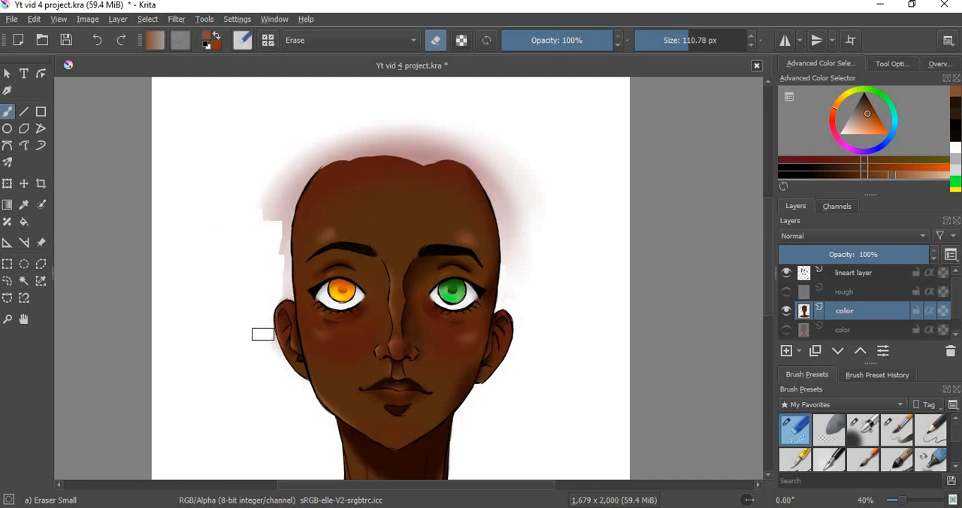
key("ctrl+z")
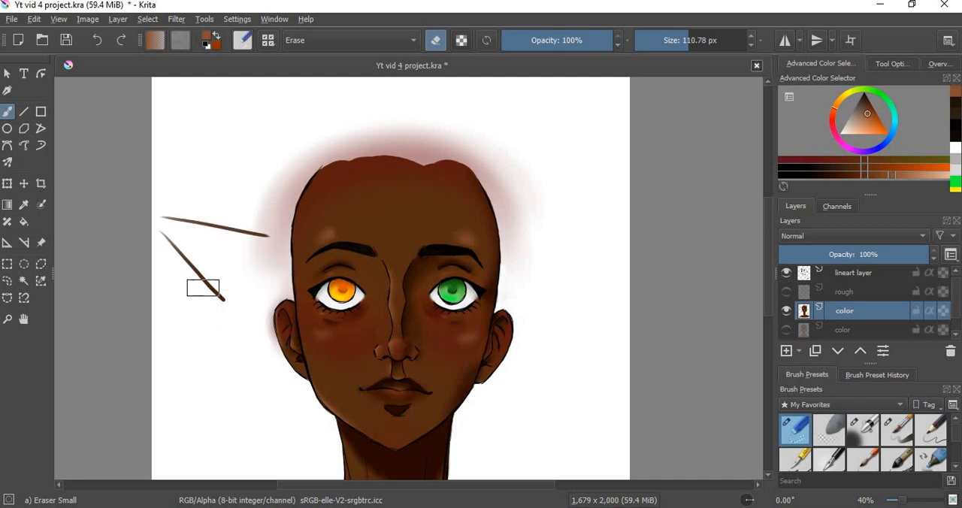
mouse_move(203, 288)
left_mouse_down()
mouse_move(198, 235)
mouse_move(179, 245)
mouse_move(162, 219)
mouse_move(197, 217)
mouse_move(238, 249)
mouse_move(259, 225)
mouse_move(269, 242)
mouse_move(278, 220)
mouse_move(282, 270)
mouse_move(254, 274)
left_mouse_up()
mouse_move(274, 148)
left_mouse_down()
mouse_move(261, 175)
mouse_move(291, 178)
mouse_move(279, 216)
mouse_move(286, 201)
left_mouse_up()
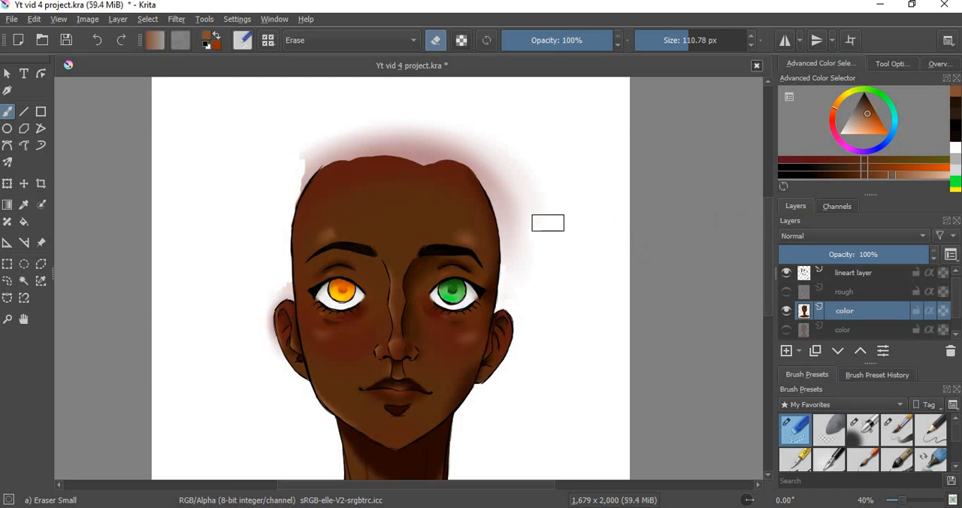
Step: Erase the remaining reddish haze over the top of the head and around the ears, reducing Eraser Small to 44.98 px for the edges
mouse_move(530, 236)
left_mouse_down()
mouse_move(523, 203)
mouse_move(529, 255)
mouse_move(513, 179)
mouse_move(529, 248)
mouse_move(544, 243)
mouse_move(547, 194)
mouse_move(443, 109)
mouse_move(483, 152)
mouse_move(409, 121)
mouse_move(352, 121)
mouse_move(302, 143)
mouse_move(332, 132)
mouse_move(294, 179)
mouse_move(306, 161)
mouse_move(291, 191)
left_mouse_up()
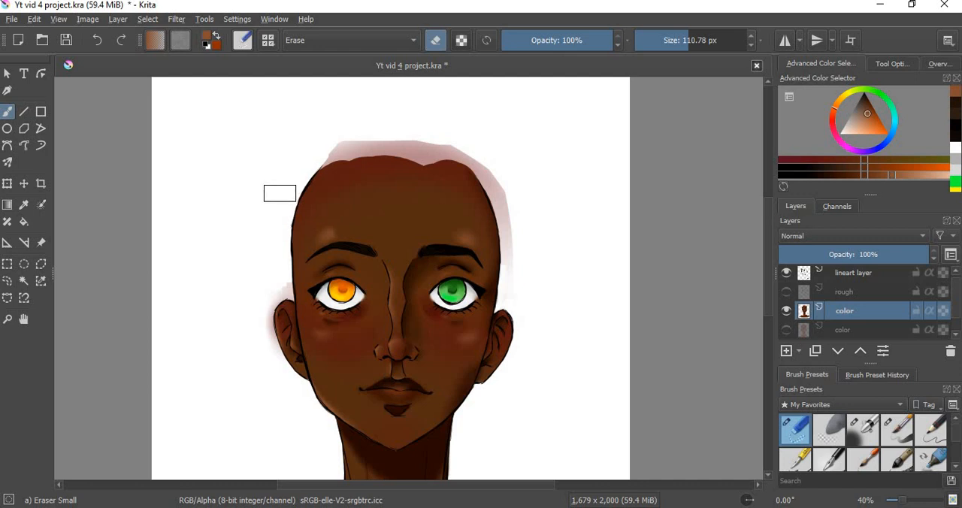
mouse_move(518, 254)
left_mouse_down()
mouse_move(510, 284)
mouse_move(513, 245)
mouse_move(510, 267)
mouse_move(498, 193)
mouse_move(512, 217)
mouse_move(460, 148)
mouse_move(490, 176)
mouse_move(425, 134)
mouse_move(411, 142)
mouse_move(420, 147)
mouse_move(369, 137)
mouse_move(310, 160)
left_mouse_up()
left_click_drag(361, 142, 407, 152)
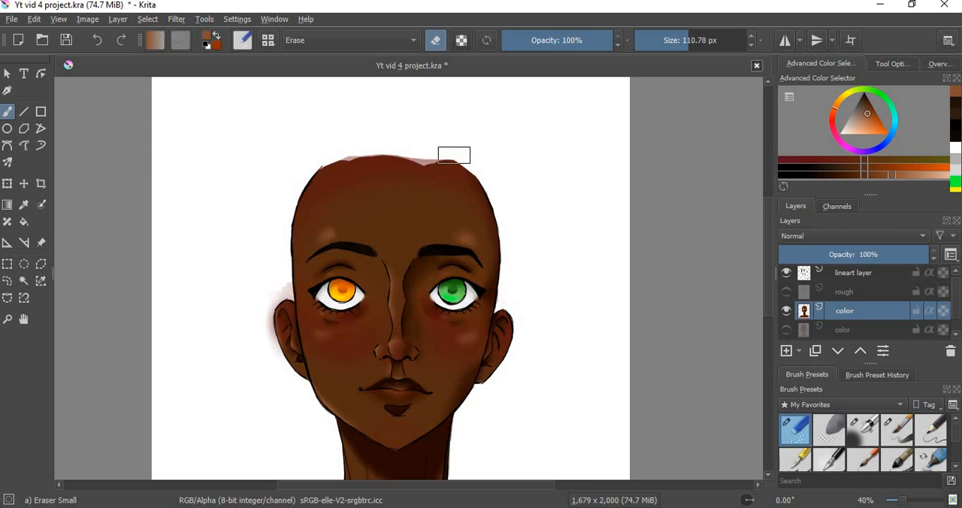
left_click_drag(269, 275, 235, 293, "shift")
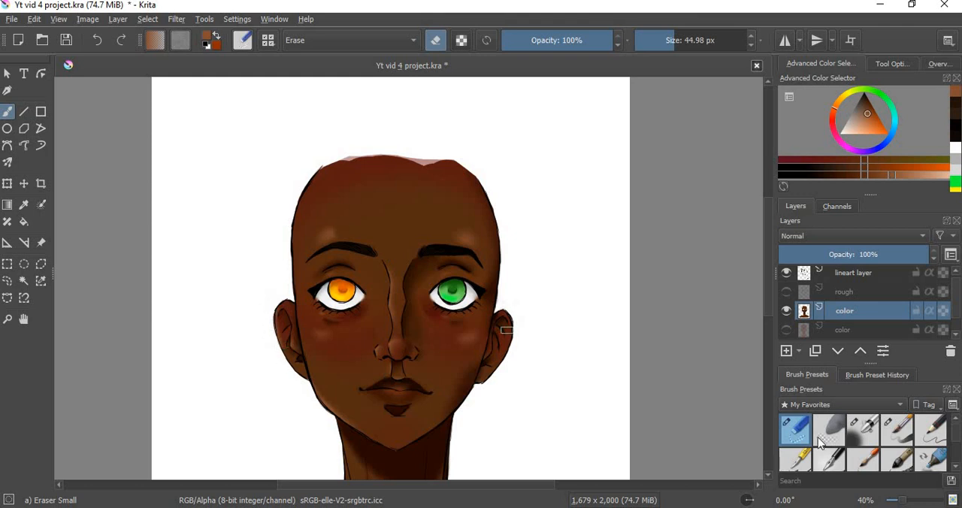
Step: Soften the top edge of the head into the white background with Blender Blur at 117.77 px
scroll(957, 438, "down", 2)
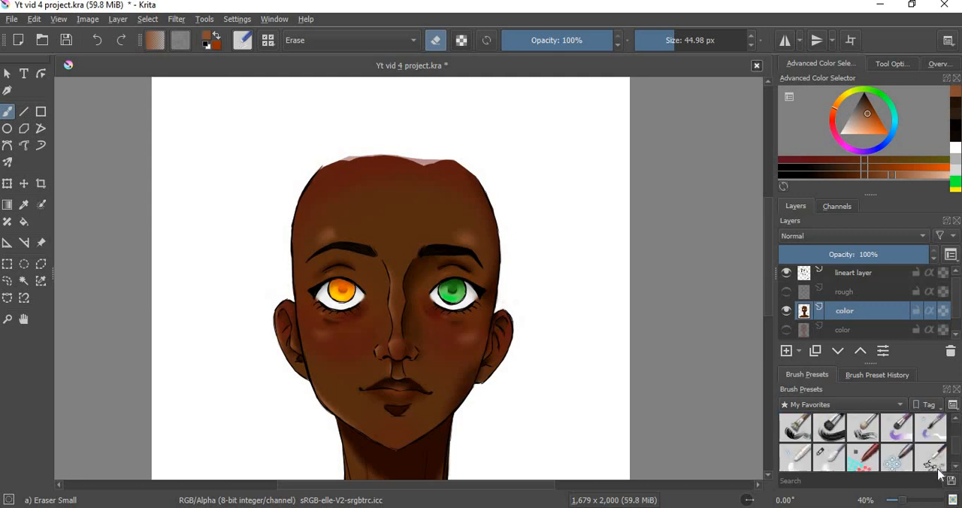
left_click(829, 427)
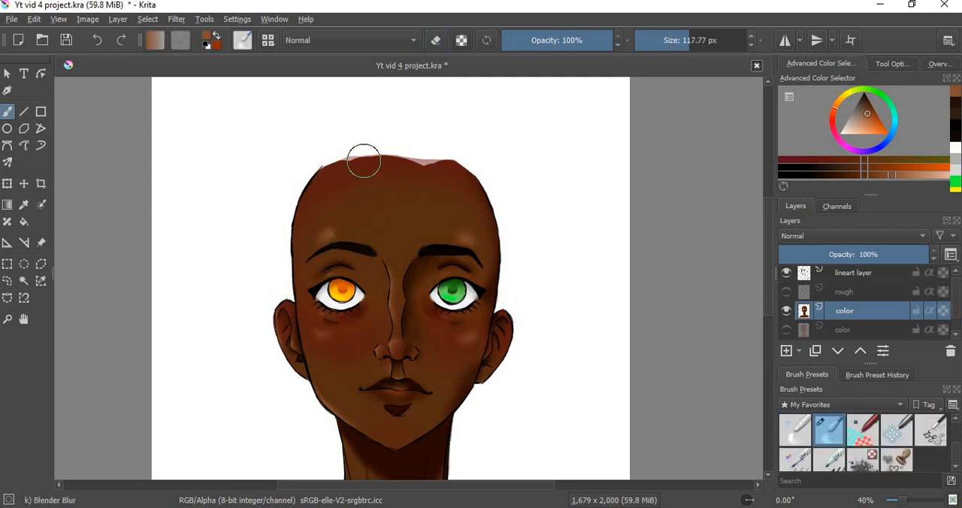
mouse_move(421, 186)
left_mouse_down()
mouse_move(450, 174)
mouse_move(467, 191)
mouse_move(377, 159)
mouse_move(328, 181)
mouse_move(320, 197)
mouse_move(345, 166)
mouse_move(394, 158)
mouse_move(409, 192)
mouse_move(440, 182)
mouse_move(397, 176)
mouse_move(433, 164)
mouse_move(421, 171)
mouse_move(409, 155)
mouse_move(440, 169)
mouse_move(402, 159)
mouse_move(455, 181)
mouse_move(372, 172)
mouse_move(431, 193)
mouse_move(449, 190)
mouse_move(411, 168)
mouse_move(417, 173)
mouse_move(360, 168)
mouse_move(382, 194)
mouse_move(381, 170)
mouse_move(407, 167)
mouse_move(415, 176)
mouse_move(333, 176)
mouse_move(353, 155)
mouse_move(332, 181)
left_mouse_up()
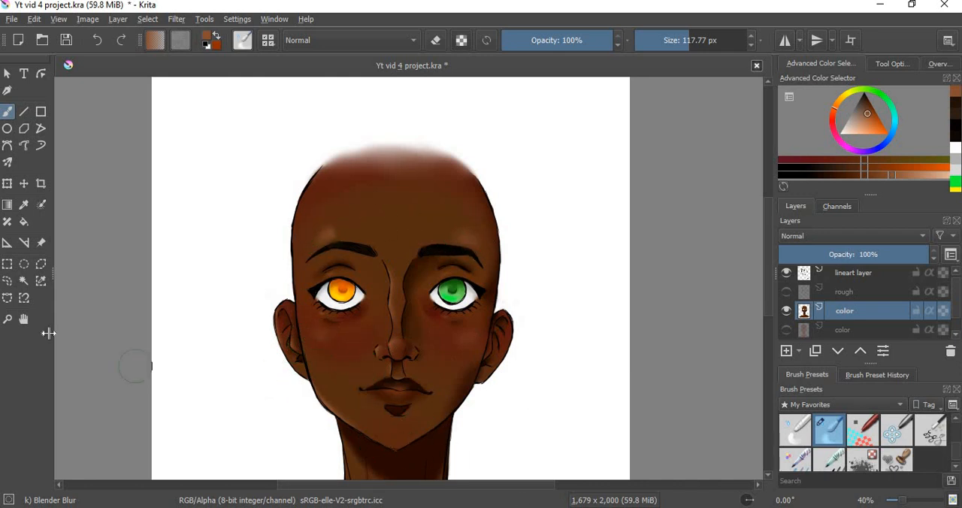
Step: Set the painting color to white and add a new paint layer above the lineart layer
left_click(7, 319)
key("ctrl")
left_click(409, 373, "ctrl")
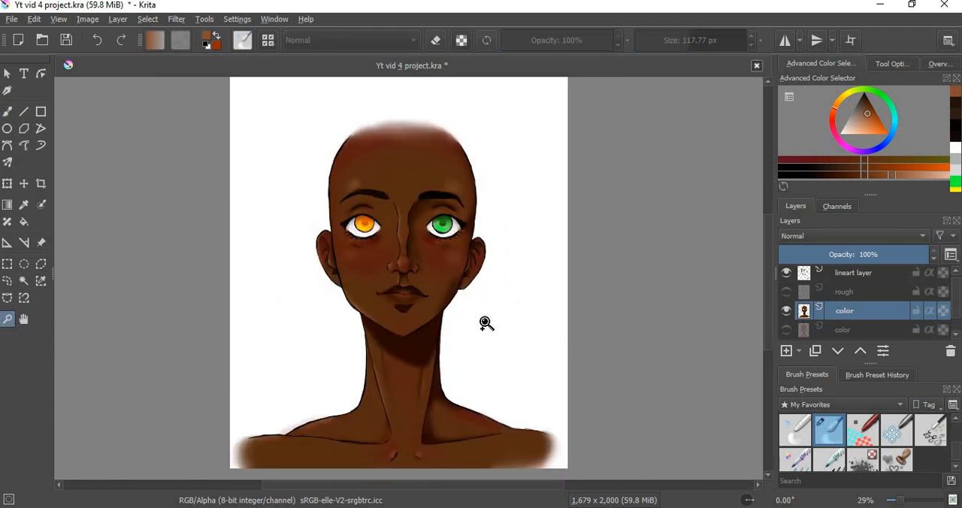
left_click(391, 294)
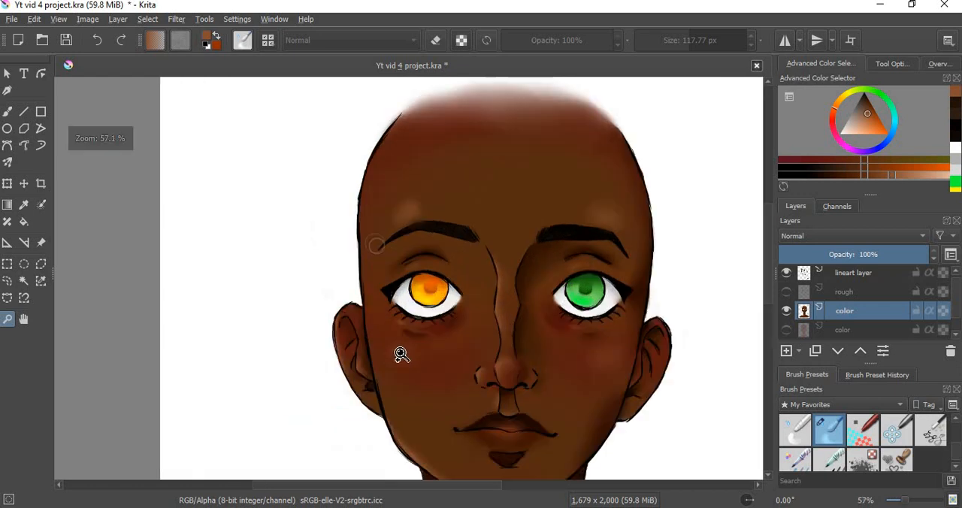
left_click(7, 112)
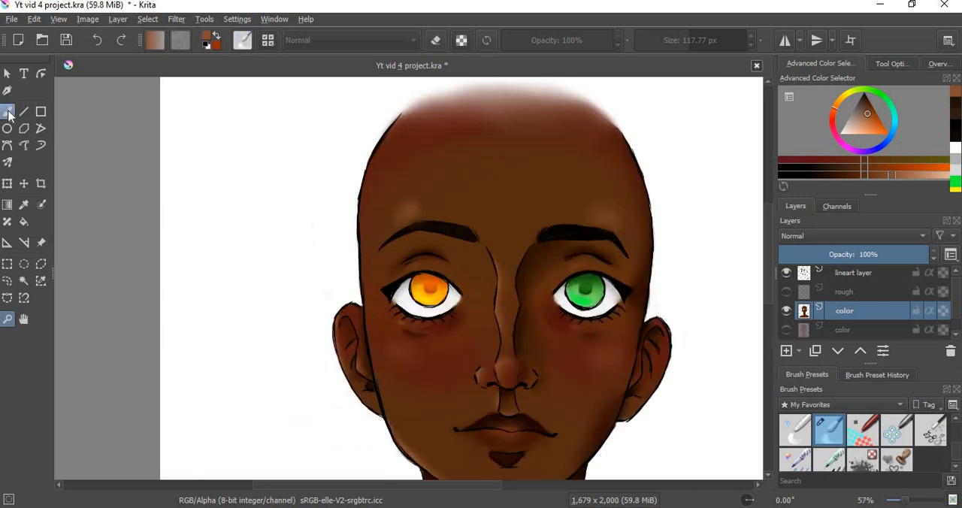
left_click(840, 134)
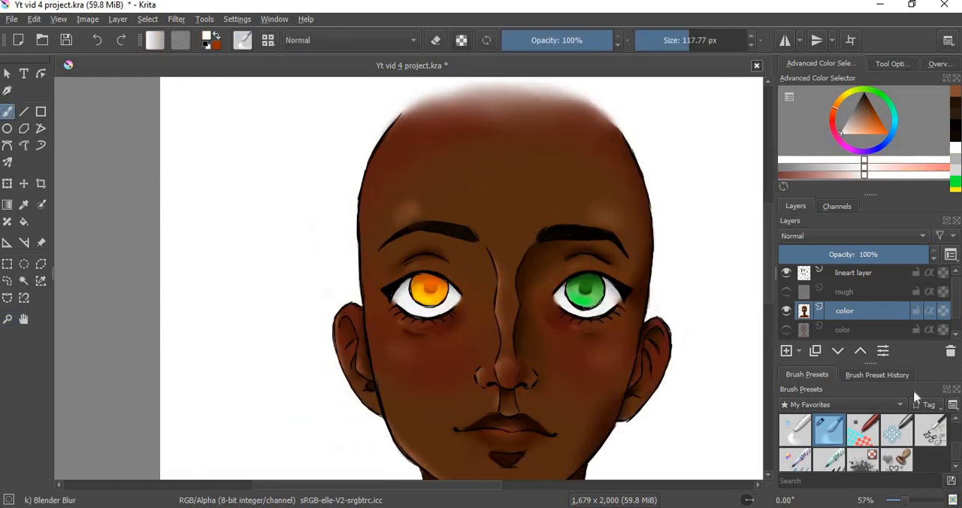
scroll(873, 293, "up", 1)
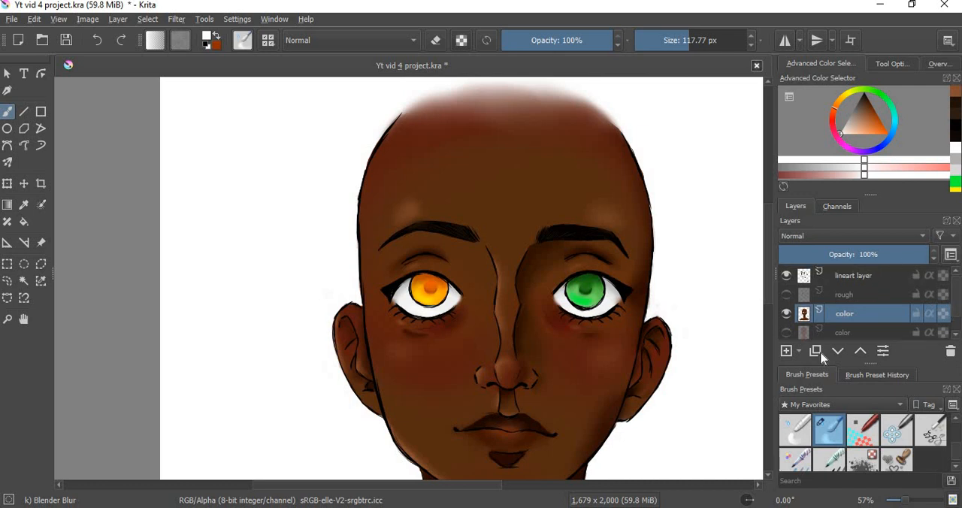
left_click(865, 275)
left_click(787, 351)
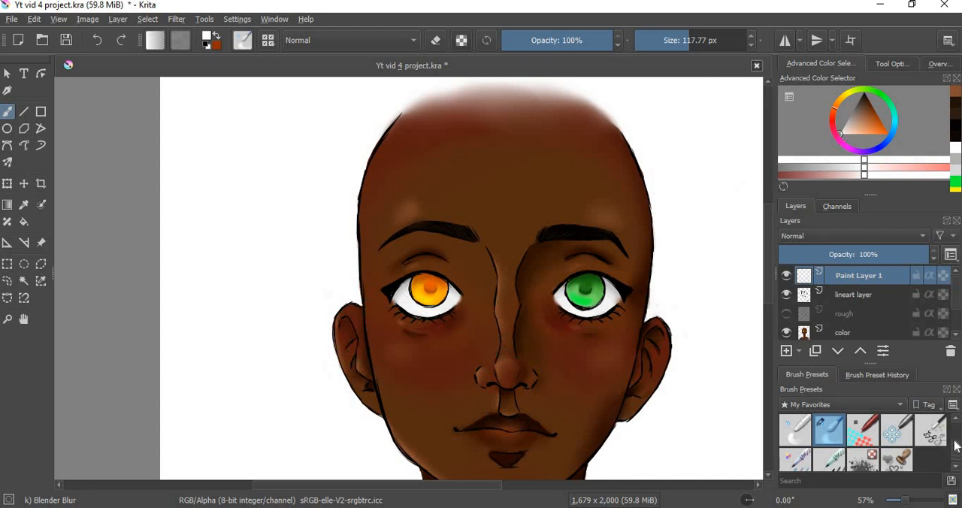
Step: Draw a small white ring highlight on the upper outer edge of the orange iris with Ink-3 Gpen at 9.20 px
scroll(809, 459, "down", 5)
left_click(807, 457)
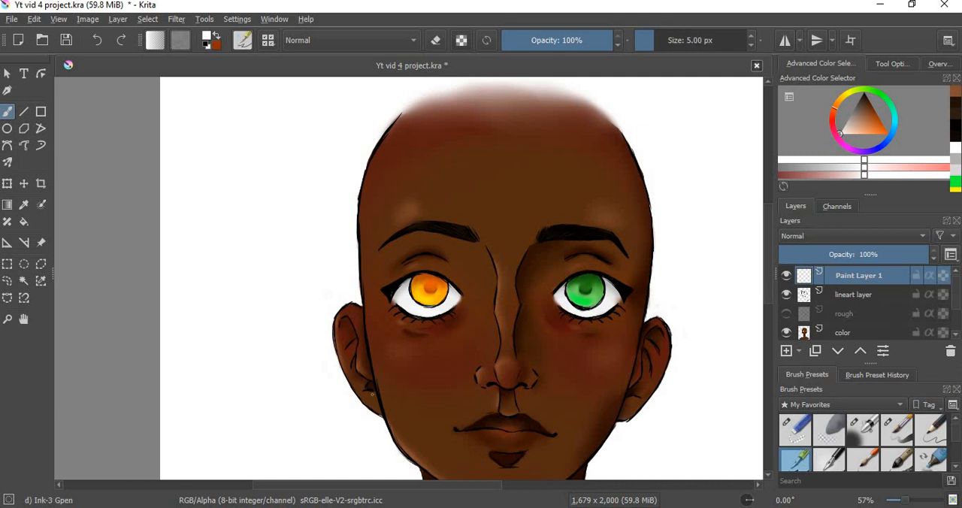
key("ctrl+space")
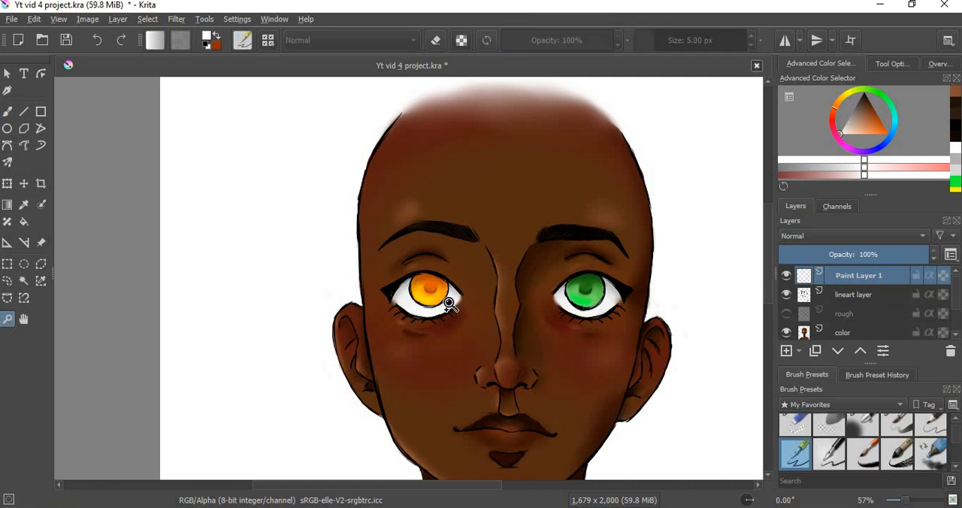
left_click(449, 302)
left_click(7, 112)
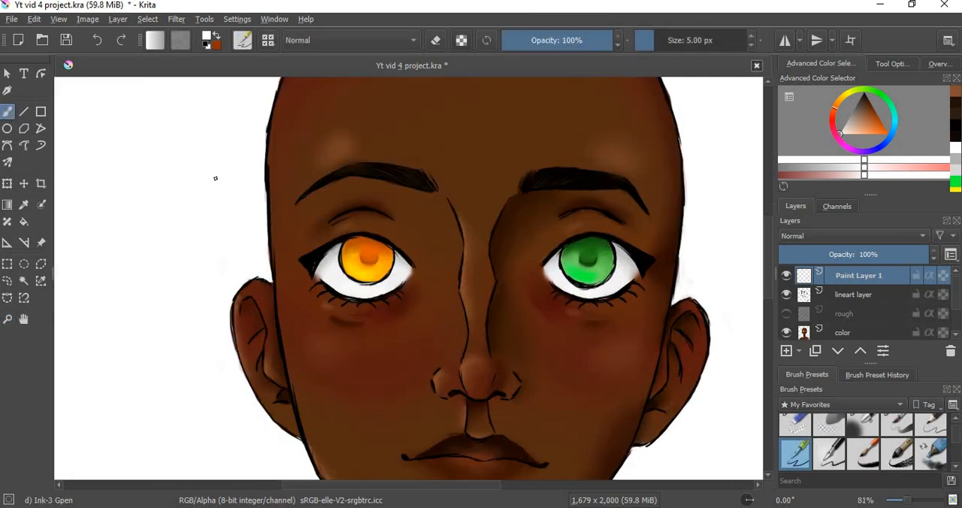
left_click_drag(348, 256, 354, 268)
key("ctrl+z")
left_click_drag(339, 255, 341, 259)
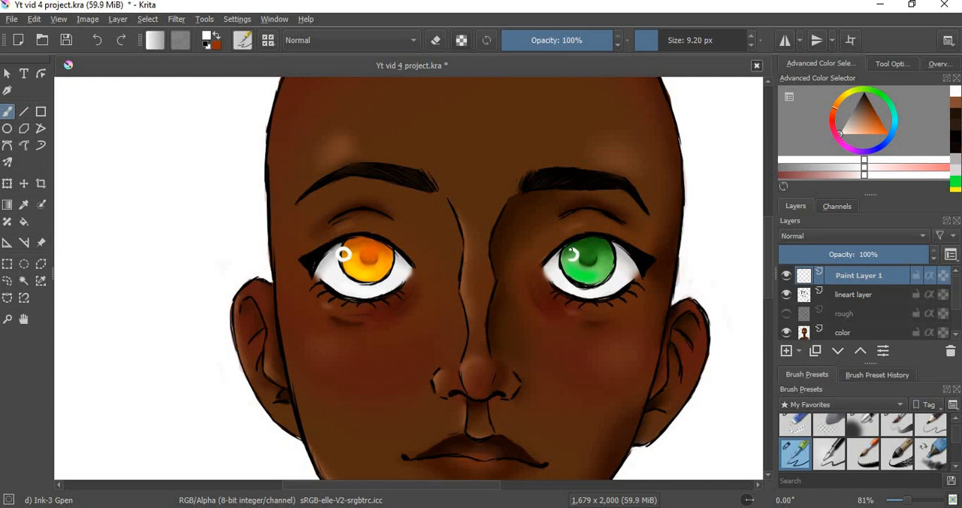
Step: Draw and refine a matching white ring highlight on the upper edge of the green iris, nearest the nose
left_click_drag(575, 257, 568, 257)
key("ctrl")
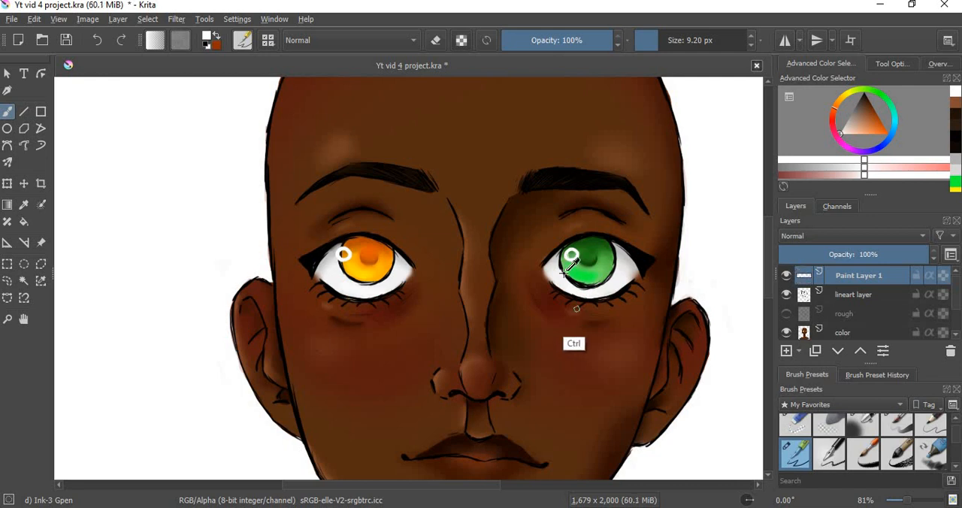
key("ctrl+z")
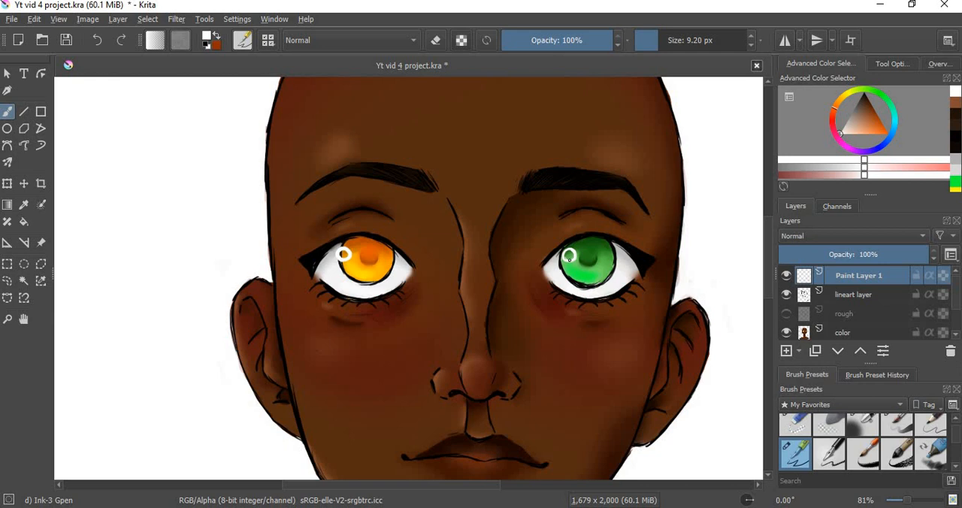
left_click(569, 256)
key("e")
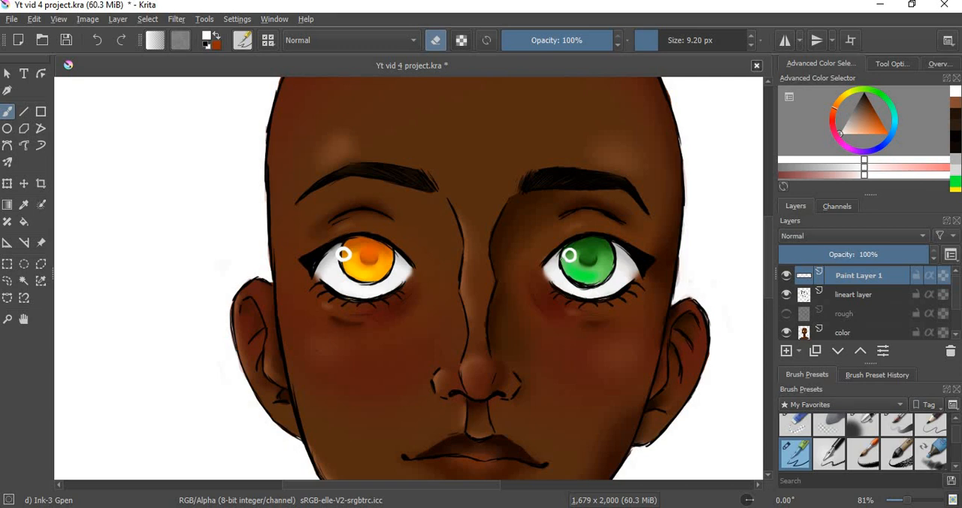
key("e")
Step: Add short white glint strokes to each iris opposite its ring, plus a small white dot low in each iris
left_click_drag(618, 272, 612, 264)
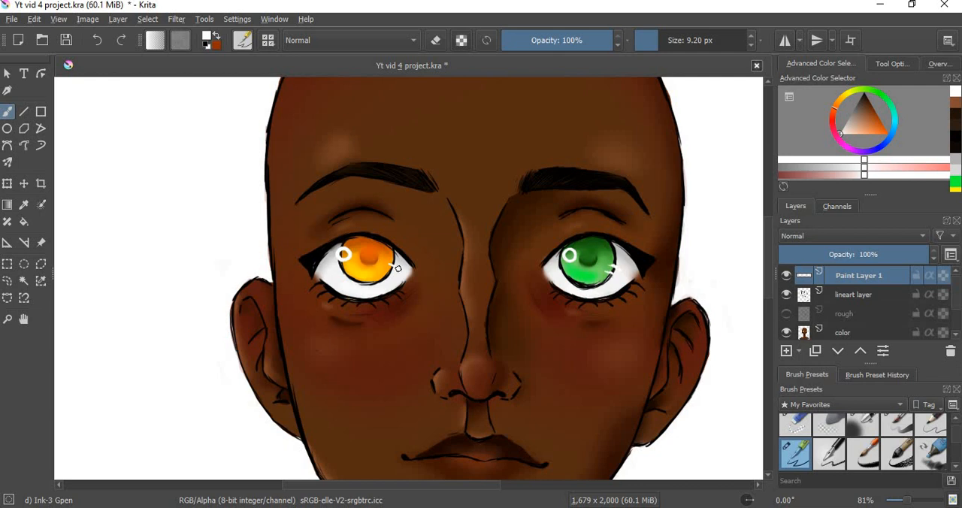
left_click_drag(393, 272, 386, 268)
left_click_drag(358, 258, 356, 258)
key("ctrl+z")
left_click(578, 273)
left_click_drag(580, 262, 579, 263)
key("ctrl+z")
Step: Examine the white eye highlights against the face and the whole portrait
left_click(7, 319)
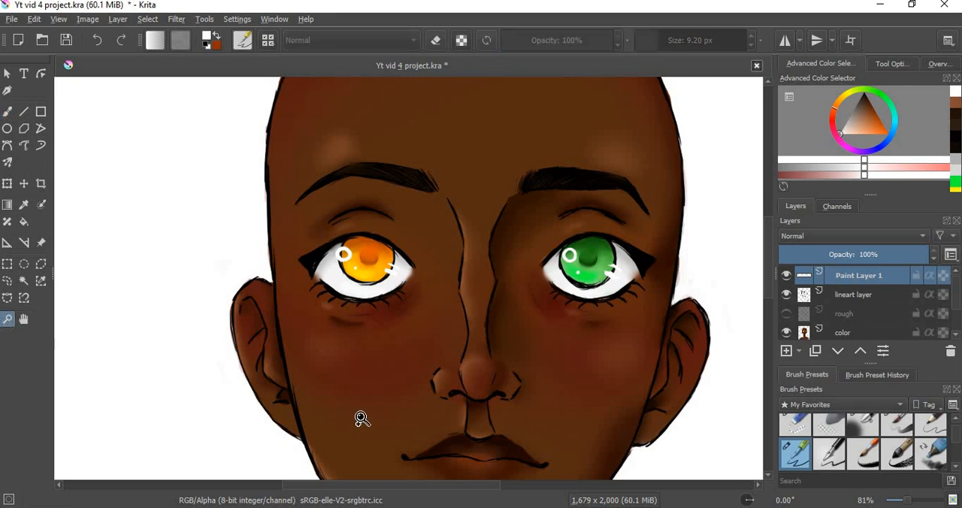
left_click(372, 397, "ctrl")
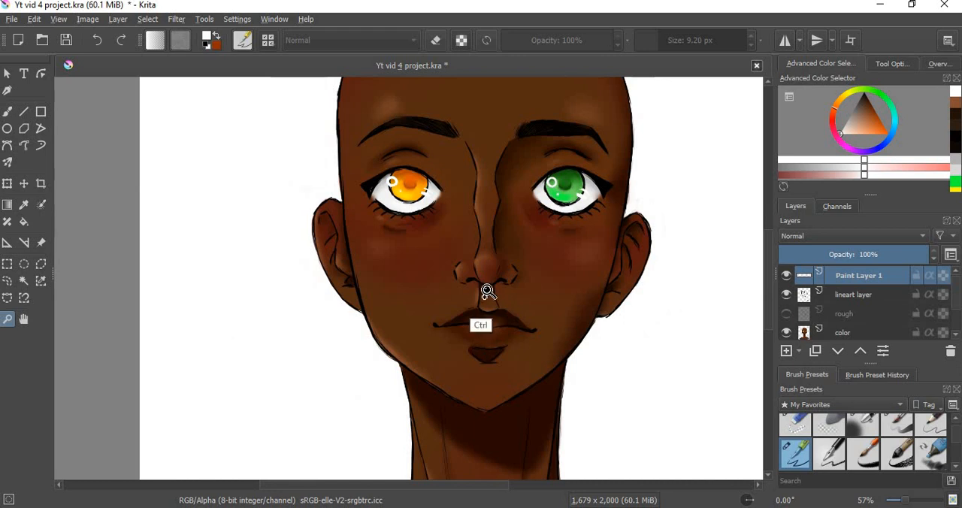
left_click(516, 362, "ctrl")
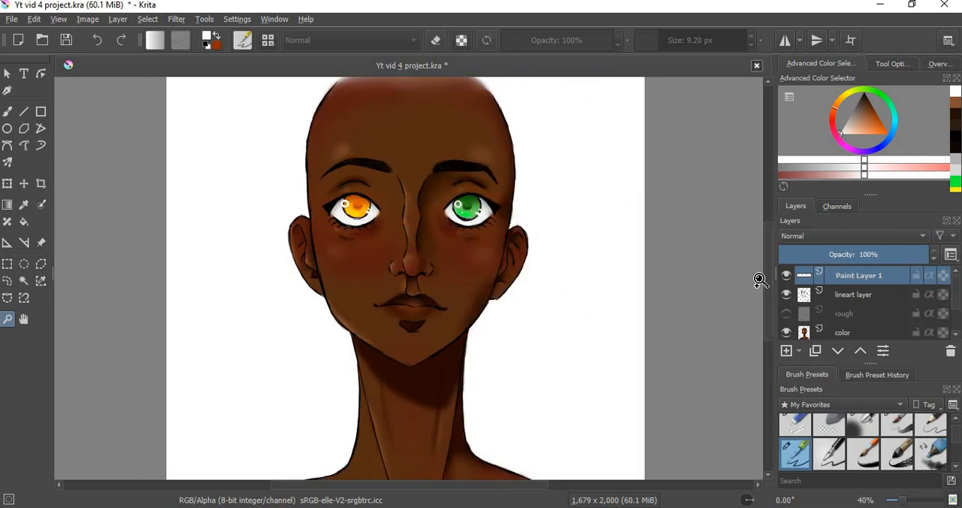
scroll(764, 291, "down", 4)
scroll(761, 257, "up", 6)
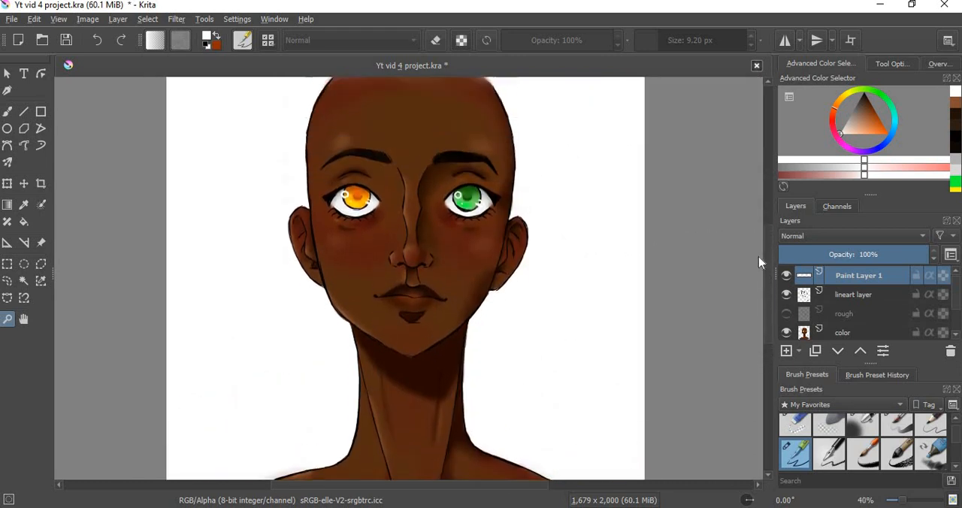
scroll(761, 255, "down", 3)
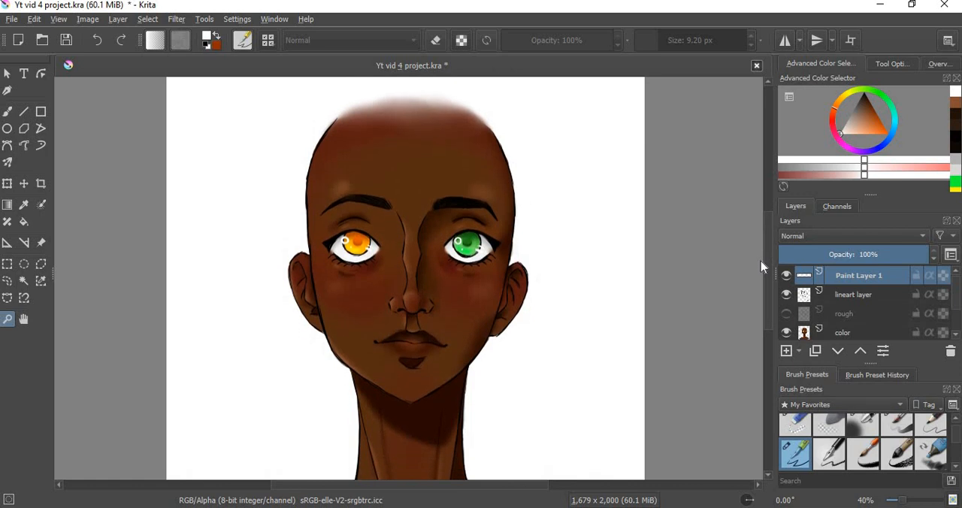
scroll(761, 266, "down", 2)
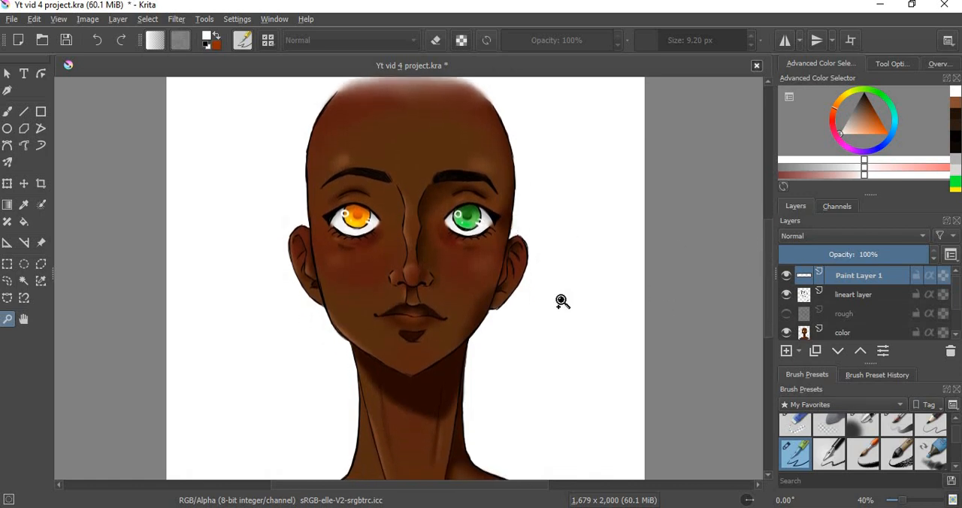
right_click(476, 291)
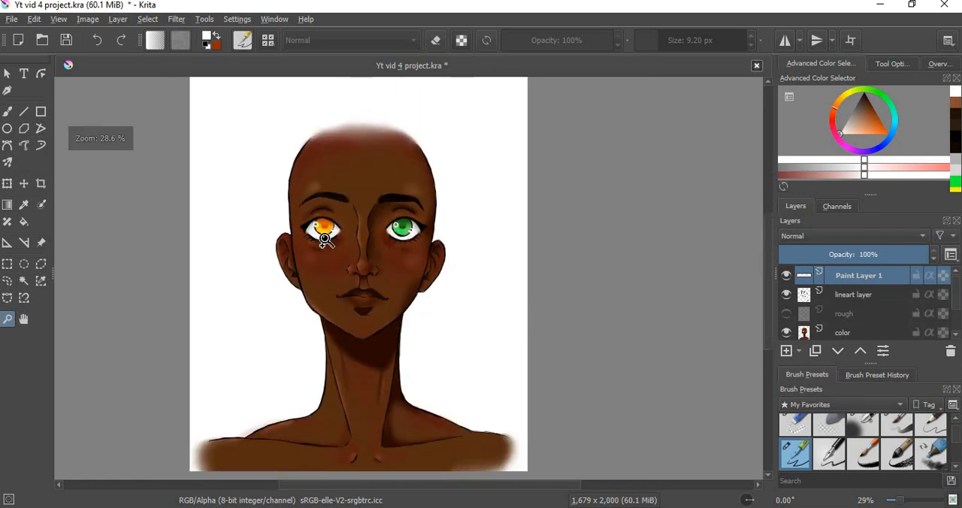
Step: Return to freehand painting and save the project file
left_click(7, 111)
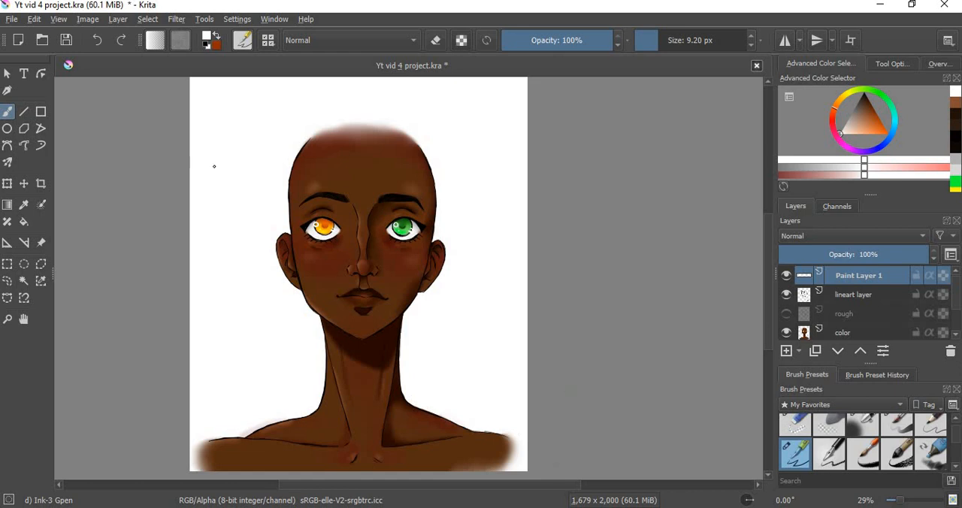
key("ctrl+s")
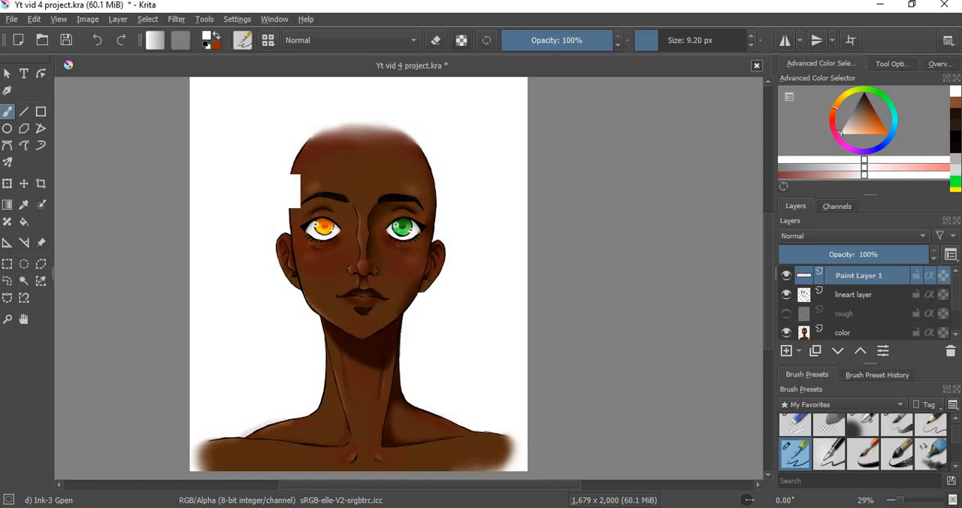